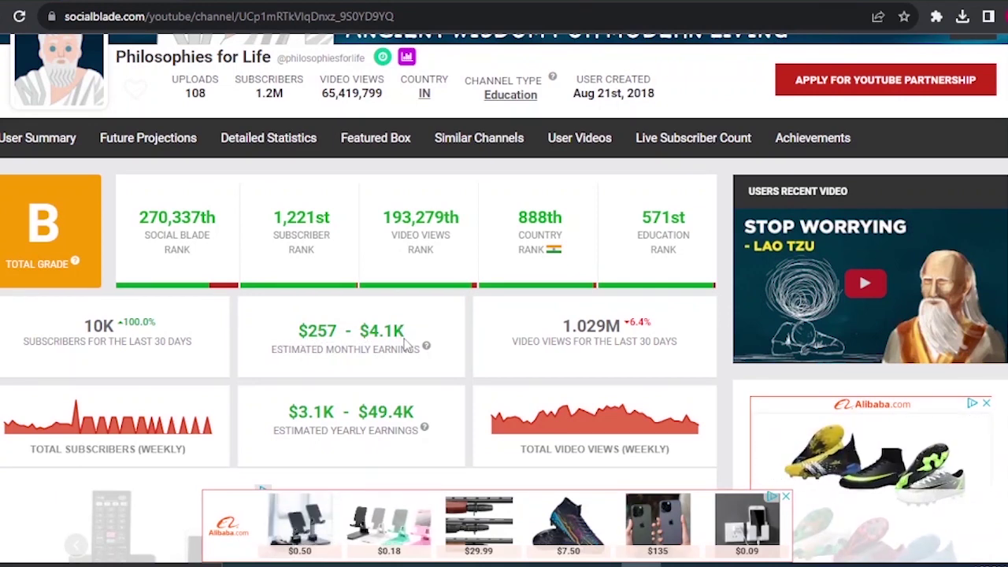
- Examine the Philosophies for Life channel's estimated earnings and its video views for the last 30 days
{"action": "scroll", "coordinate": [501, 163], "scroll_direction": "down", "scroll_amount": 2}
{"action": "left_click_drag", "start_coordinate": [562, 166], "coordinate": [586, 167]}
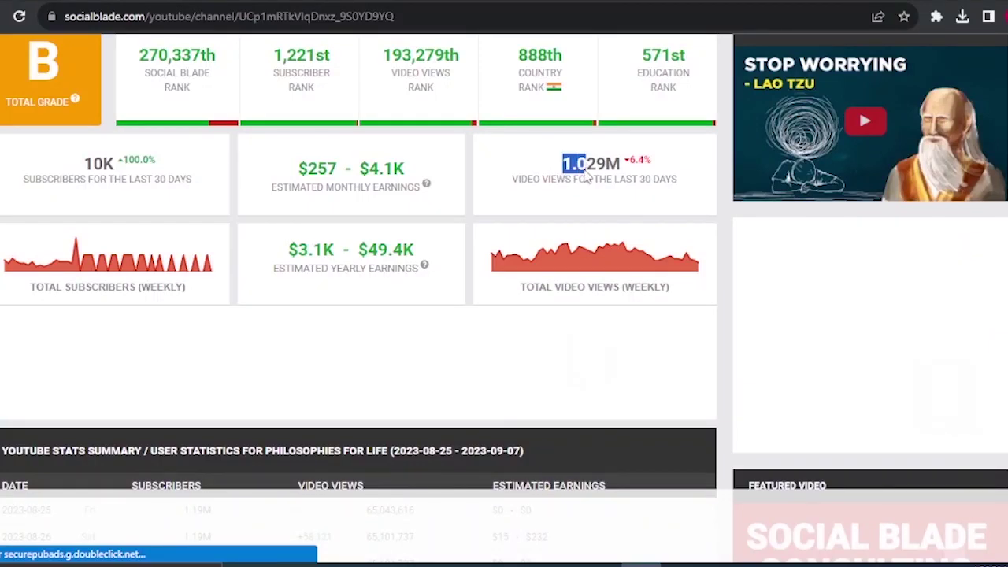
{"action": "left_click", "coordinate": [587, 204]}
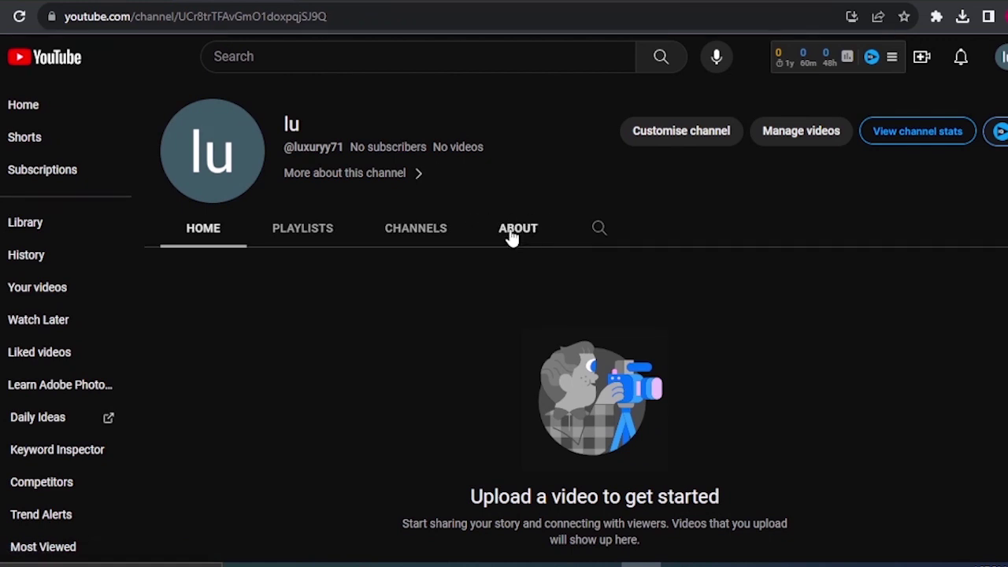
- Open the new channel's customisation settings at the basic info section and look over the name, handle and description fields
{"action": "left_click", "coordinate": [671, 139]}
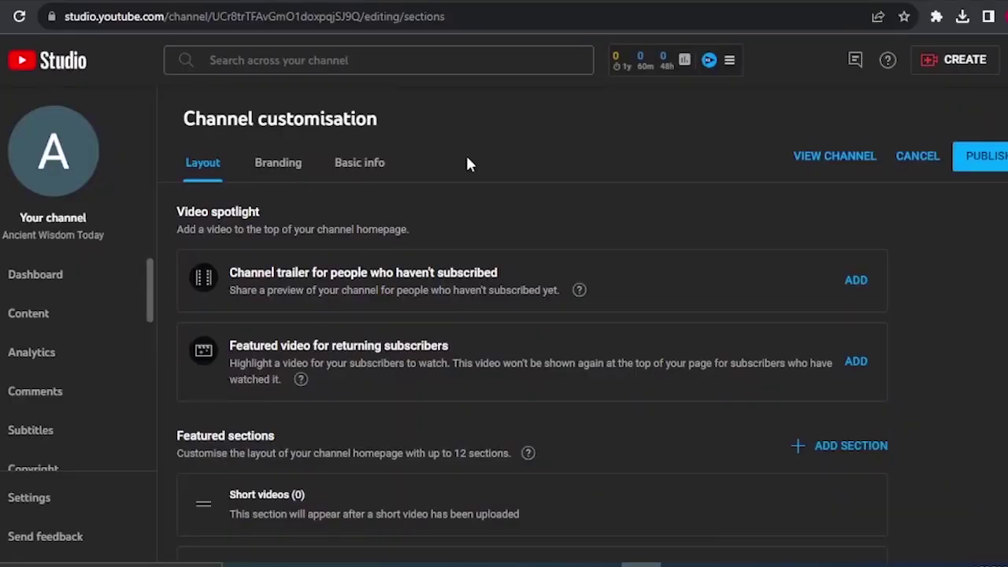
{"action": "left_click", "coordinate": [357, 170]}
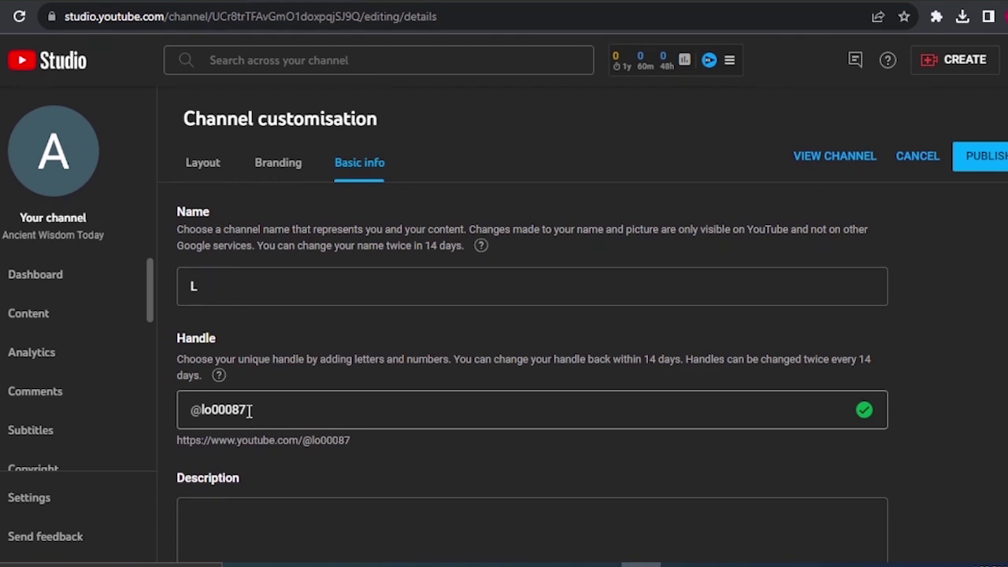
{"action": "scroll", "coordinate": [249, 411], "scroll_direction": "down", "scroll_amount": 2}
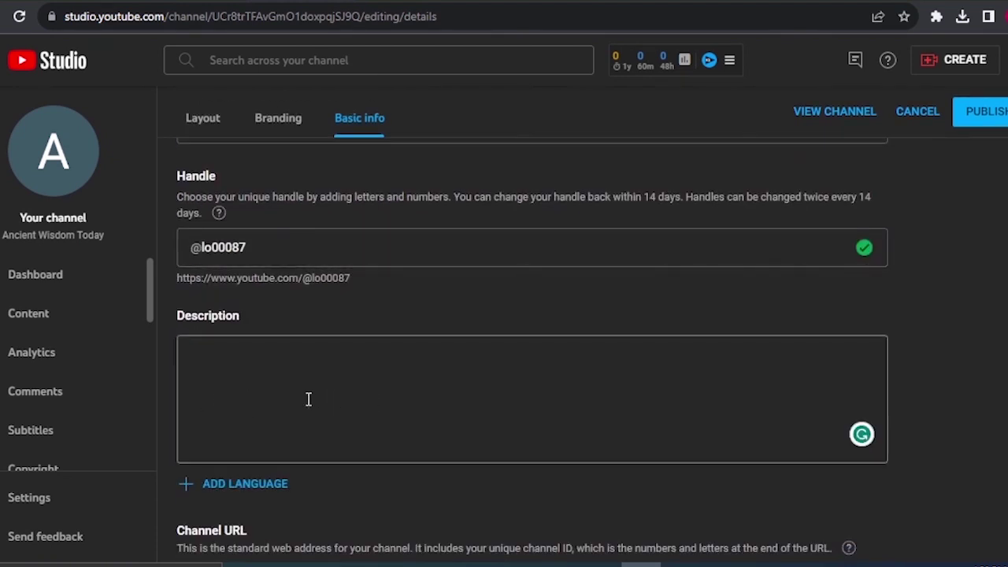
{"action": "scroll", "coordinate": [309, 399], "scroll_direction": "up", "scroll_amount": 2}
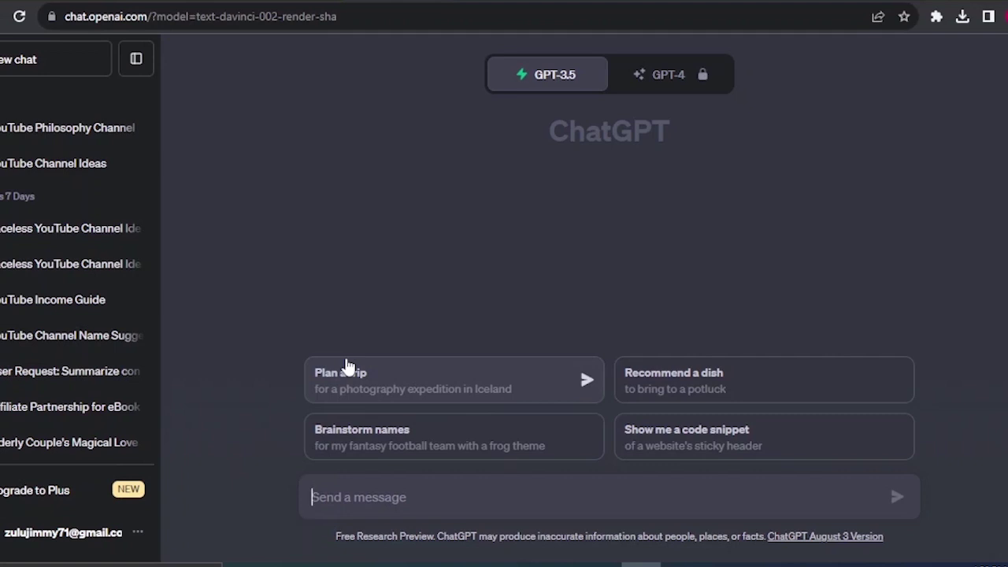
- Ask ChatGPT "give me 20 youtube channel idea names that explain philosophy" and follow up with "add more"
{"action": "type", "text": "give me 20 youtube channel idea names that explain philosophy"}
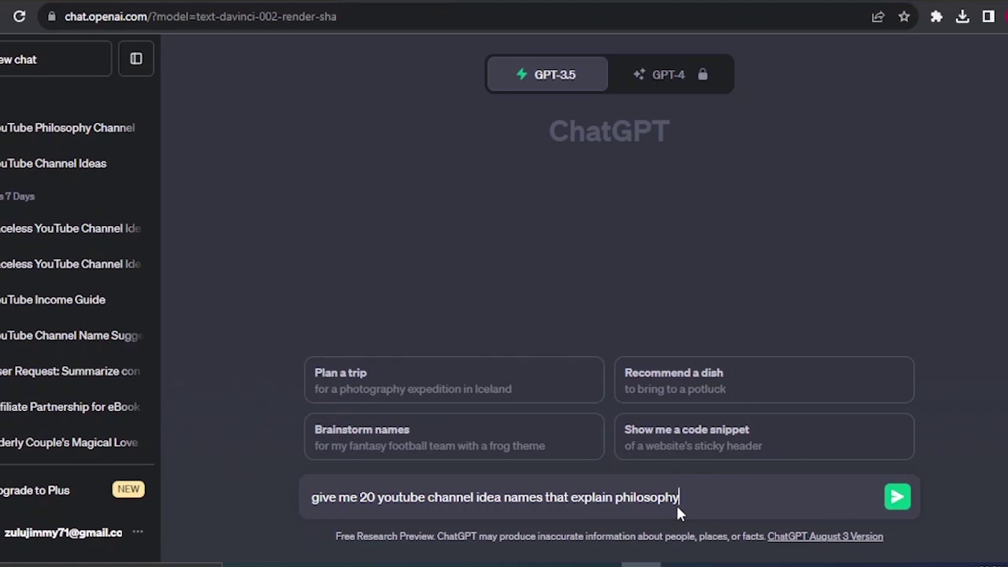
{"action": "left_click", "coordinate": [896, 497]}
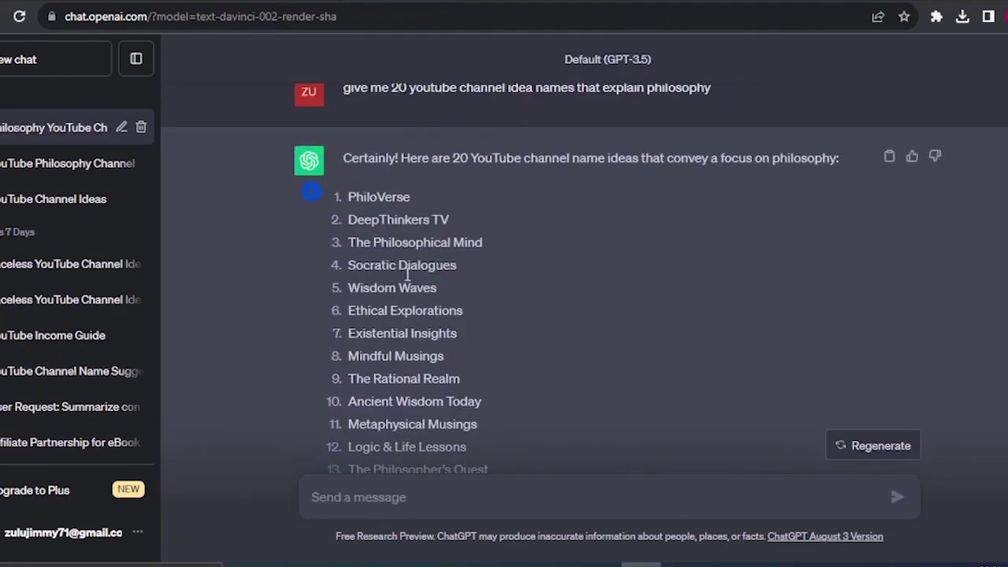
{"action": "scroll", "coordinate": [376, 211], "scroll_direction": "down", "scroll_amount": 3}
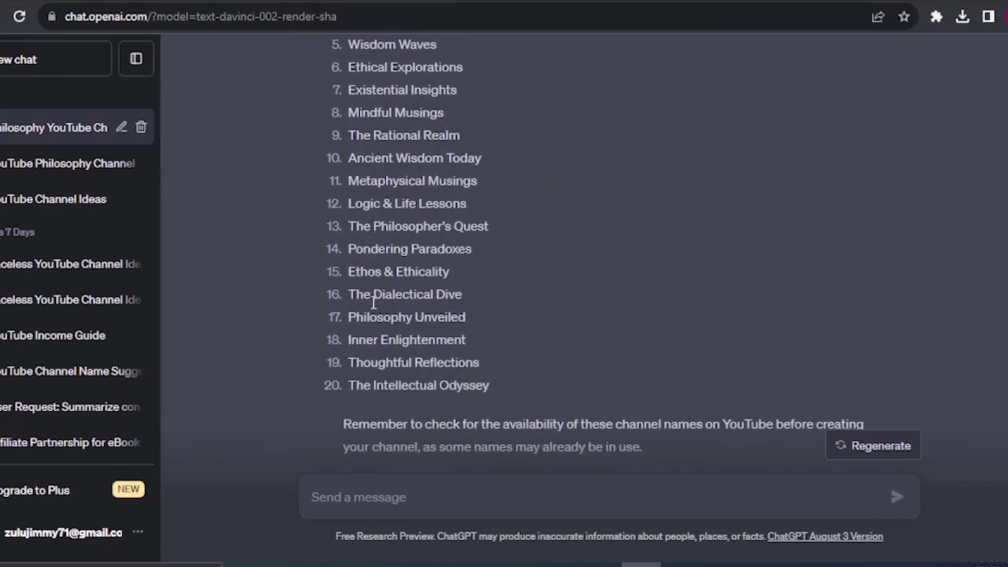
{"action": "scroll", "coordinate": [574, 307], "scroll_direction": "up", "scroll_amount": 1}
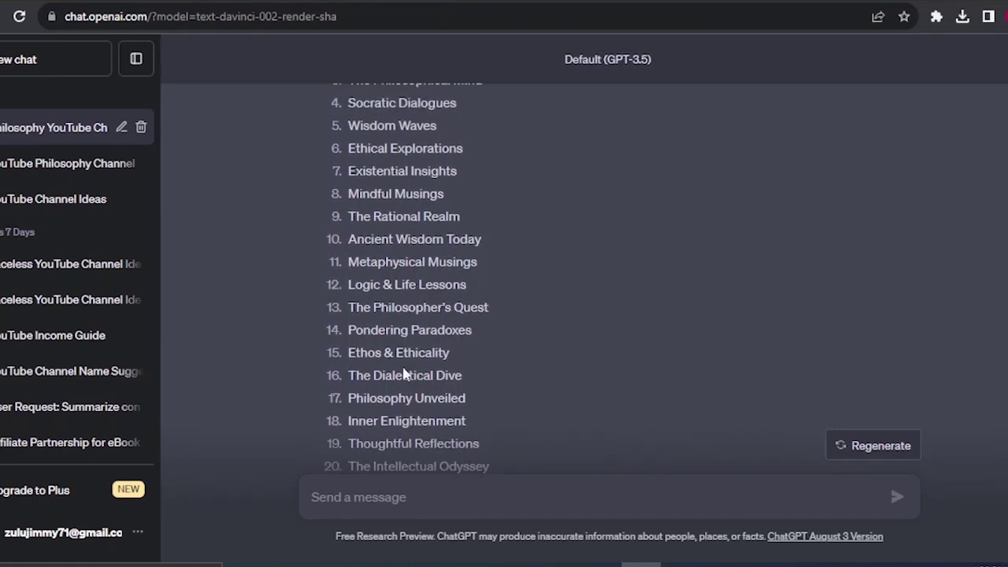
{"action": "scroll", "coordinate": [496, 382], "scroll_direction": "down", "scroll_amount": 7}
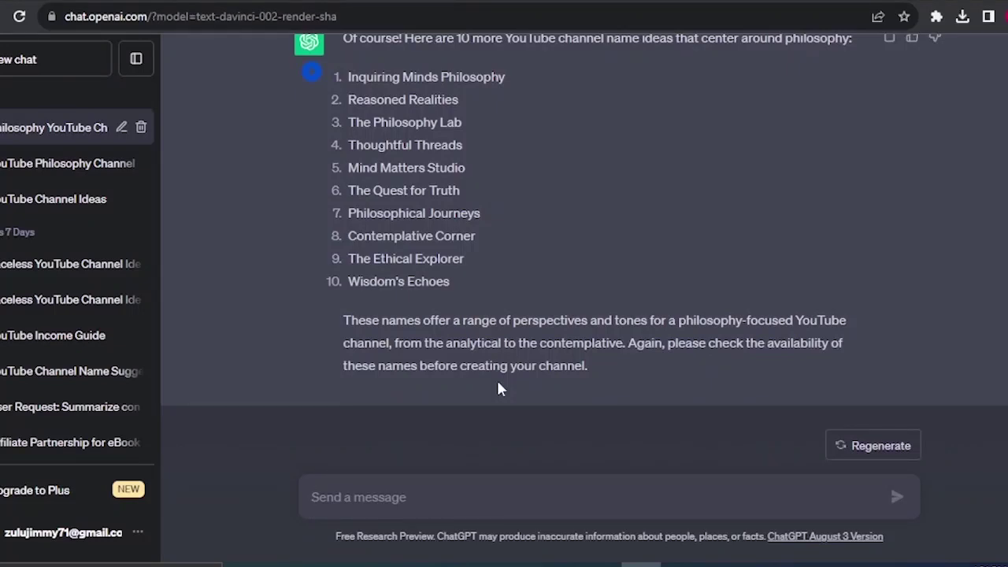
- Copy "The Philosophical Mind" from the ChatGPT suggestions and set it as the channel name in YouTube Studio
{"action": "scroll", "coordinate": [498, 389], "scroll_direction": "up", "scroll_amount": 8}
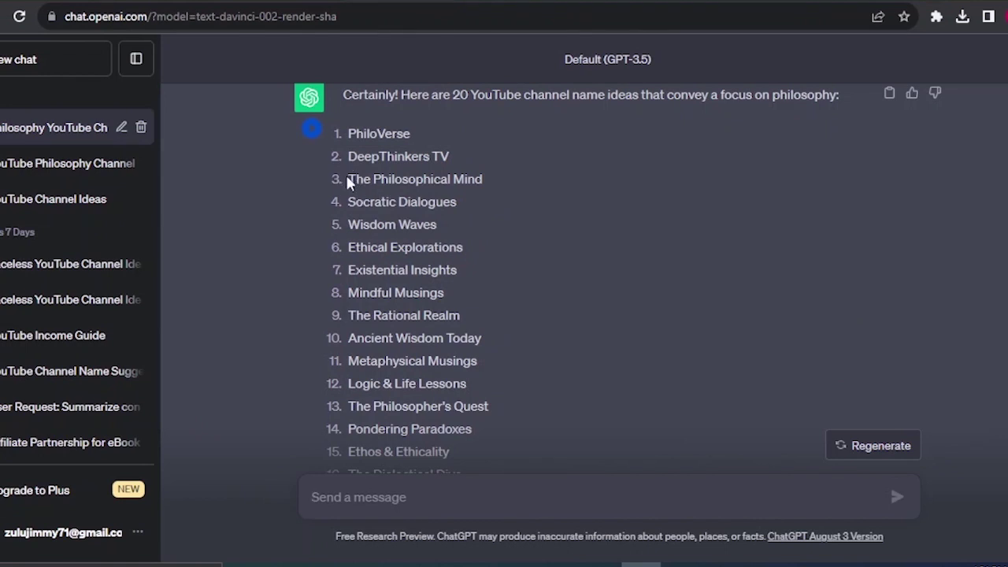
{"action": "left_click_drag", "start_coordinate": [347, 181], "coordinate": [488, 187]}
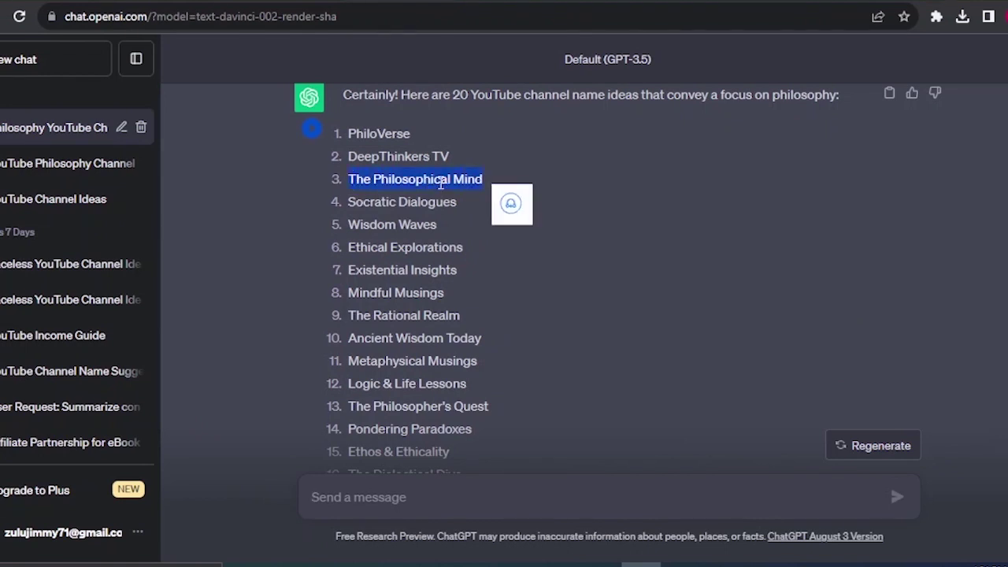
{"action": "right_click", "coordinate": [439, 181]}
{"action": "left_click", "coordinate": [459, 198]}
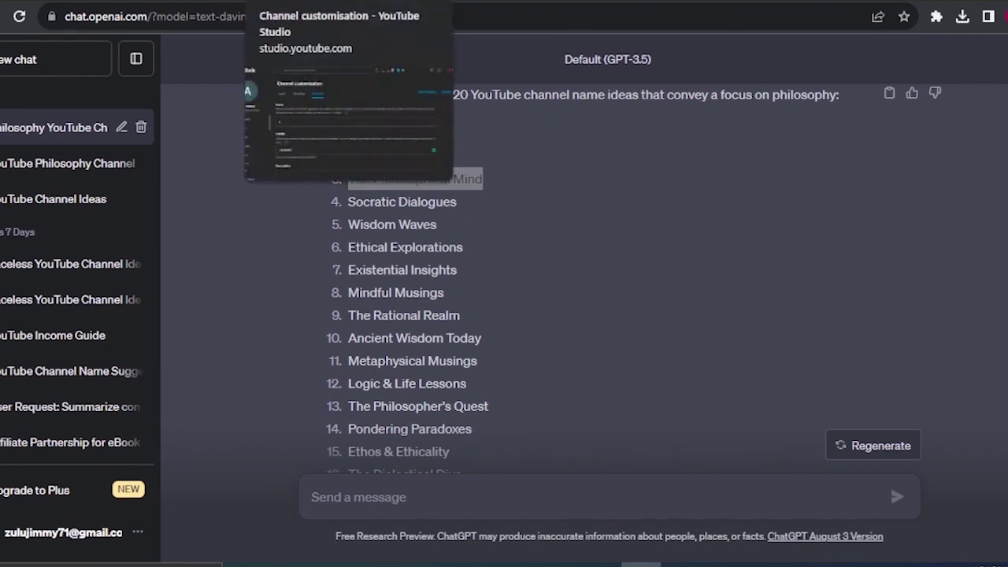
{"action": "left_click", "coordinate": [347, 3]}
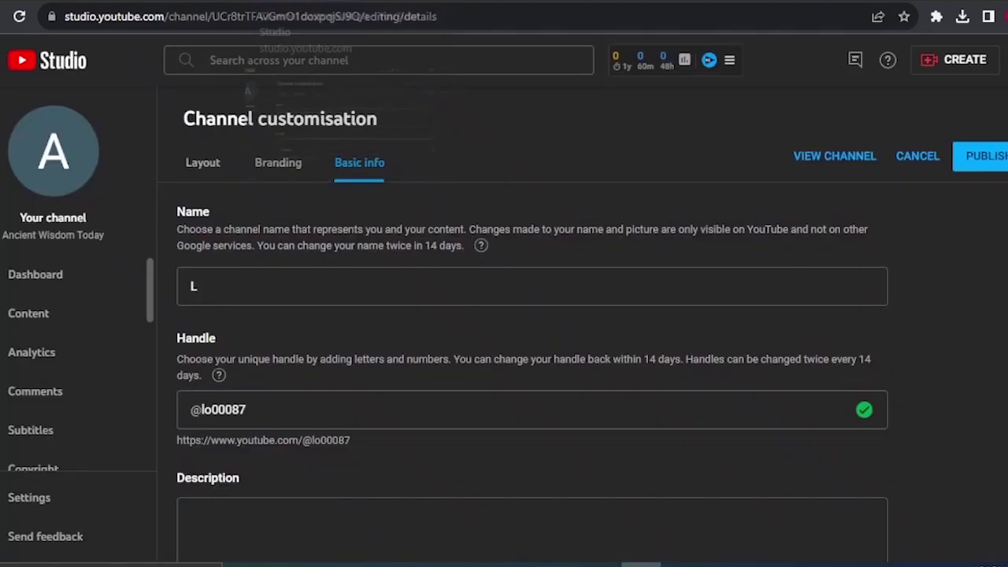
{"action": "left_click", "coordinate": [218, 293]}
{"action": "key", "text": "BackSpace"}
{"action": "key", "text": "ctrl+v"}
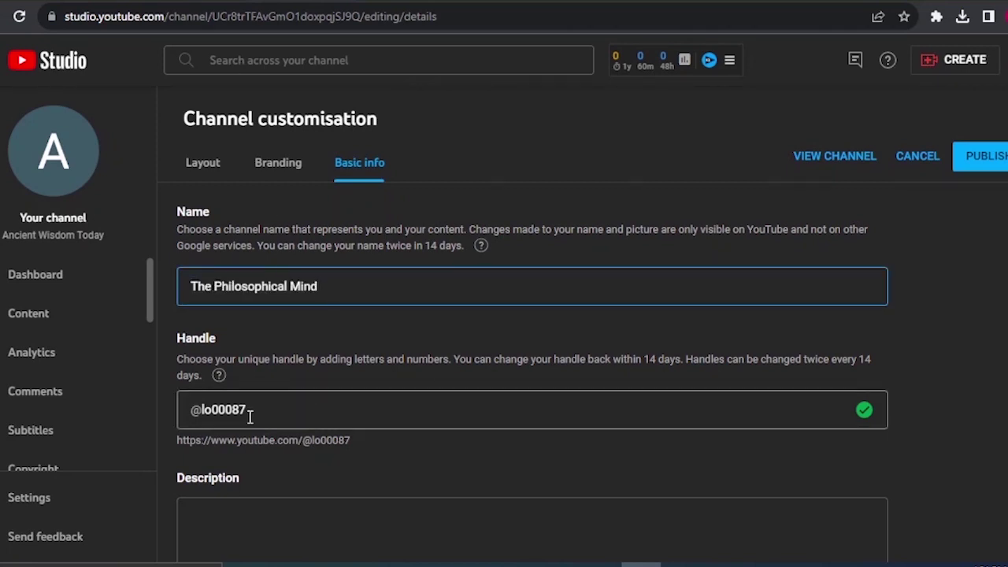
- Replace the channel handle with "ThePhilosophicalMind33"
{"action": "left_click_drag", "start_coordinate": [250, 417], "coordinate": [205, 407]}
{"action": "right_click", "coordinate": [205, 408]}
{"action": "left_click", "coordinate": [237, 128]}
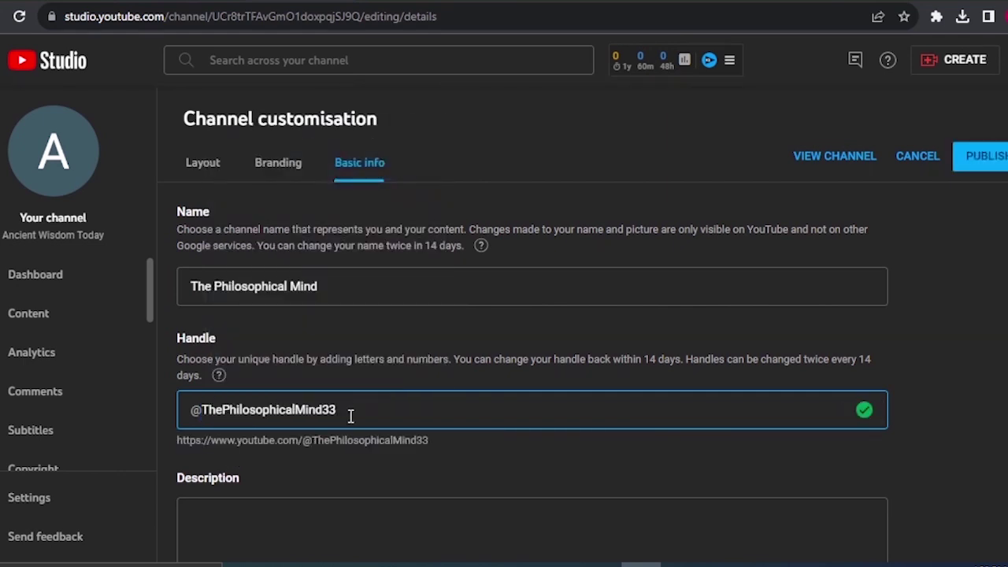
- Prompt ChatGPT with "based on number 3 "The Philosophical Mind" write me an optimized seo friendly youtube channel description in 100 words"
{"action": "scroll", "coordinate": [377, 456], "scroll_direction": "down", "scroll_amount": 1}
{"action": "scroll", "coordinate": [376, 449], "scroll_direction": "down", "scroll_amount": 2}
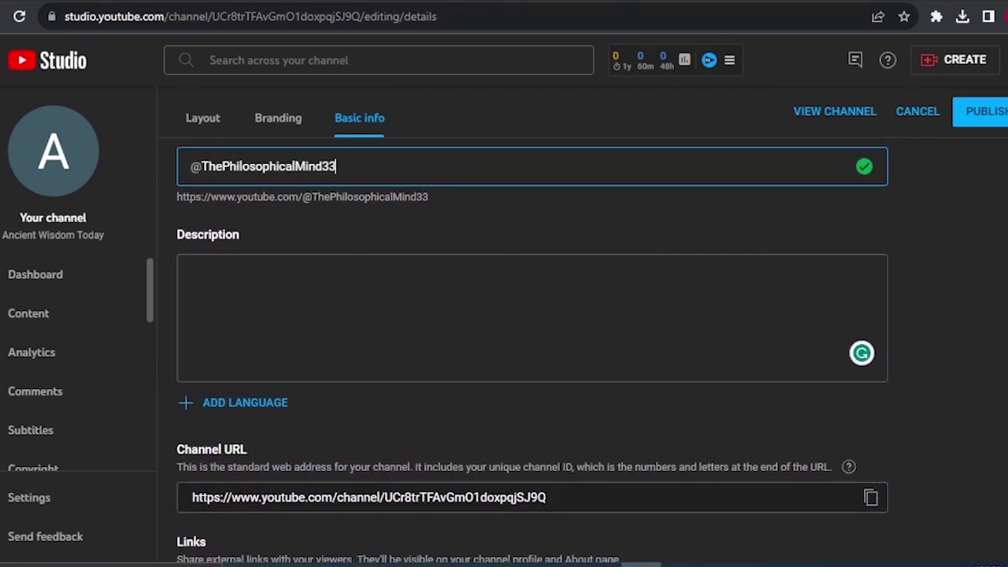
{"action": "key", "text": "ctrl+Tab"}
{"action": "scroll", "coordinate": [441, 307], "scroll_direction": "down", "scroll_amount": 5}
{"action": "scroll", "coordinate": [441, 307], "scroll_direction": "down", "scroll_amount": 5}
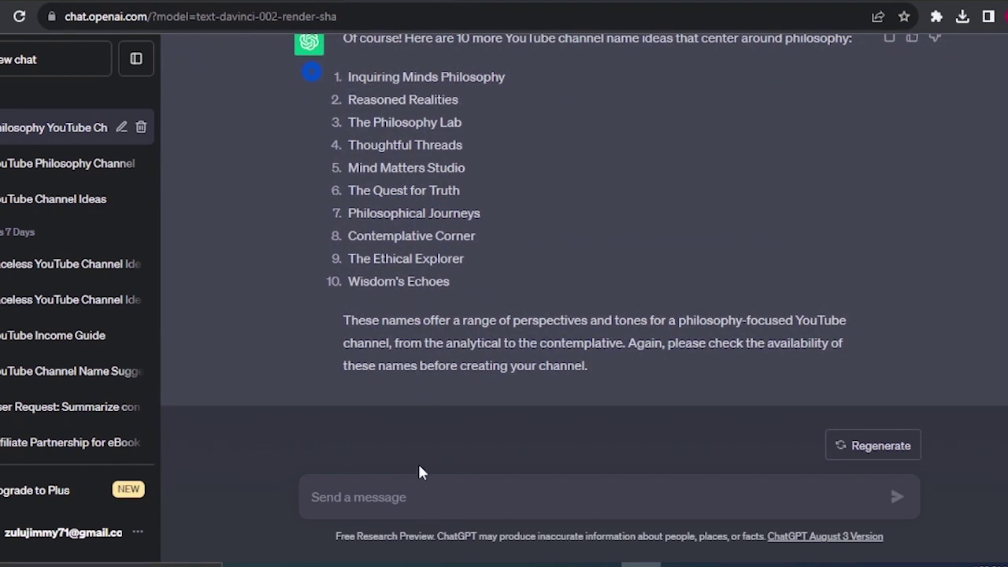
{"action": "key", "text": "ctrl+v"}
{"action": "scroll", "coordinate": [419, 470], "scroll_direction": "up", "scroll_amount": 3}
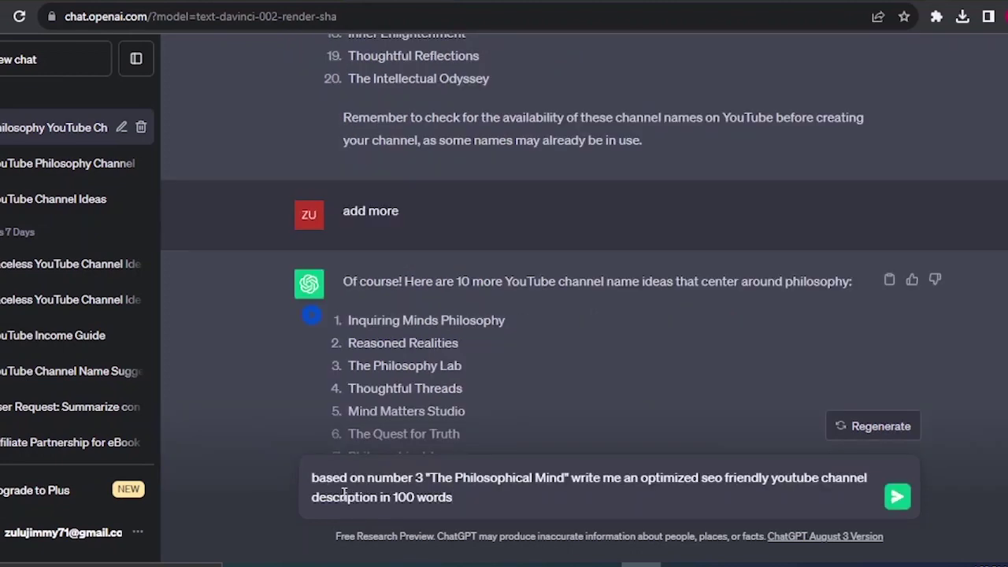
{"action": "scroll", "coordinate": [463, 361], "scroll_direction": "up", "scroll_amount": 10}
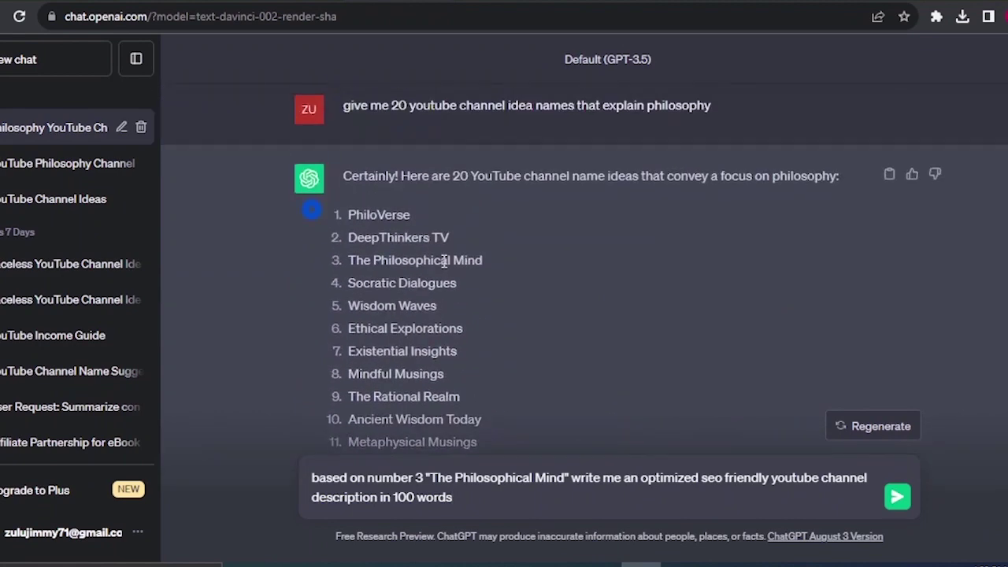
{"action": "scroll", "coordinate": [538, 378], "scroll_direction": "down", "scroll_amount": 1}
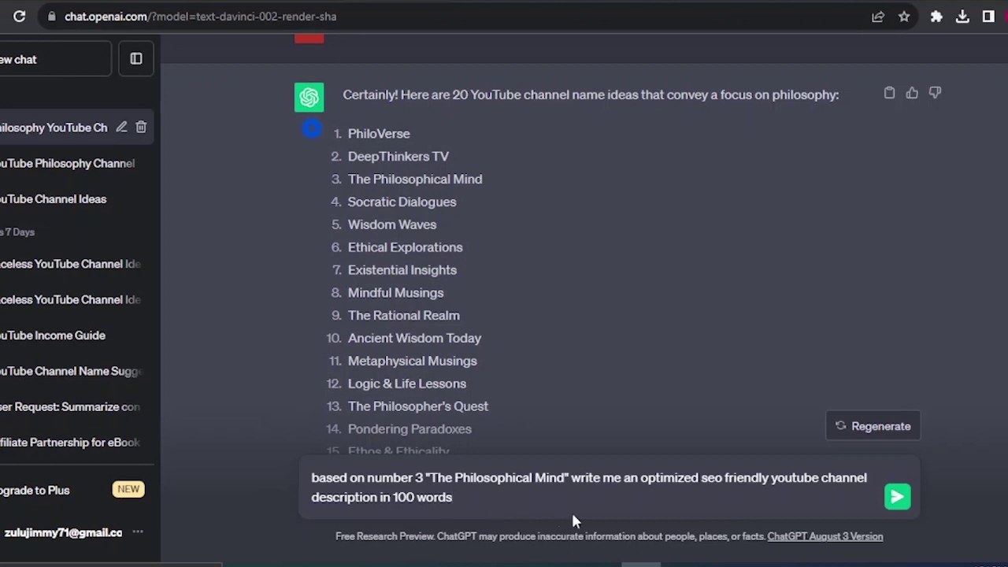
{"action": "key", "text": "Return"}
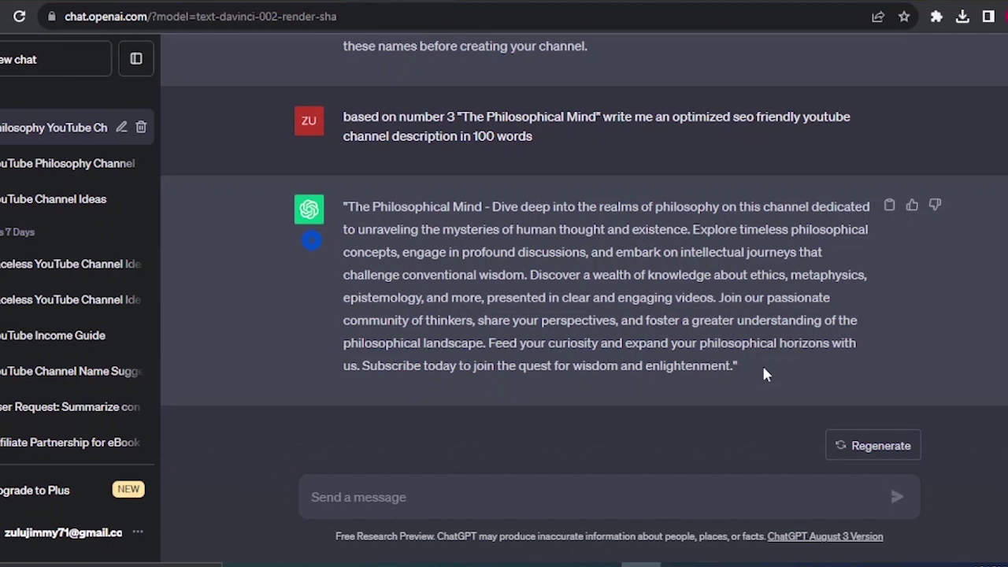
- Copy the channel description generated by ChatGPT into the Description field of the channel's basic info in YouTube Studio
{"action": "left_click_drag", "start_coordinate": [741, 365], "coordinate": [344, 207]}
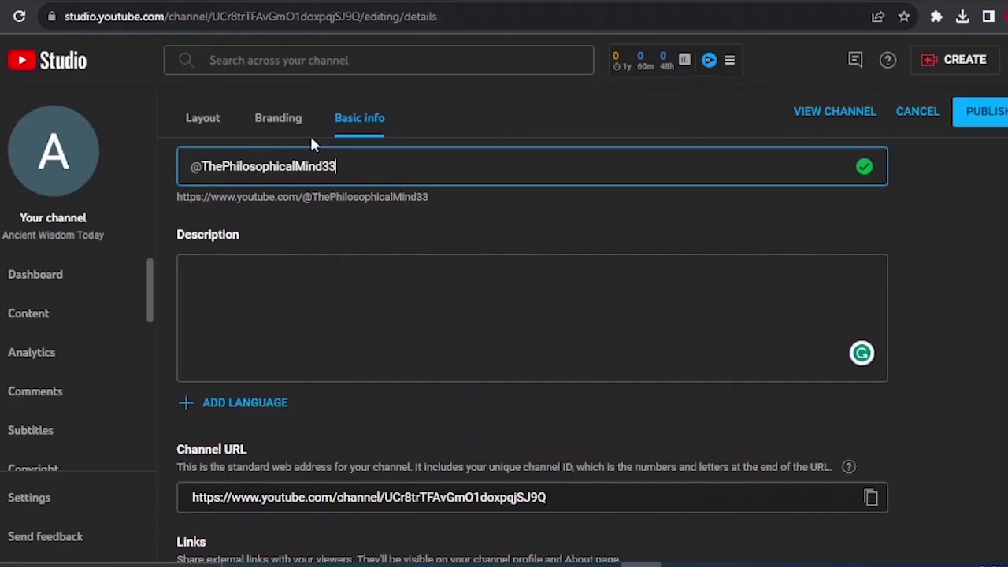
{"action": "right_click", "coordinate": [236, 275]}
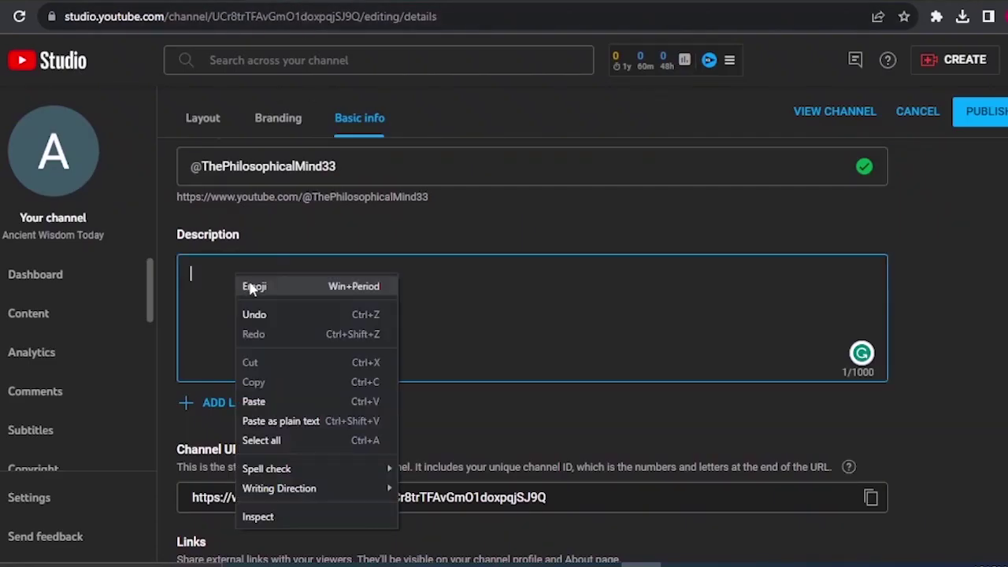
{"action": "left_click", "coordinate": [260, 396]}
{"action": "scroll", "coordinate": [407, 375], "scroll_direction": "up", "scroll_amount": 1}
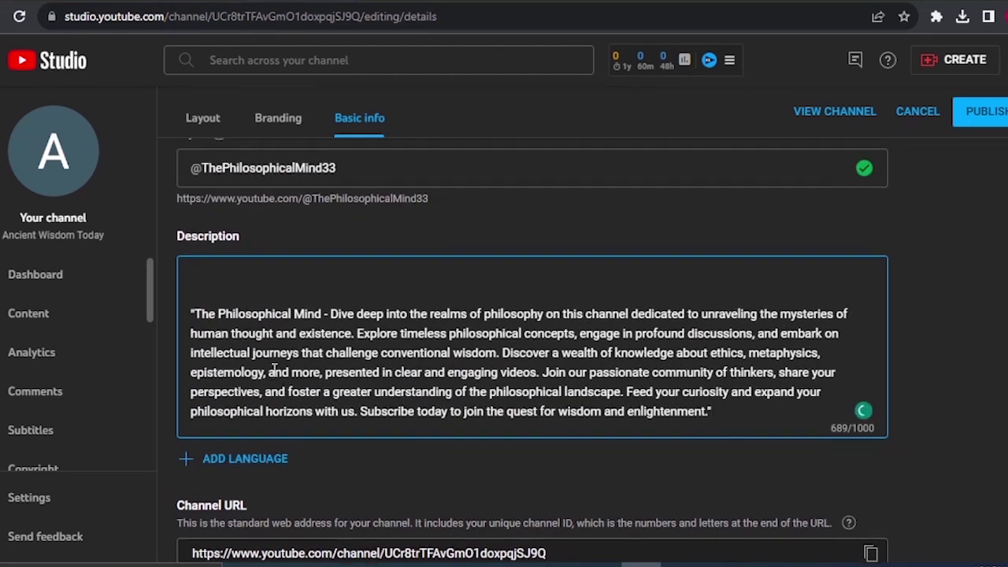
- Open the channel's branding settings and review the picture, banner image and video watermark requirements
{"action": "scroll", "coordinate": [282, 211], "scroll_direction": "up", "scroll_amount": 3}
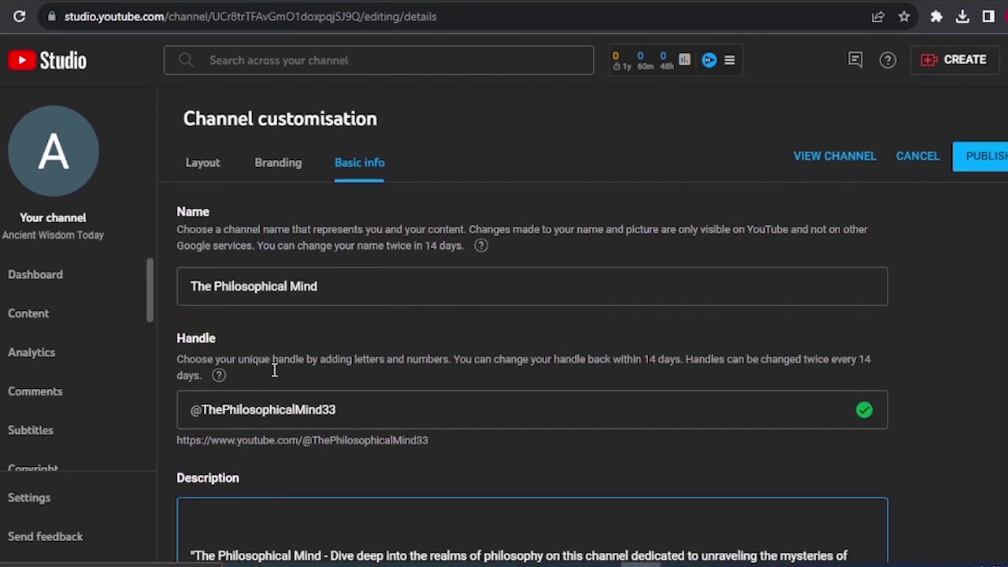
{"action": "left_click", "coordinate": [285, 169]}
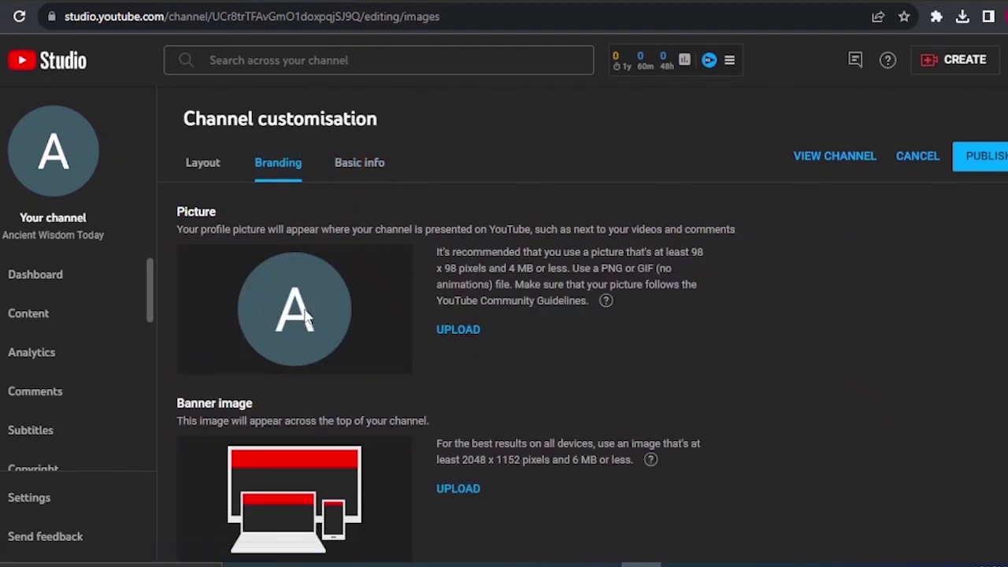
{"action": "scroll", "coordinate": [308, 315], "scroll_direction": "down", "scroll_amount": 2}
{"action": "scroll", "coordinate": [296, 300], "scroll_direction": "down", "scroll_amount": 1}
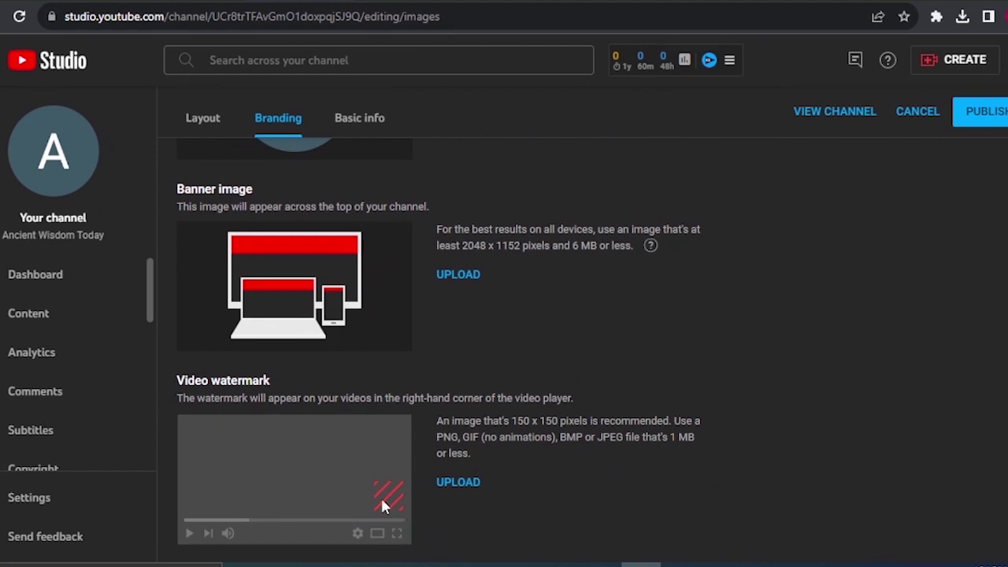
{"action": "scroll", "coordinate": [382, 502], "scroll_direction": "up", "scroll_amount": 3}
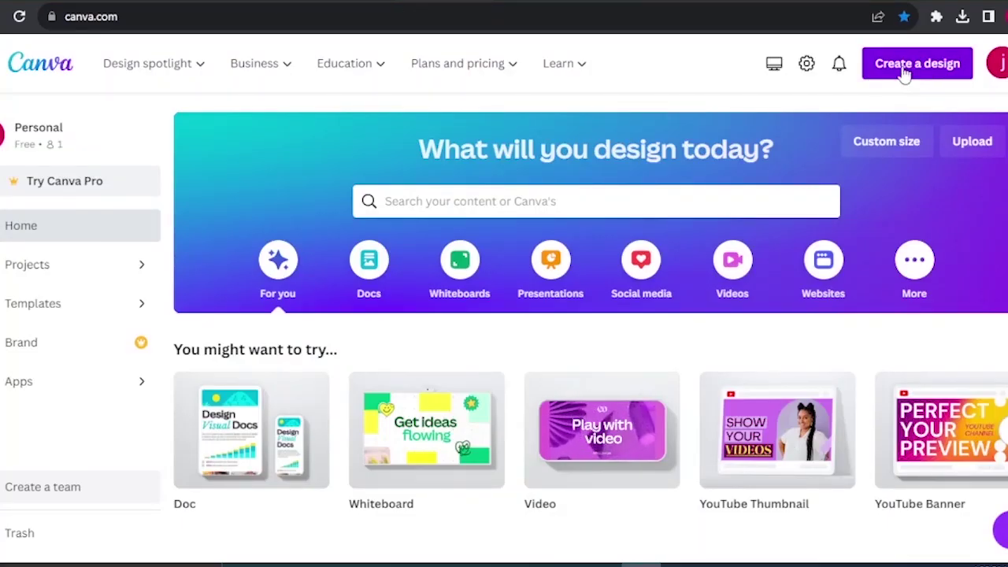
- In Canva, search the design types for "youtube logo", create a blank YouTube Icon design and browse its templates
{"action": "left_click", "coordinate": [904, 70]}
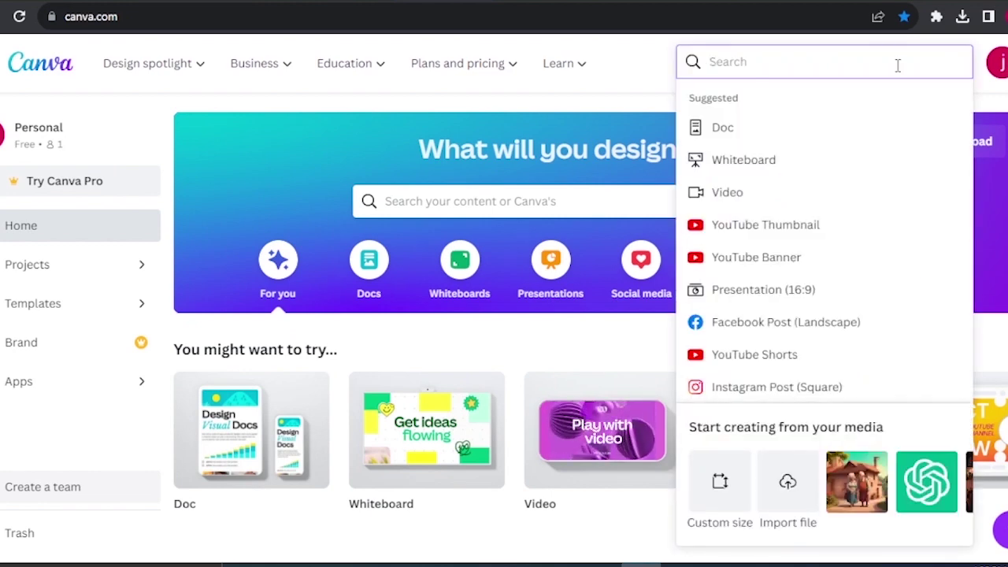
{"action": "type", "text": "youtube logo"}
{"action": "left_click", "coordinate": [803, 114]}
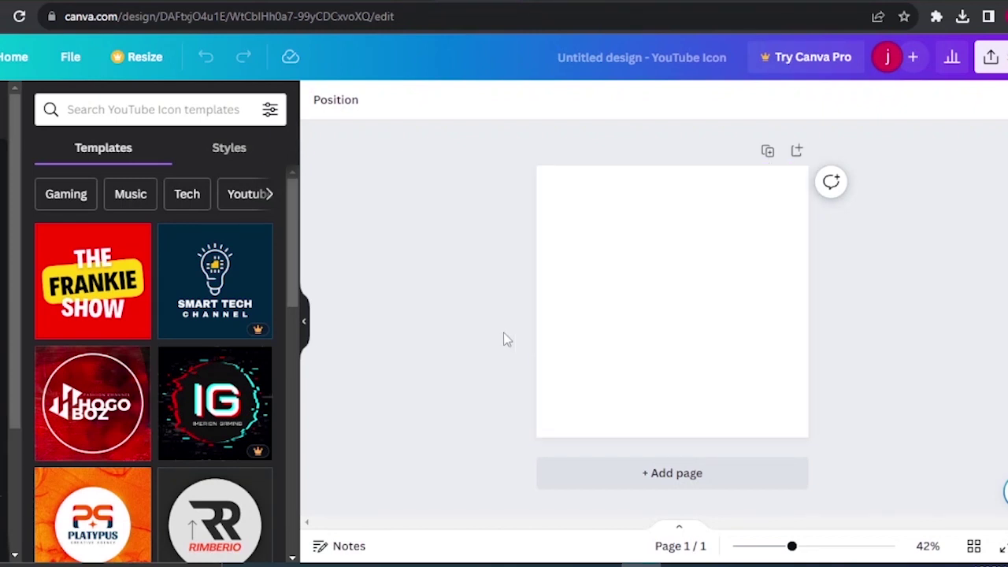
{"action": "scroll", "coordinate": [158, 356], "scroll_direction": "down", "scroll_amount": 4}
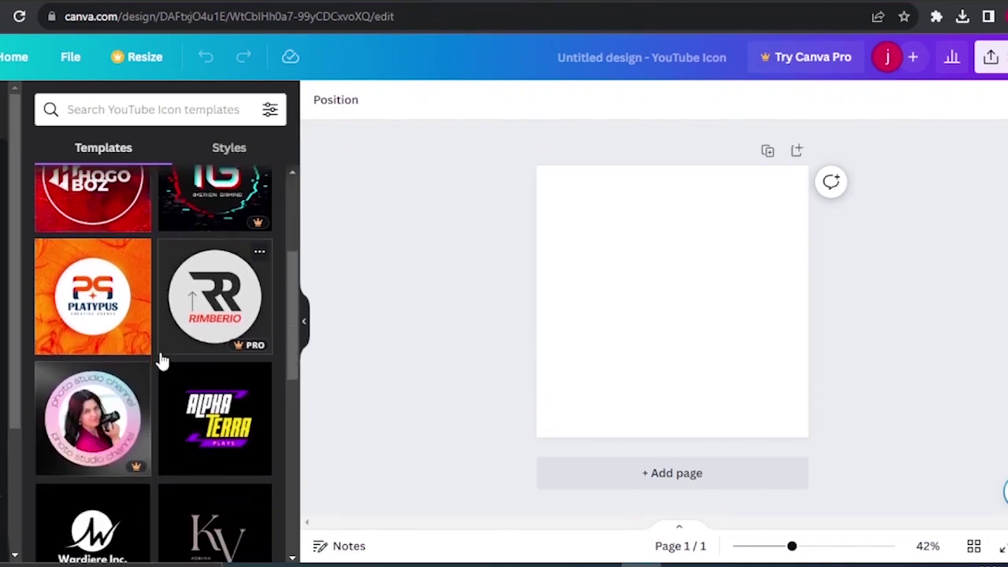
{"action": "scroll", "coordinate": [160, 360], "scroll_direction": "down", "scroll_amount": 1}
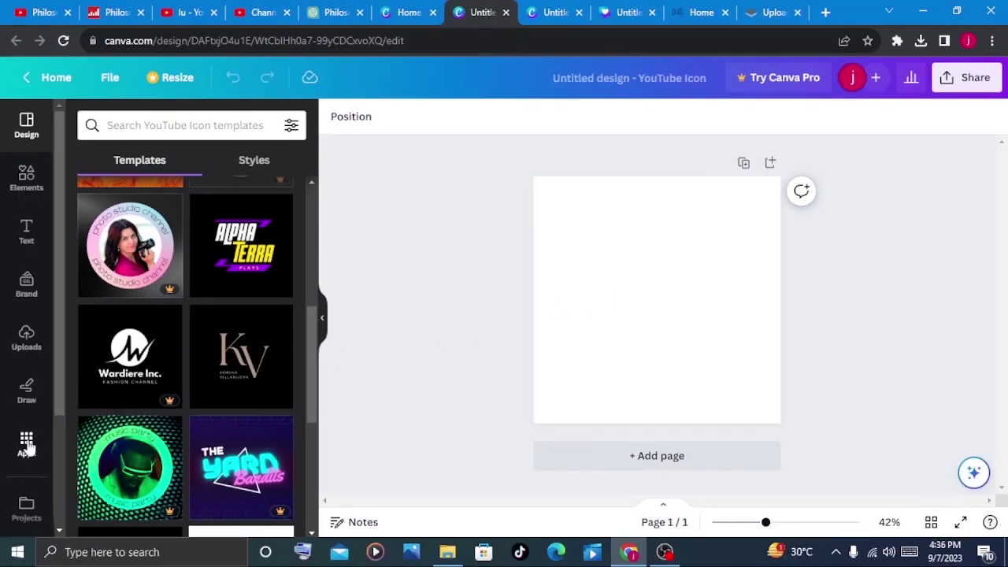
- Generate Text to Image pictures from the prompt "the philosophical mind" in Dreamy style and add the grey-haired man reading a book to the page
{"action": "left_click", "coordinate": [26, 441]}
{"action": "left_click", "coordinate": [252, 169]}
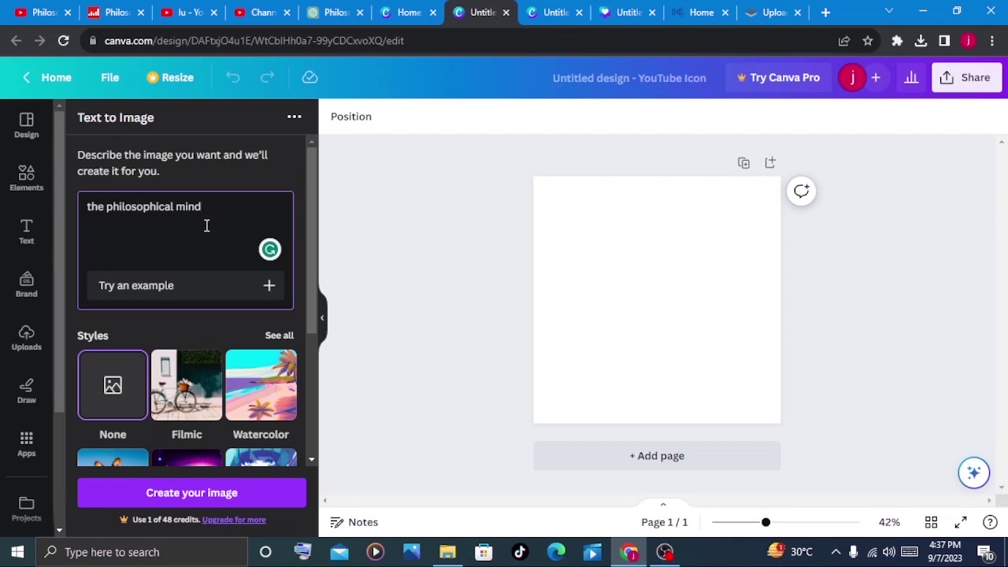
{"action": "scroll", "coordinate": [206, 225], "scroll_direction": "down", "scroll_amount": 2}
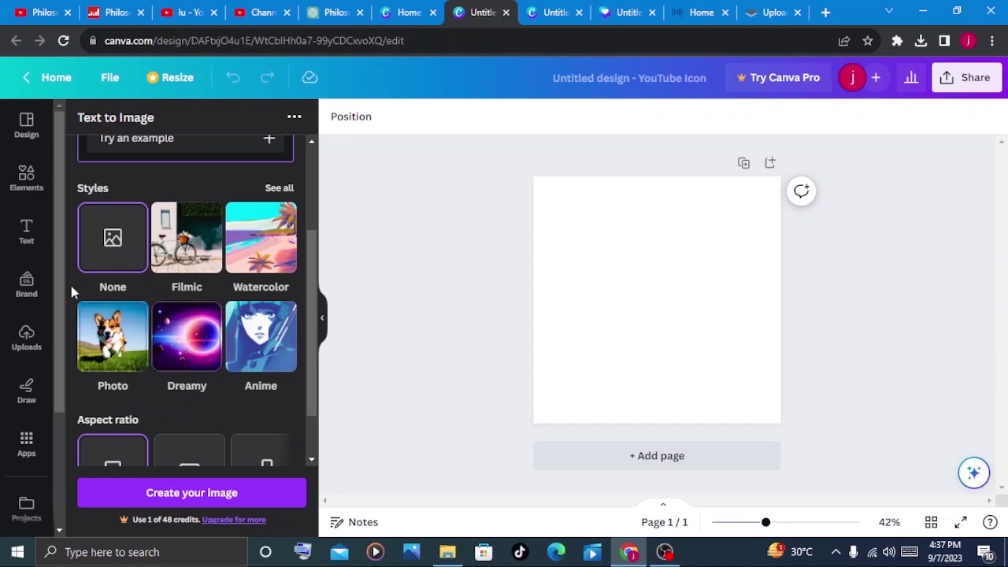
{"action": "left_click", "coordinate": [174, 356]}
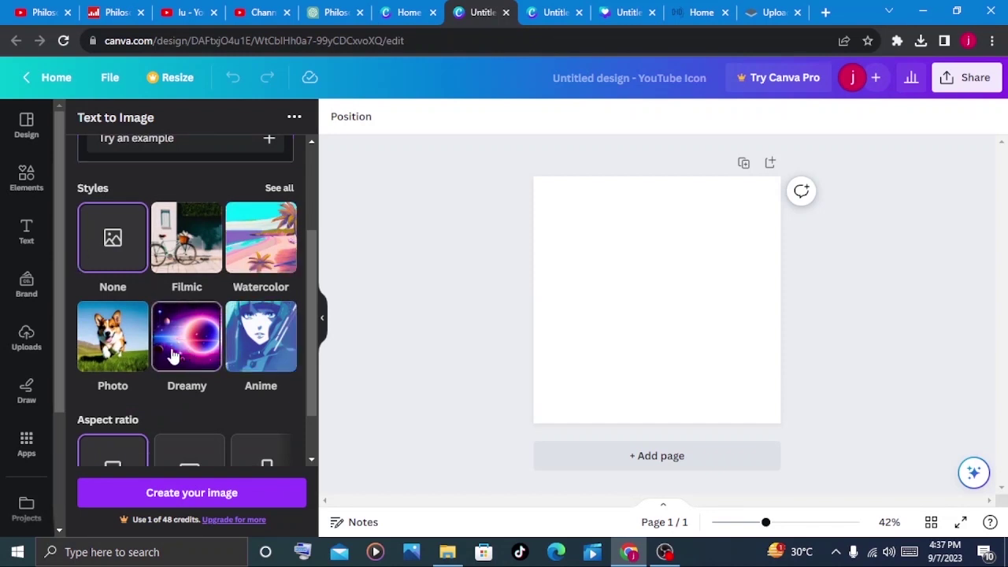
{"action": "left_click", "coordinate": [198, 499]}
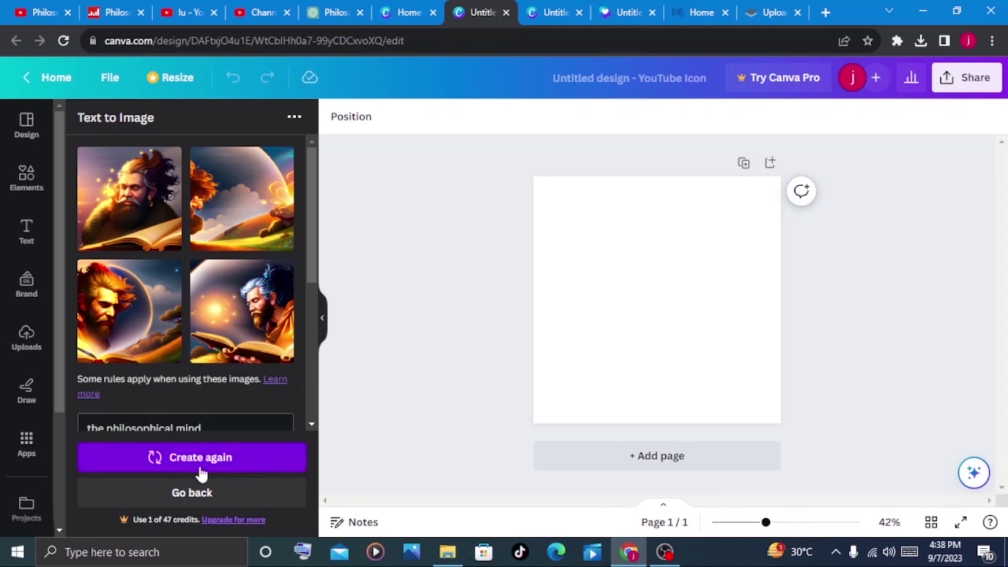
{"action": "left_click", "coordinate": [234, 352]}
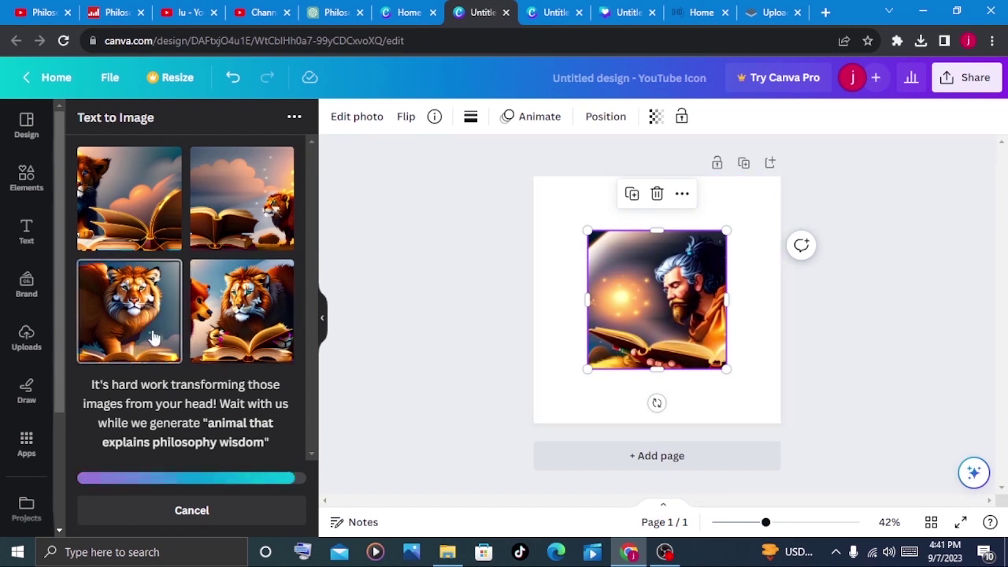
- Place the generated picture of the lion standing behind an open book on the page and enlarge it to fill the whole icon
{"action": "left_click_drag", "start_coordinate": [154, 337], "coordinate": [579, 246]}
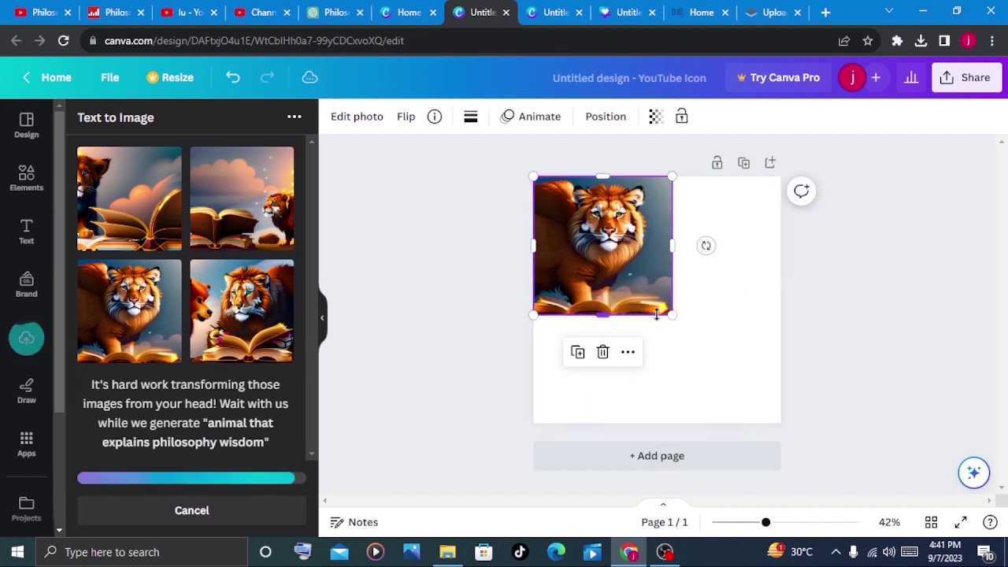
{"action": "left_click_drag", "start_coordinate": [671, 315], "coordinate": [756, 454]}
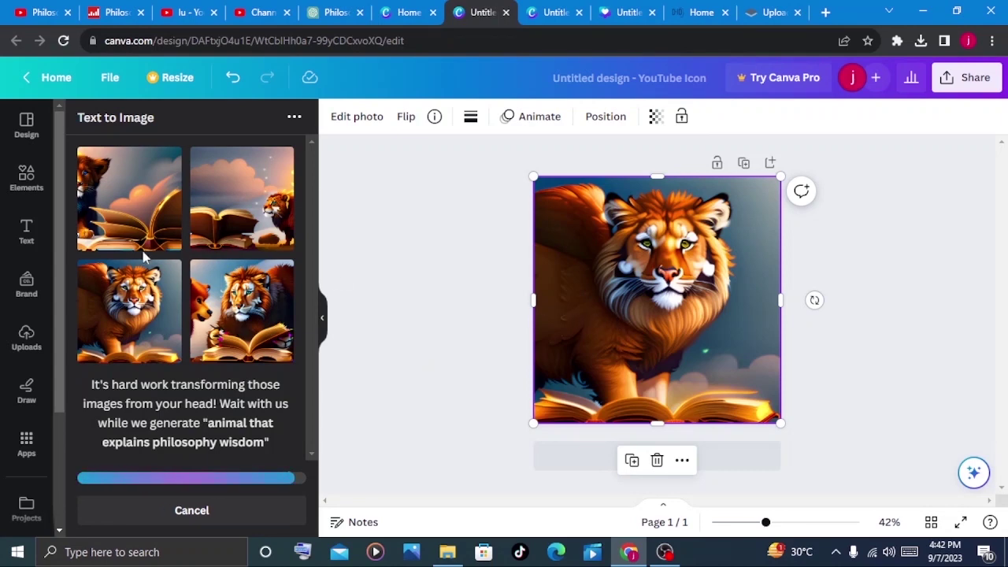
- Search the elements for "ancient glasses" and browse the graphics for a suitable pair of glasses
{"action": "left_click", "coordinate": [27, 181]}
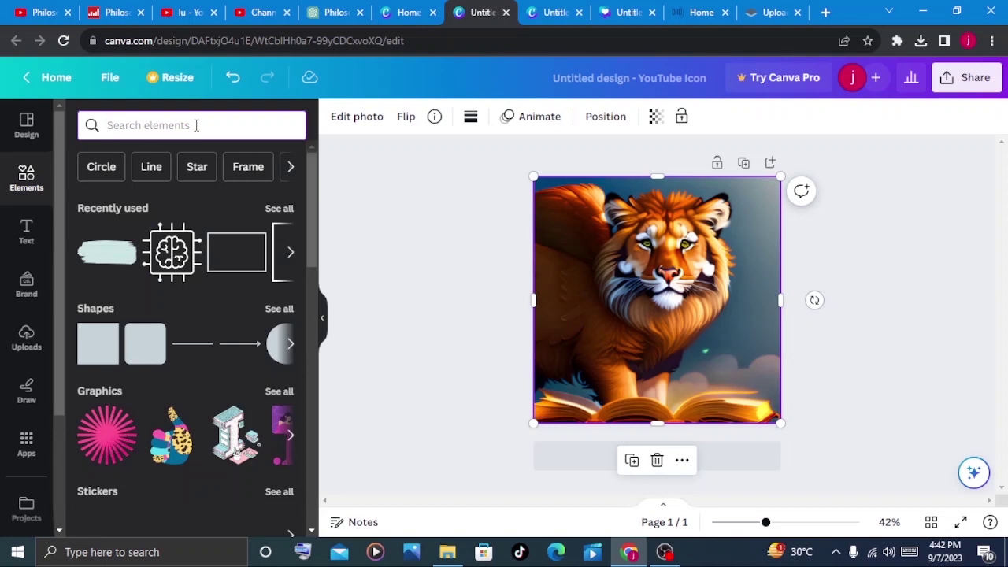
{"action": "type", "text": "ancient glasses"}
{"action": "key", "text": "Return"}
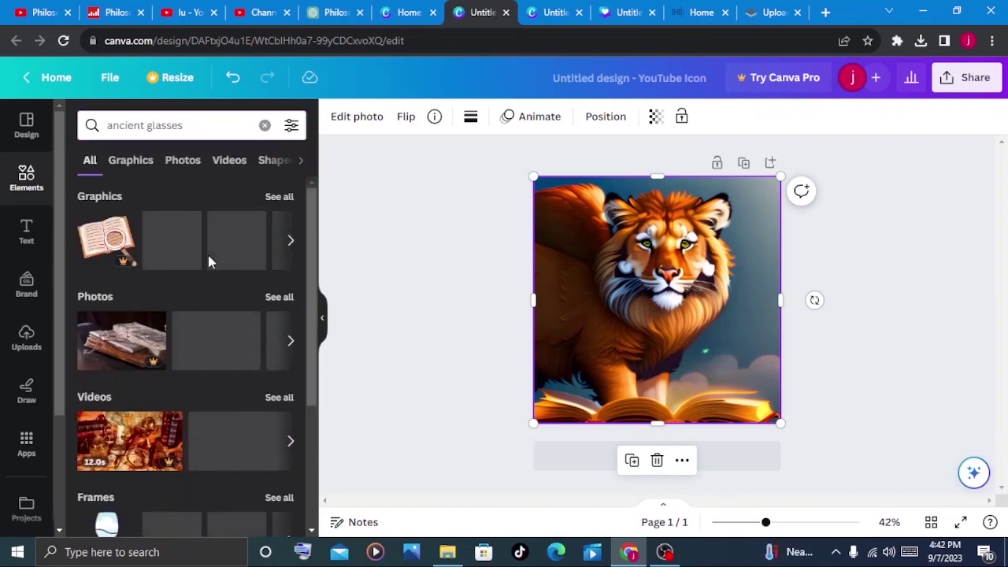
{"action": "left_click", "coordinate": [146, 165]}
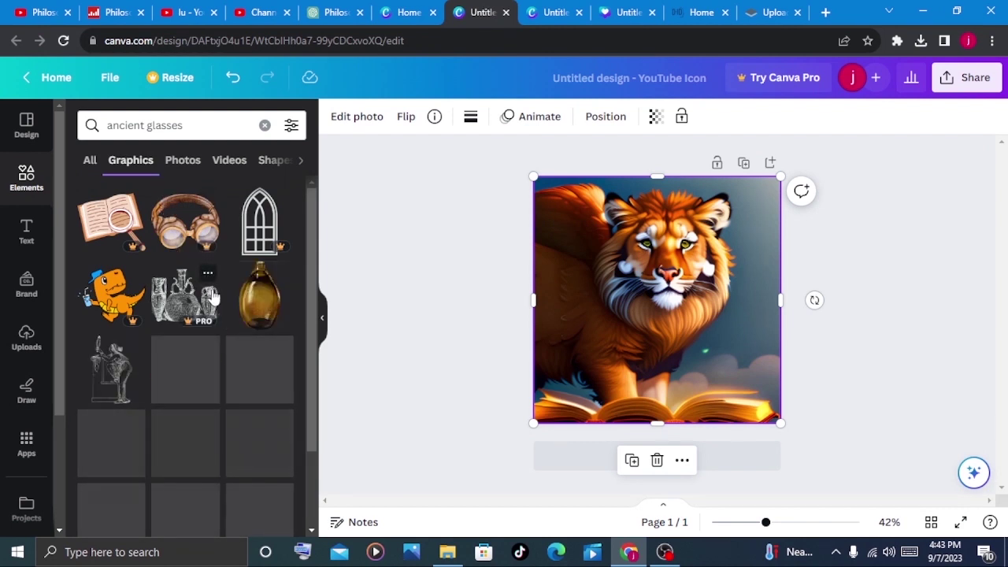
{"action": "scroll", "coordinate": [214, 297], "scroll_direction": "down", "scroll_amount": 1}
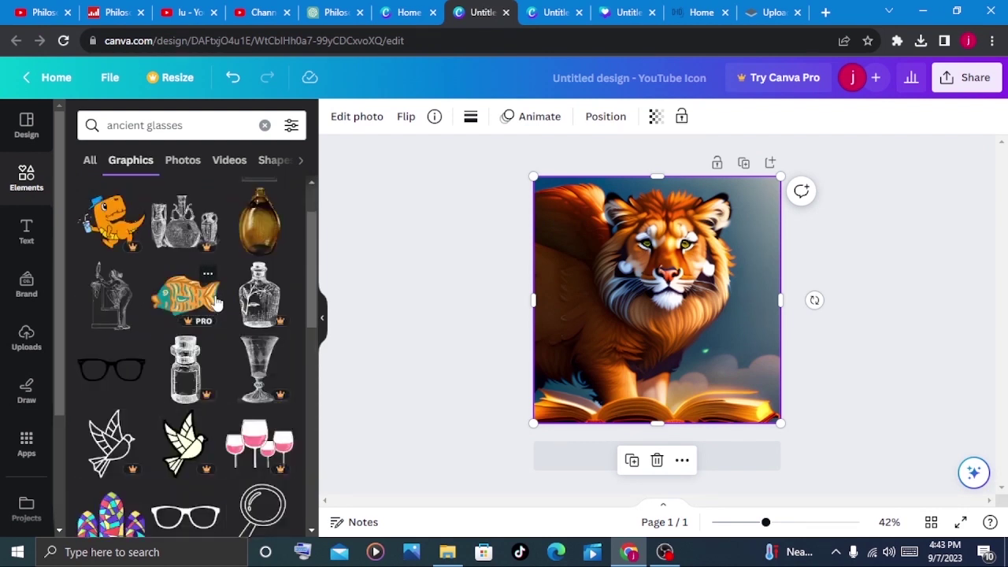
{"action": "scroll", "coordinate": [158, 386], "scroll_direction": "down", "scroll_amount": 5}
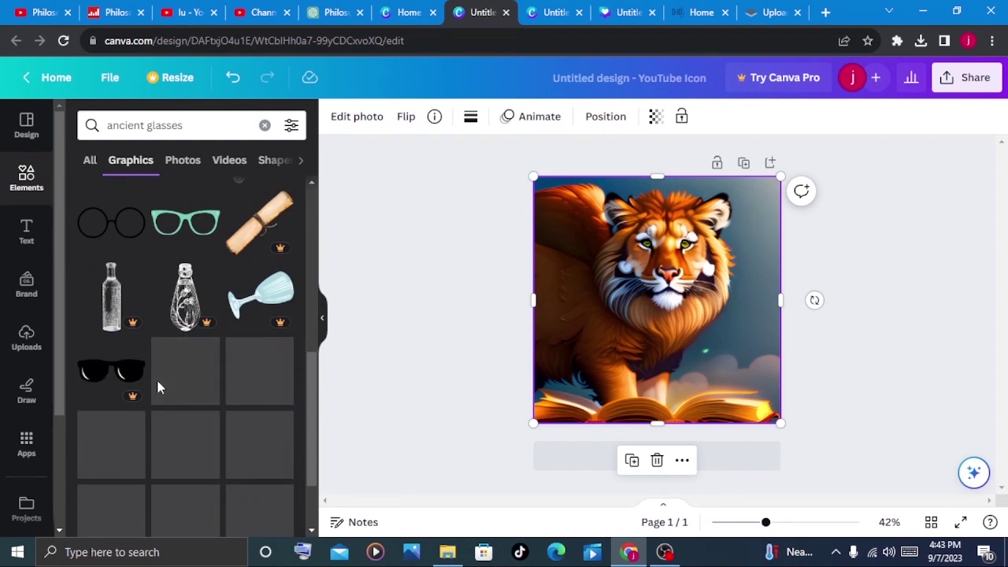
{"action": "scroll", "coordinate": [157, 382], "scroll_direction": "down", "scroll_amount": 2}
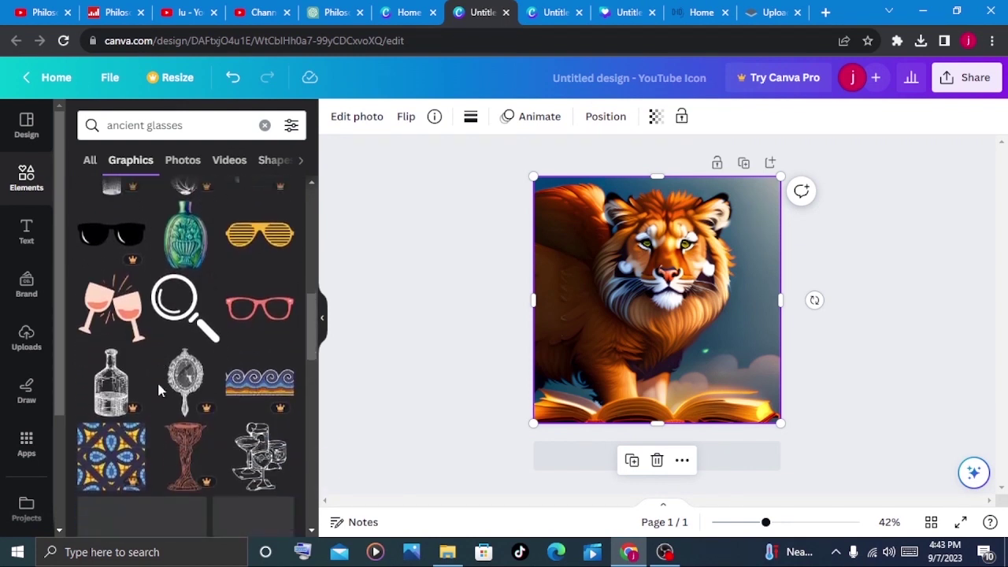
{"action": "scroll", "coordinate": [158, 391], "scroll_direction": "up", "scroll_amount": 3}
{"action": "scroll", "coordinate": [158, 391], "scroll_direction": "up", "scroll_amount": 3}
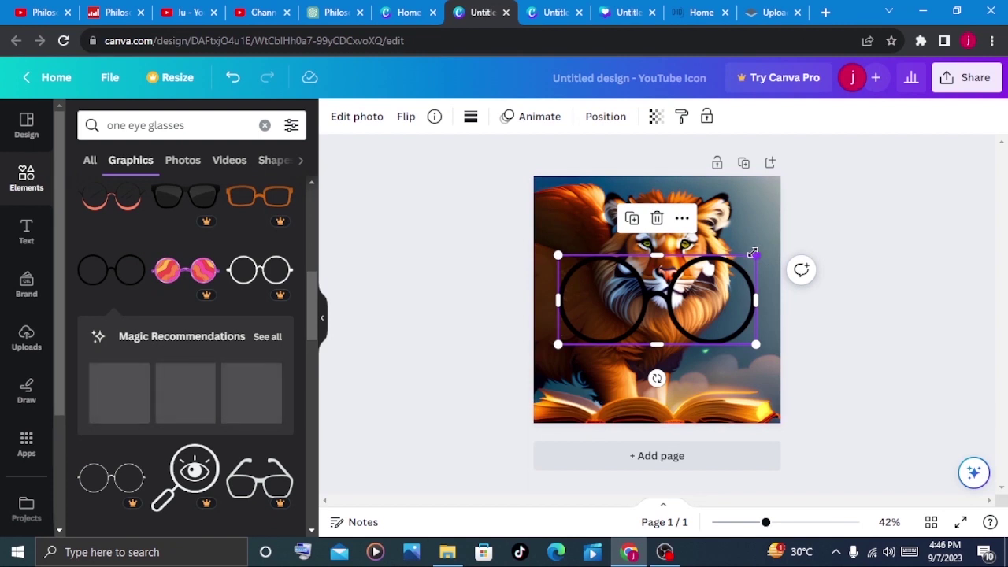
- Shrink the round black glasses graphic and position it over the lion's eyes
{"action": "left_click_drag", "start_coordinate": [761, 259], "coordinate": [670, 294]}
{"action": "left_click_drag", "start_coordinate": [594, 321], "coordinate": [671, 243]}
{"action": "left_click", "coordinate": [750, 265]}
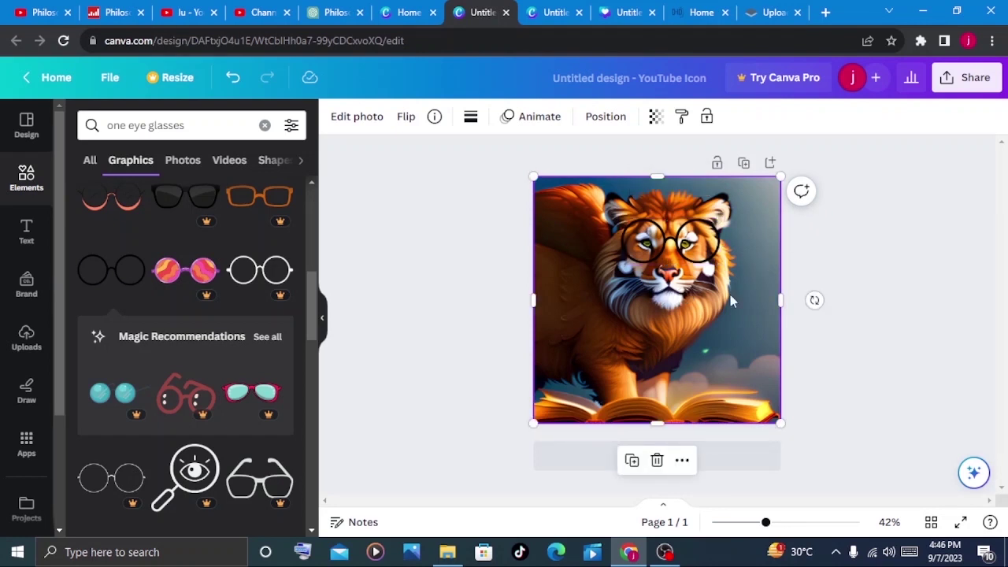
{"action": "left_click", "coordinate": [870, 256]}
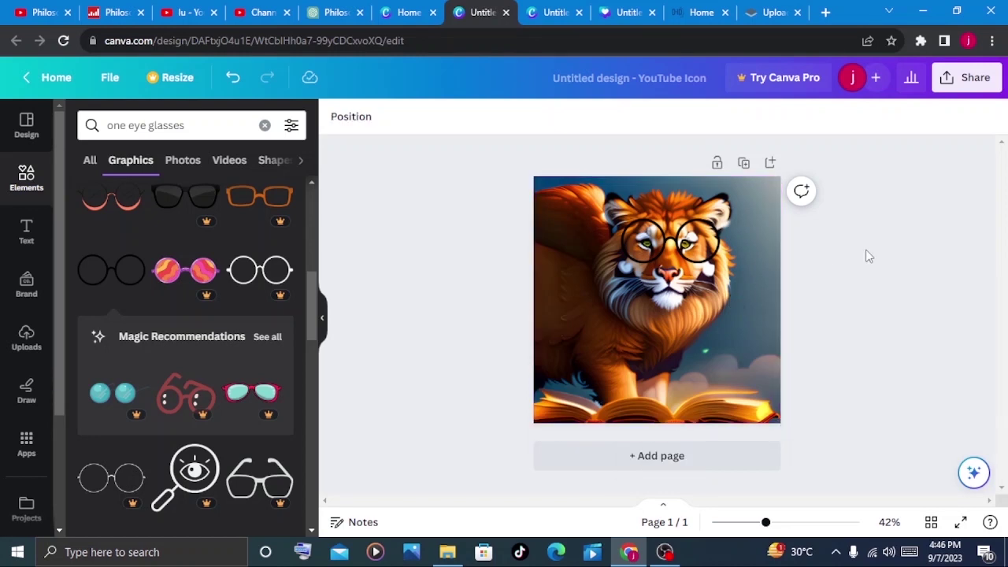
- Download the finished YouTube icon as a PNG file
{"action": "left_click", "coordinate": [967, 77]}
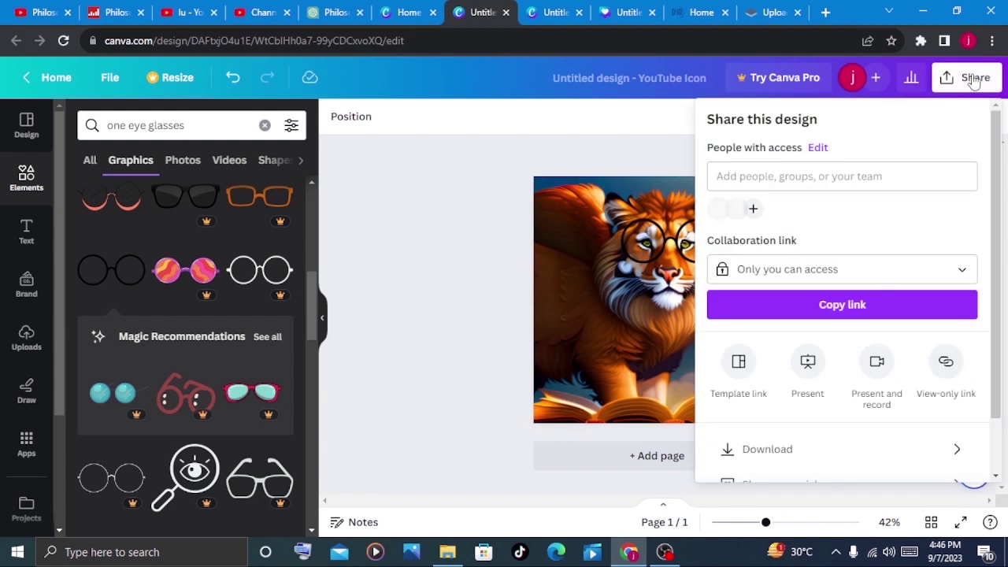
{"action": "left_click", "coordinate": [804, 450]}
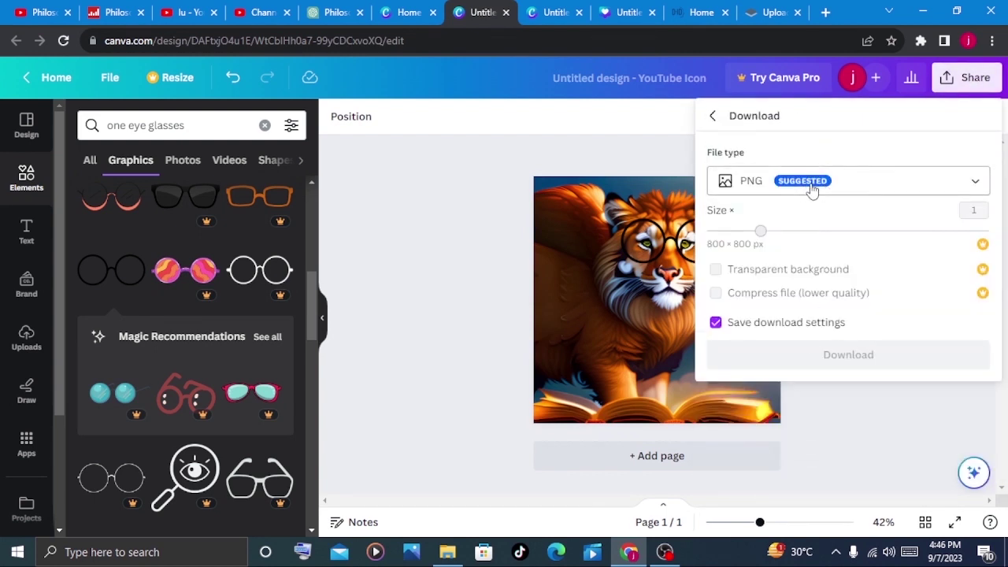
{"action": "left_click", "coordinate": [840, 371]}
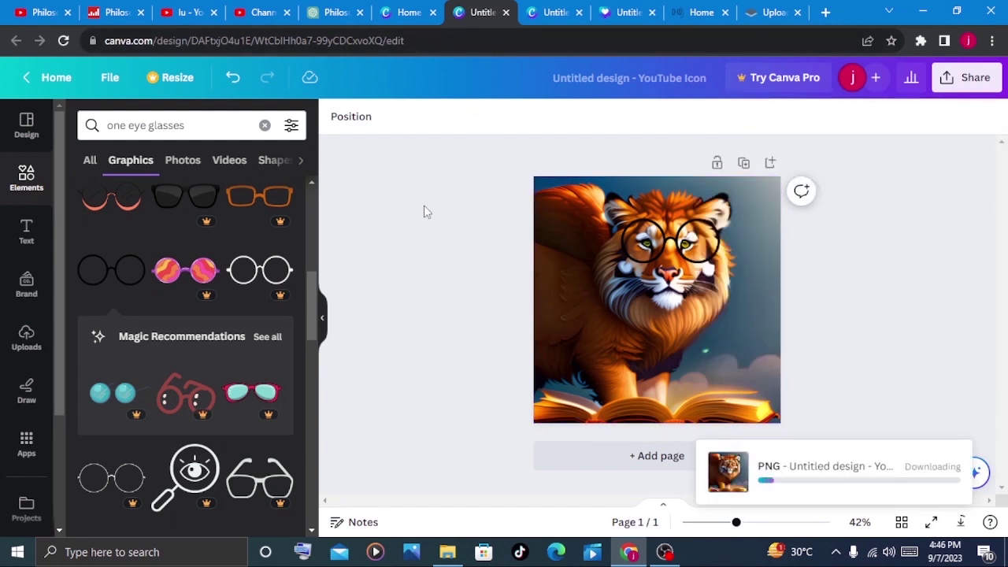
- Return to the Canva home page, create a blank Youtube Banner design and browse its templates
{"action": "left_click", "coordinate": [409, 11]}
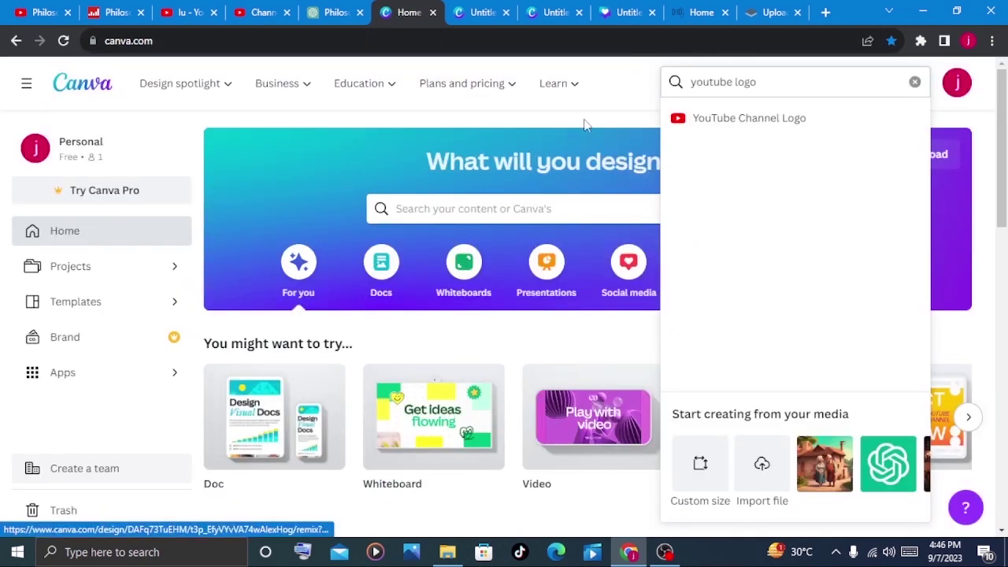
{"action": "left_click_drag", "start_coordinate": [757, 83], "coordinate": [733, 82]}
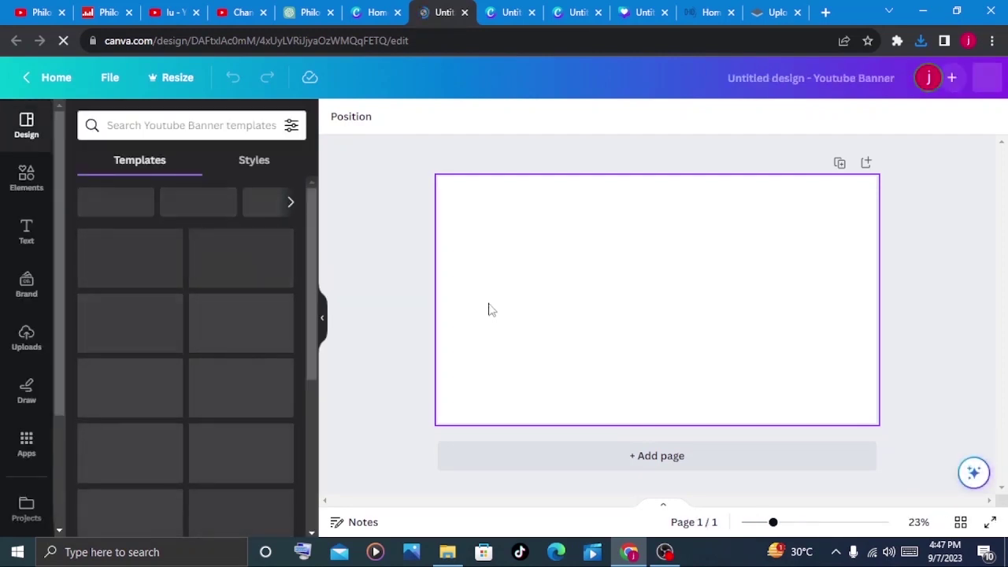
{"action": "scroll", "coordinate": [191, 295], "scroll_direction": "down", "scroll_amount": 10}
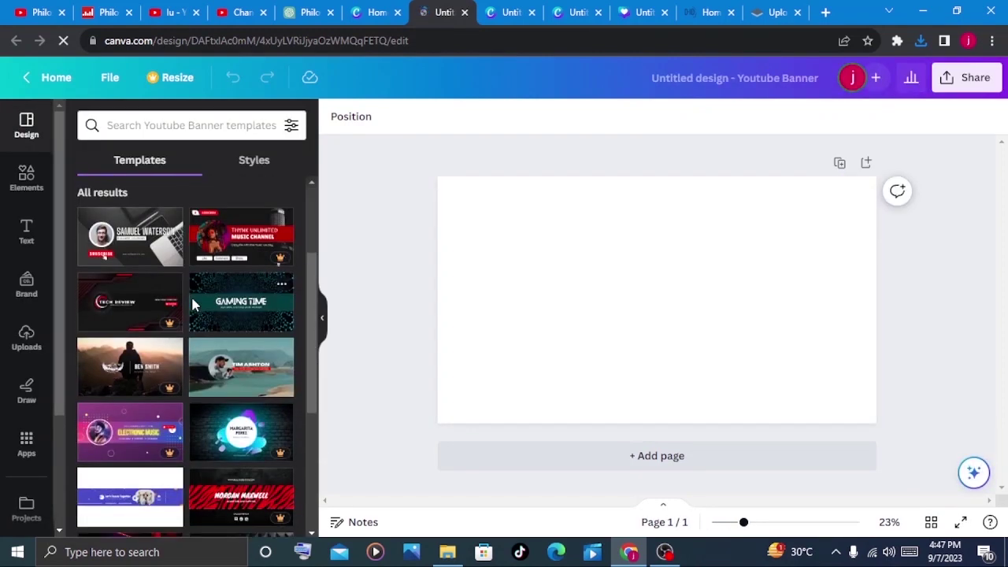
{"action": "scroll", "coordinate": [193, 305], "scroll_direction": "down", "scroll_amount": 2}
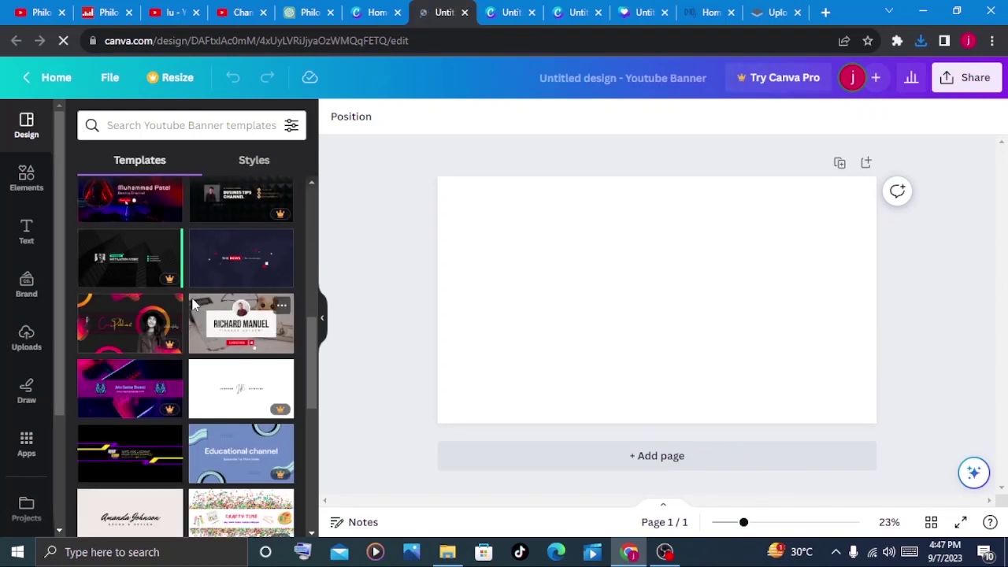
{"action": "scroll", "coordinate": [193, 305], "scroll_direction": "up", "scroll_amount": 1}
{"action": "scroll", "coordinate": [193, 306], "scroll_direction": "up", "scroll_amount": 5}
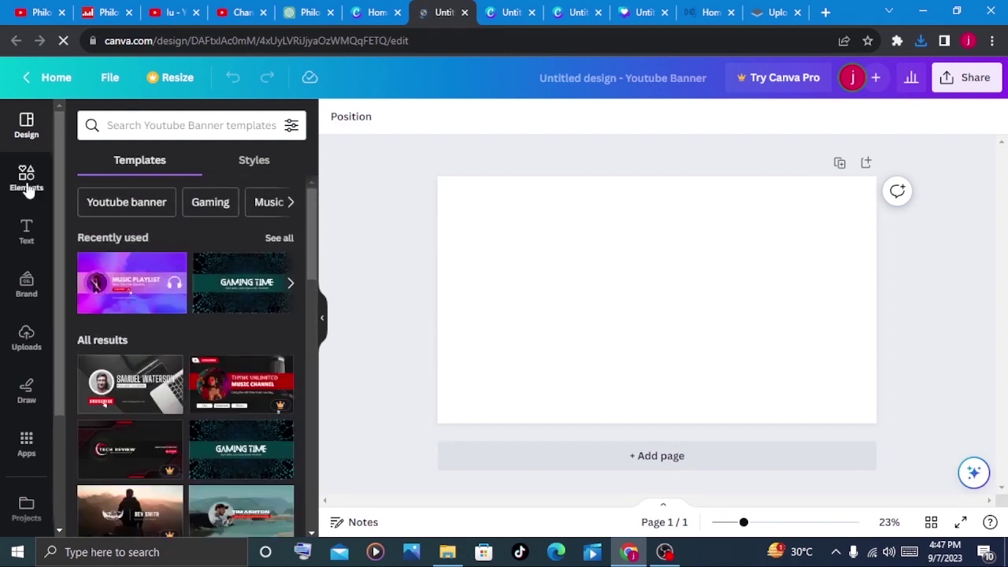
- Search the photo elements for "old books", add the photo of leaning antique books on a shelf and enlarge it to cover most of the banner
{"action": "left_click", "coordinate": [35, 187]}
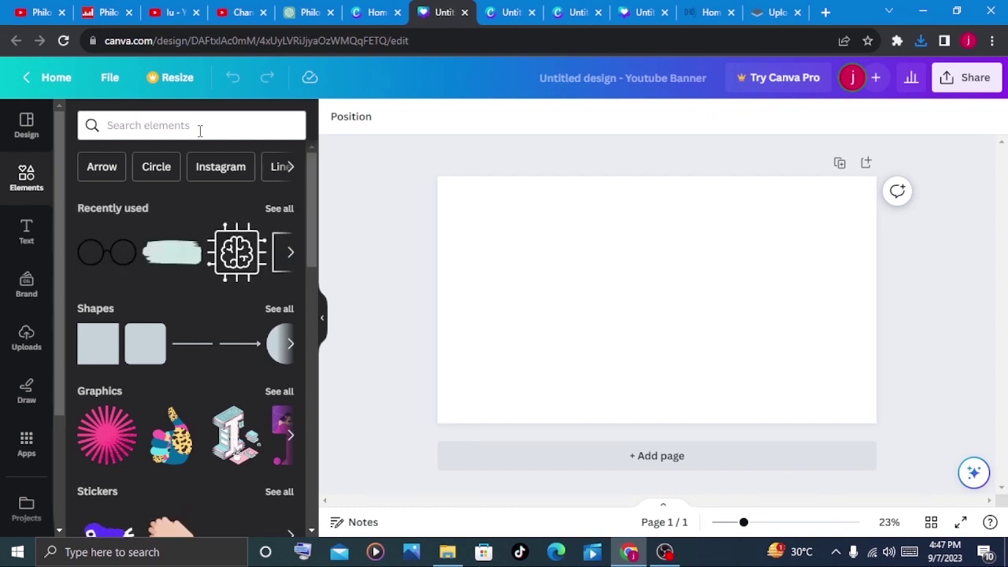
{"action": "key", "text": "l"}
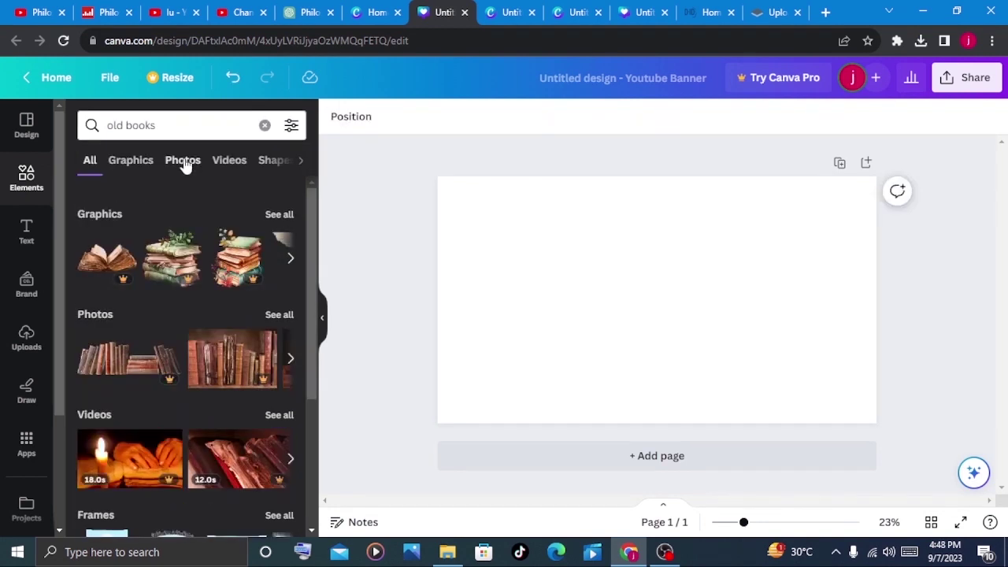
{"action": "left_click", "coordinate": [187, 162]}
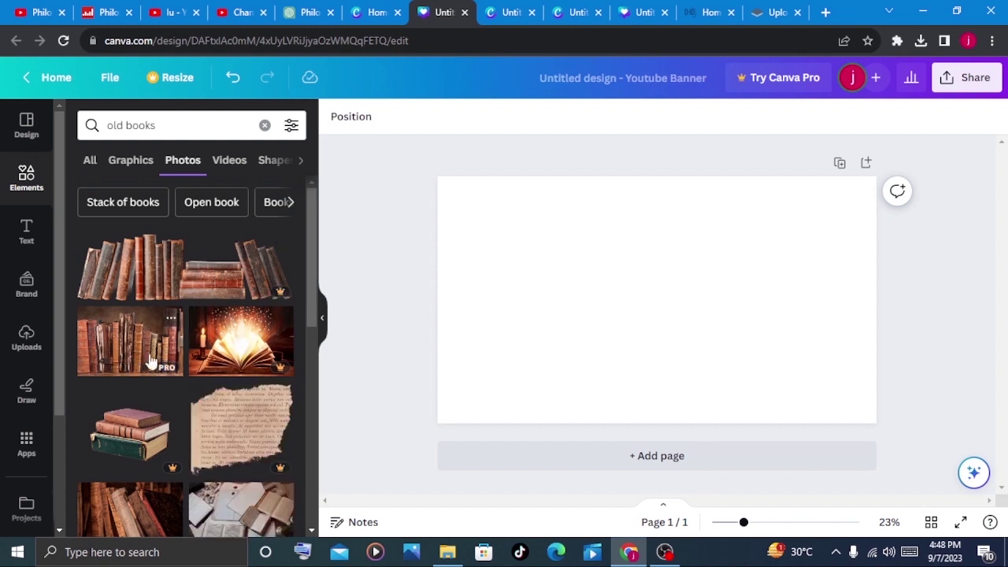
{"action": "scroll", "coordinate": [181, 377], "scroll_direction": "down", "scroll_amount": 3}
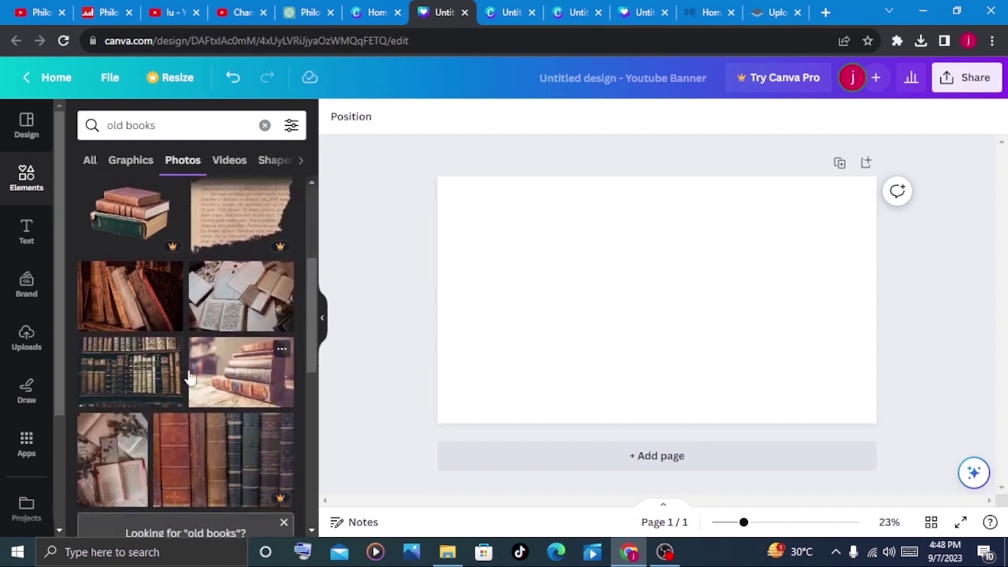
{"action": "scroll", "coordinate": [228, 436], "scroll_direction": "down", "scroll_amount": 1}
{"action": "scroll", "coordinate": [228, 436], "scroll_direction": "down", "scroll_amount": 2}
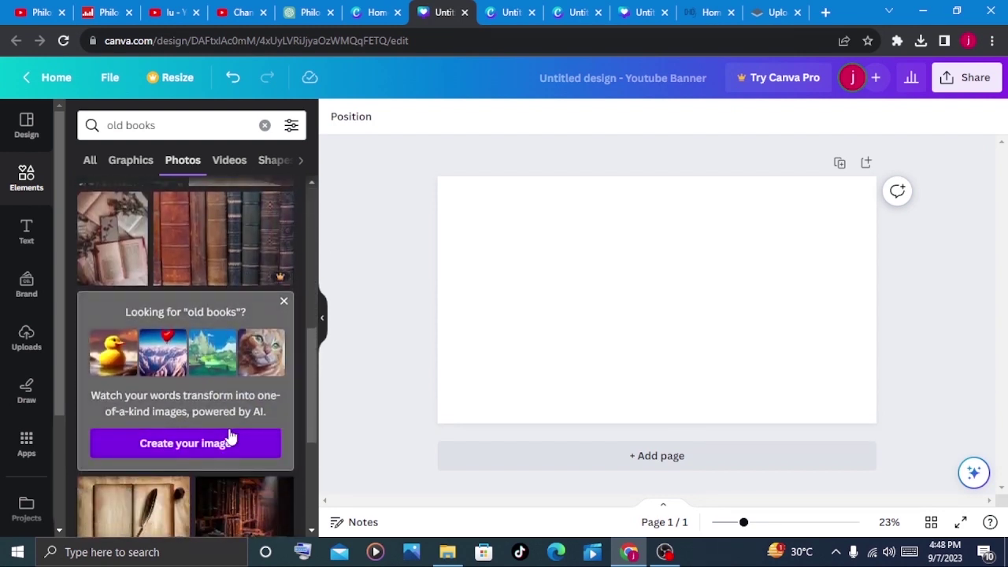
{"action": "scroll", "coordinate": [227, 440], "scroll_direction": "down", "scroll_amount": 5}
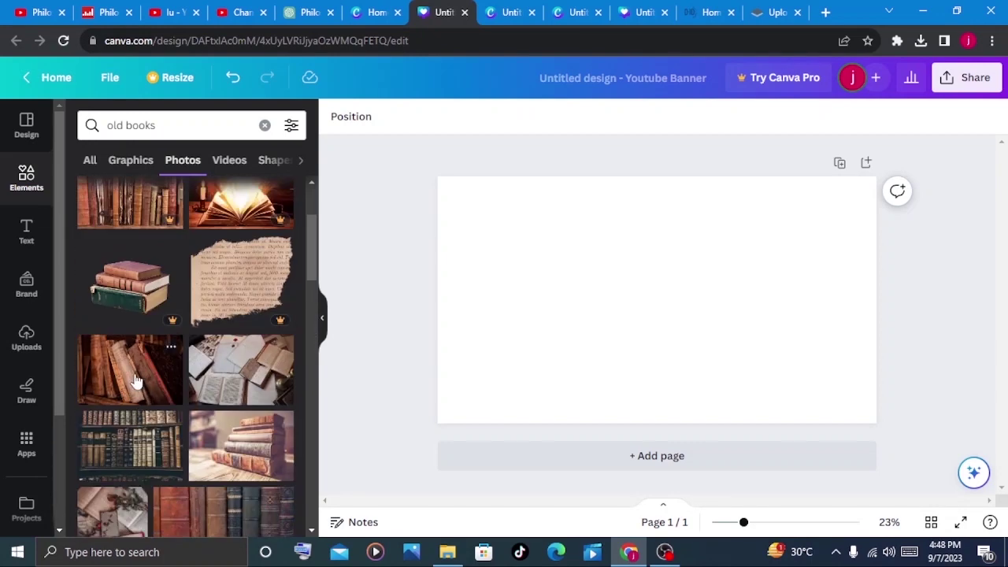
{"action": "left_click", "coordinate": [135, 381]}
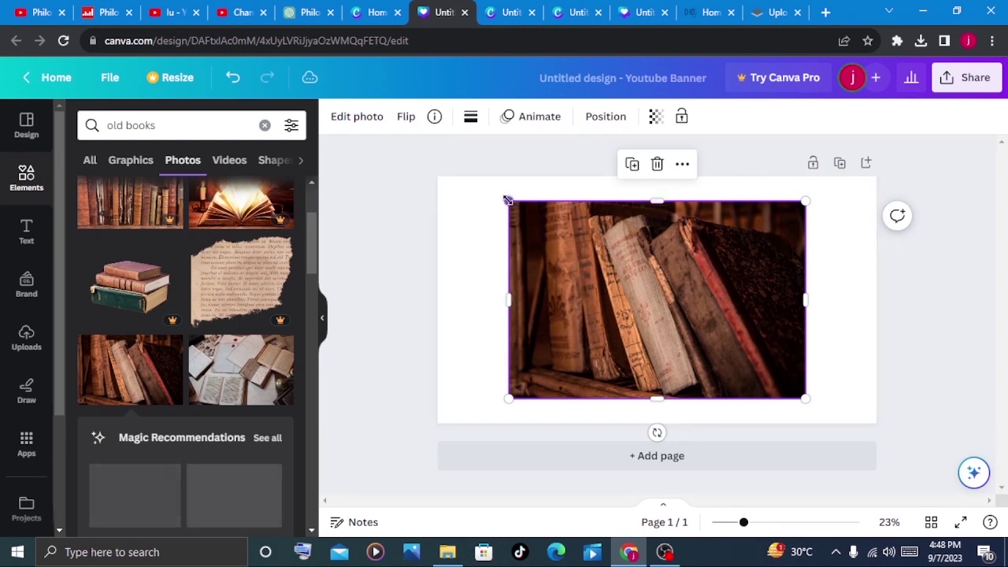
{"action": "left_click_drag", "start_coordinate": [508, 201], "coordinate": [439, 181]}
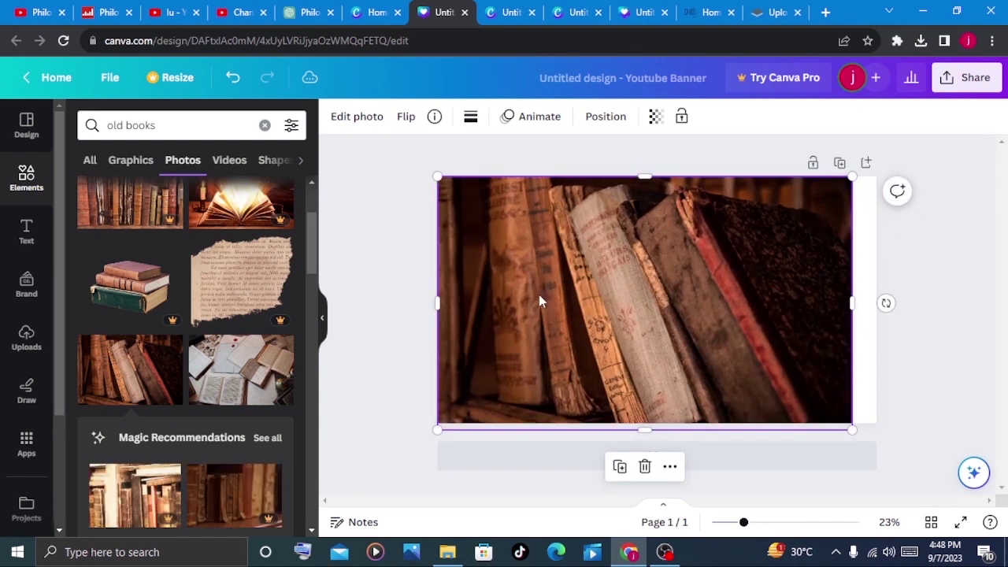
- Apply a blur to the old books photo with an intensity of 31
{"action": "left_click", "coordinate": [378, 118]}
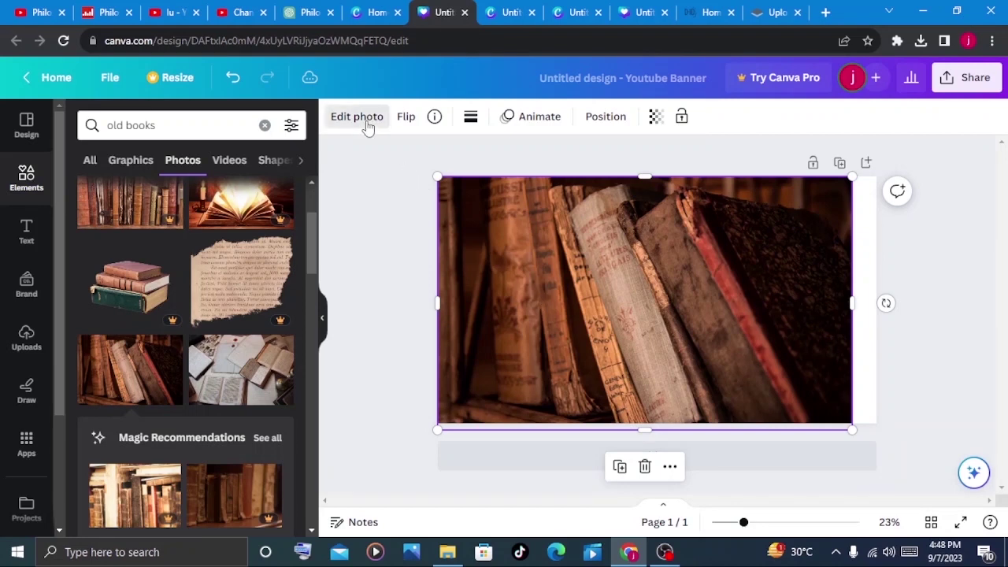
{"action": "scroll", "coordinate": [282, 283], "scroll_direction": "down", "scroll_amount": 2}
{"action": "left_click", "coordinate": [270, 344]}
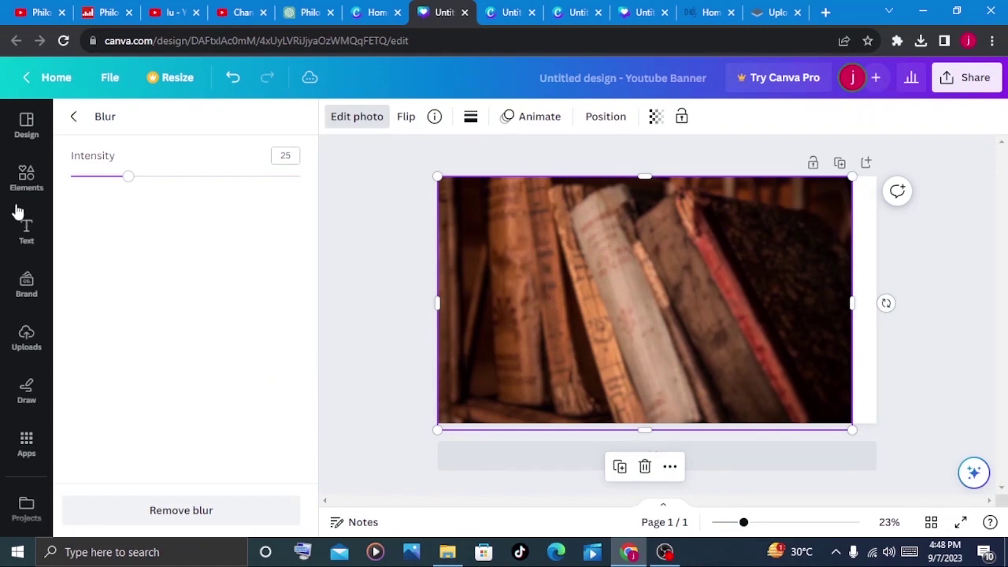
{"action": "left_click_drag", "start_coordinate": [132, 180], "coordinate": [143, 182]}
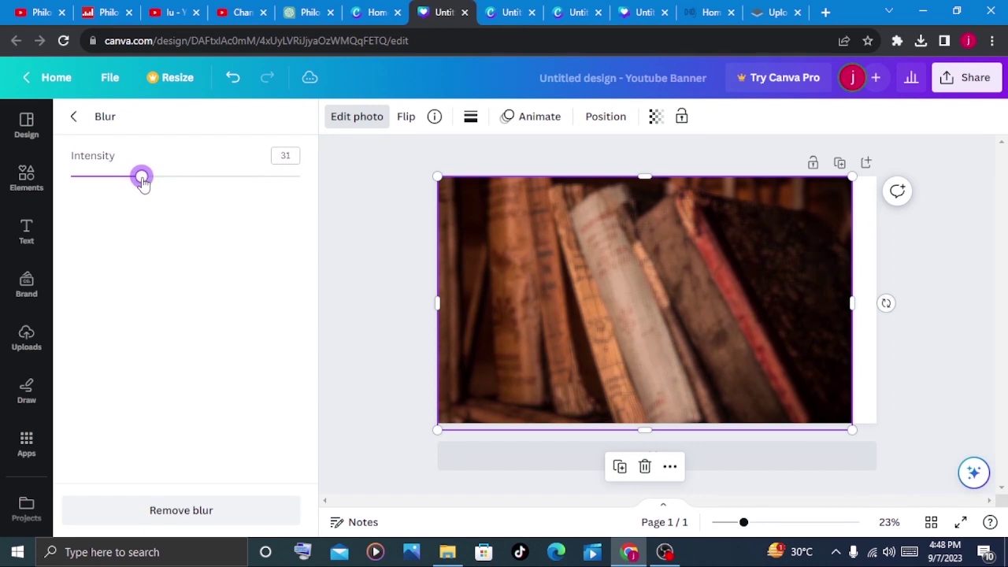
- Leave the blur settings and open the adjustment settings for the old books photo
{"action": "left_click", "coordinate": [73, 117]}
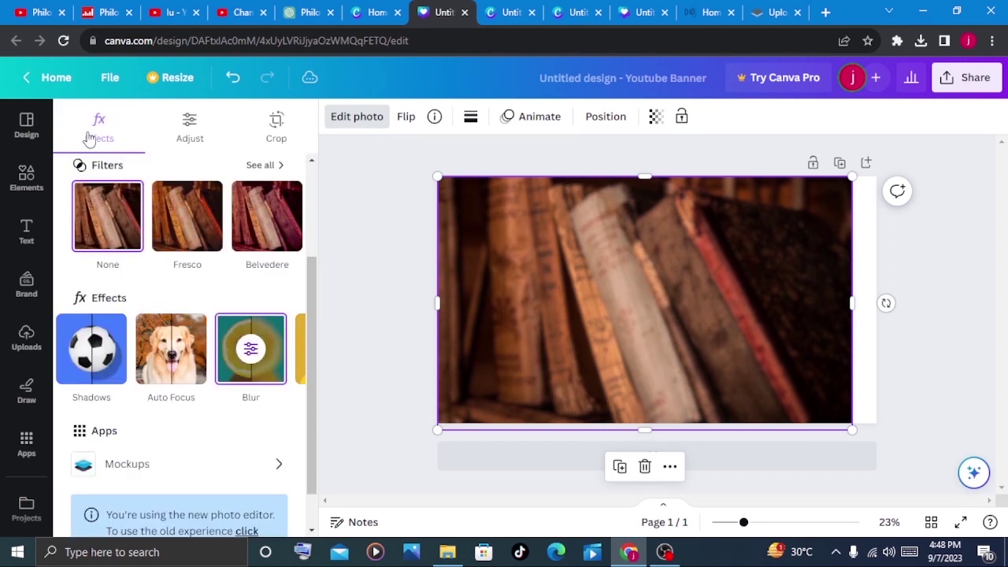
{"action": "left_click", "coordinate": [190, 135]}
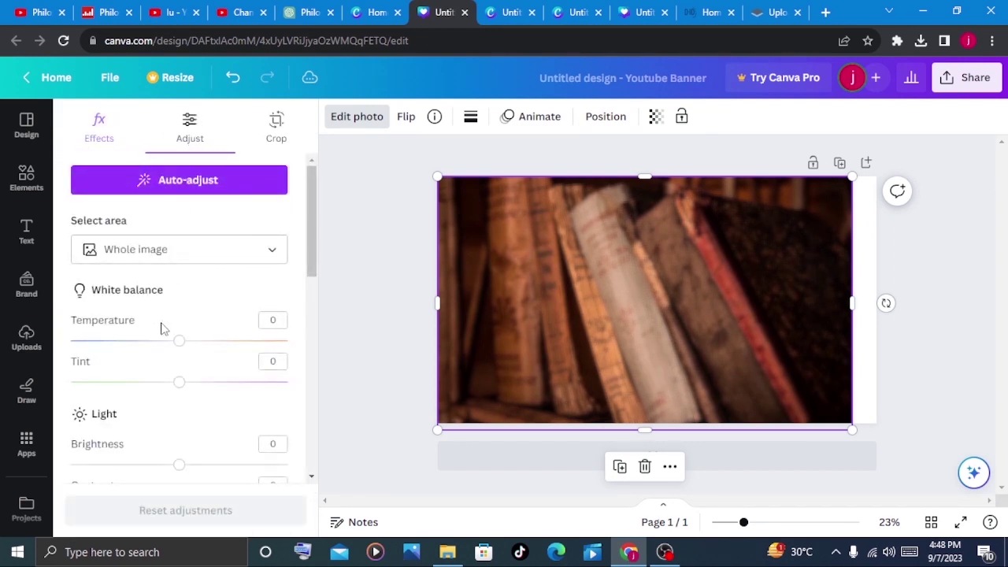
{"action": "scroll", "coordinate": [181, 362], "scroll_direction": "down", "scroll_amount": 4}
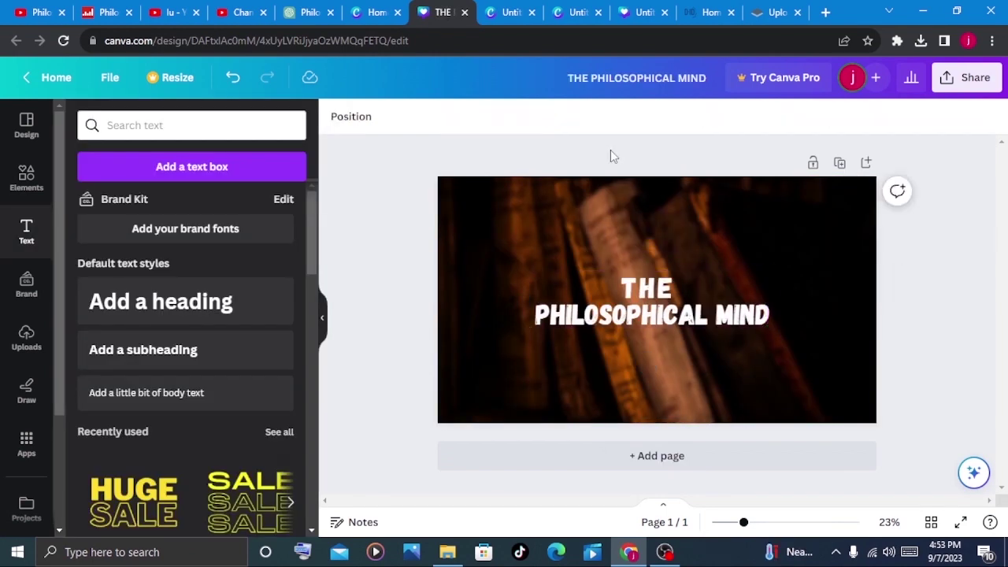
- Download the finished THE PHILOSOPHICAL MIND banner as a PNG at its 2,560 × 1,440 px size
{"action": "left_click", "coordinate": [965, 79]}
{"action": "left_click", "coordinate": [788, 453]}
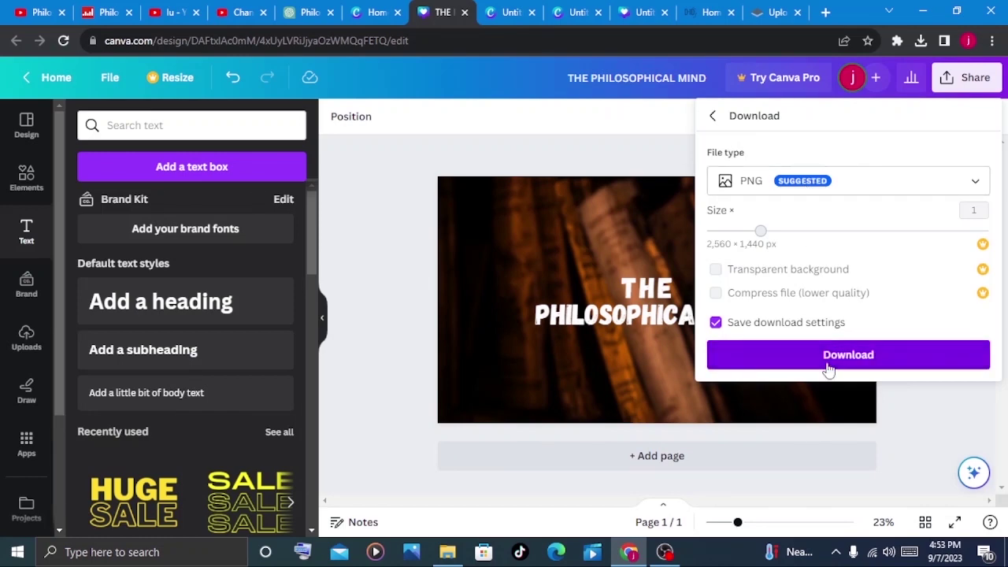
{"action": "left_click", "coordinate": [826, 367]}
{"action": "left_click", "coordinate": [244, 14]}
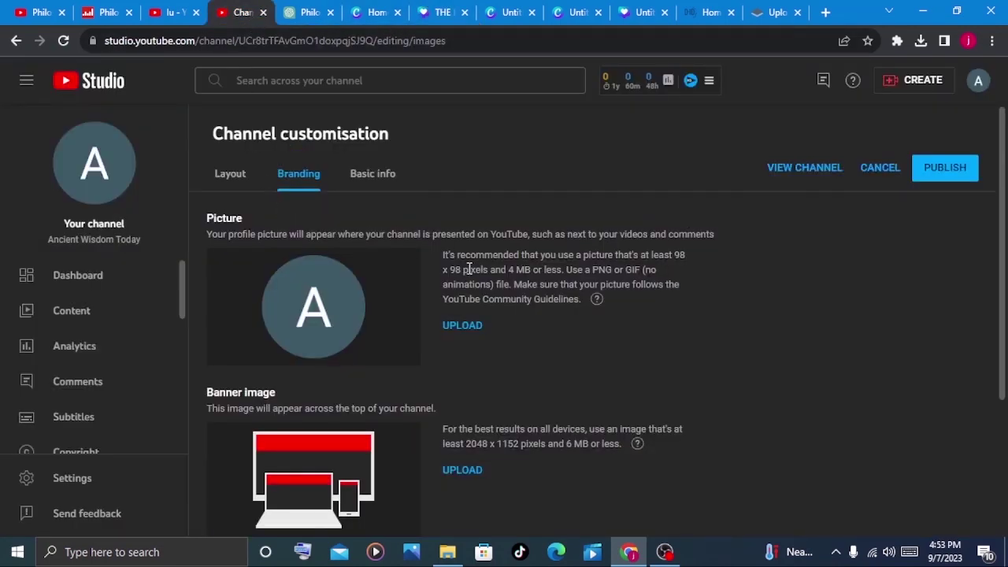
{"action": "left_click", "coordinate": [463, 326]}
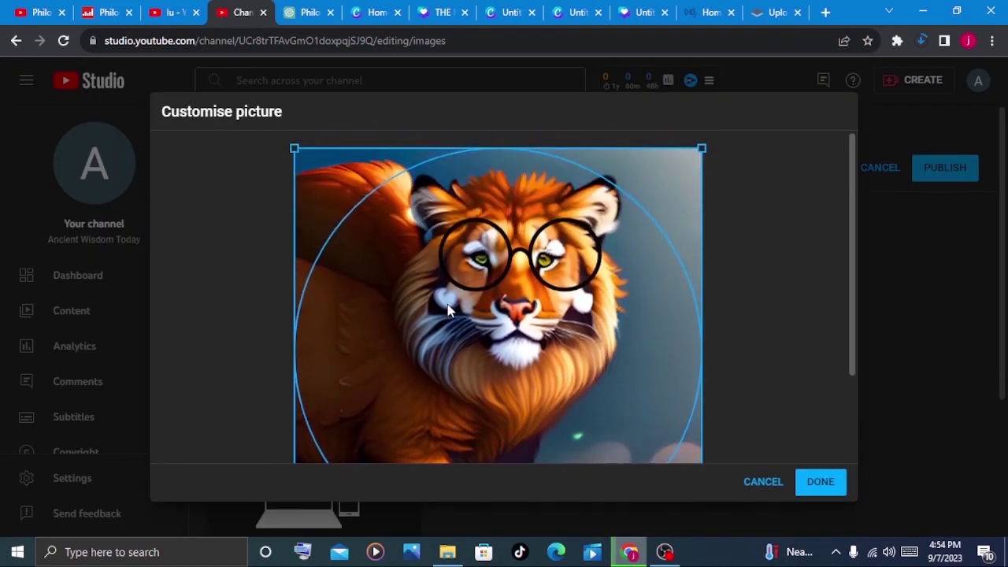
{"action": "scroll", "coordinate": [447, 308], "scroll_direction": "down", "scroll_amount": 3}
{"action": "scroll", "coordinate": [525, 333], "scroll_direction": "up", "scroll_amount": 3}
{"action": "left_click", "coordinate": [820, 482]}
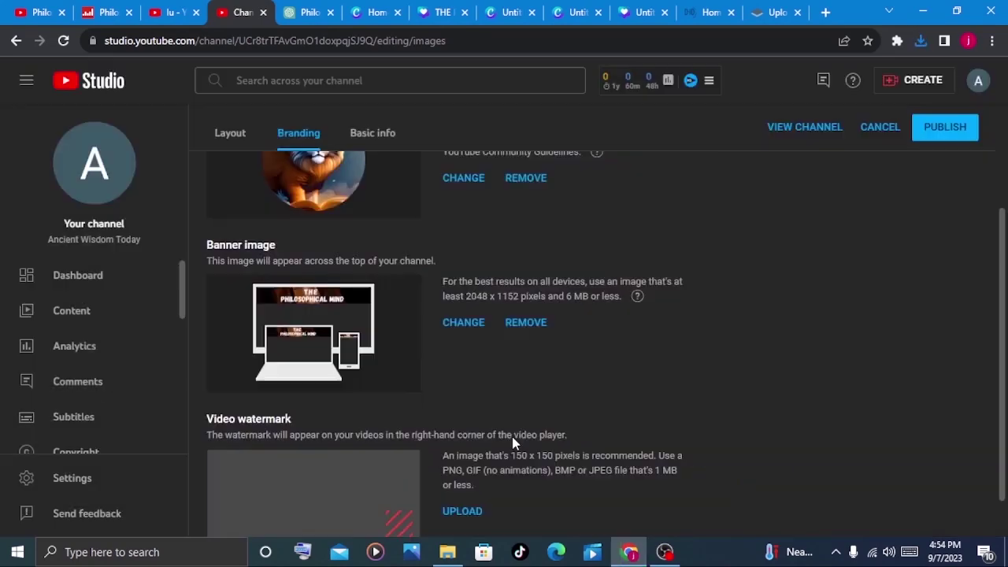
- Upload the tiger with glasses image as the channel's video watermark and accept its crop
{"action": "scroll", "coordinate": [512, 444], "scroll_direction": "down", "scroll_amount": 1}
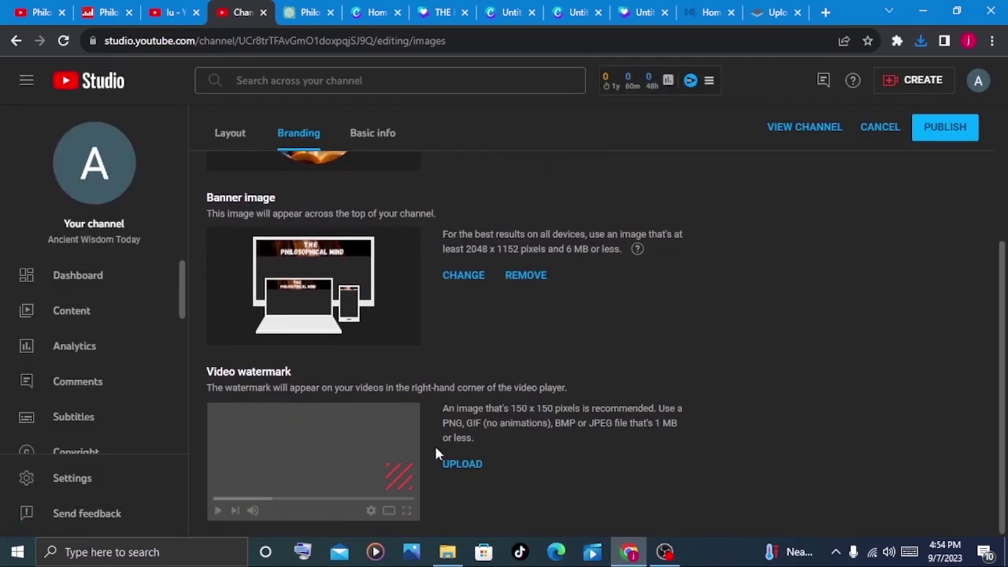
{"action": "left_click", "coordinate": [462, 464]}
{"action": "double_click", "coordinate": [331, 112]}
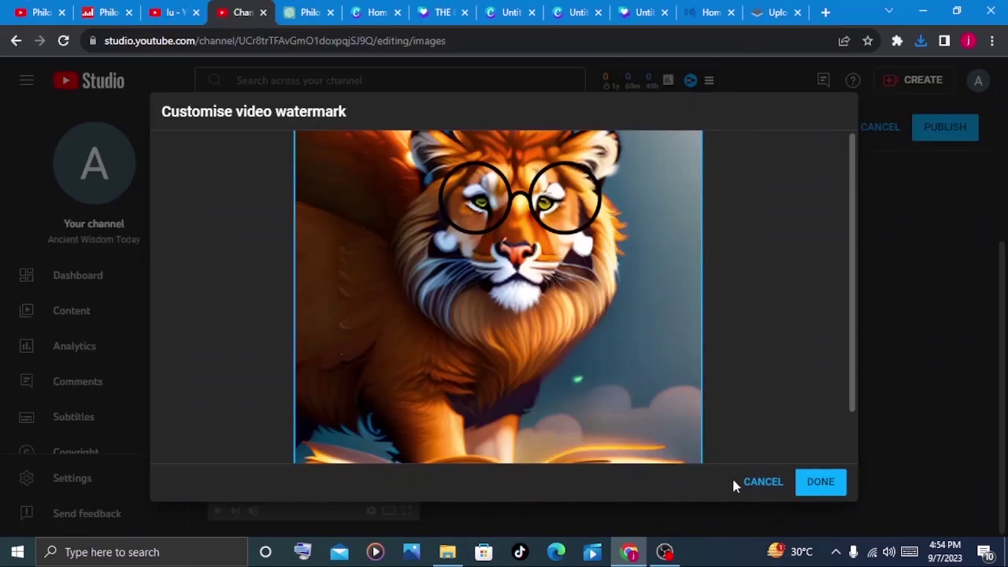
{"action": "left_click", "coordinate": [793, 482]}
- Open the channel page in a new tab and publish the channel's branding changes
{"action": "scroll", "coordinate": [564, 380], "scroll_direction": "up", "scroll_amount": 5}
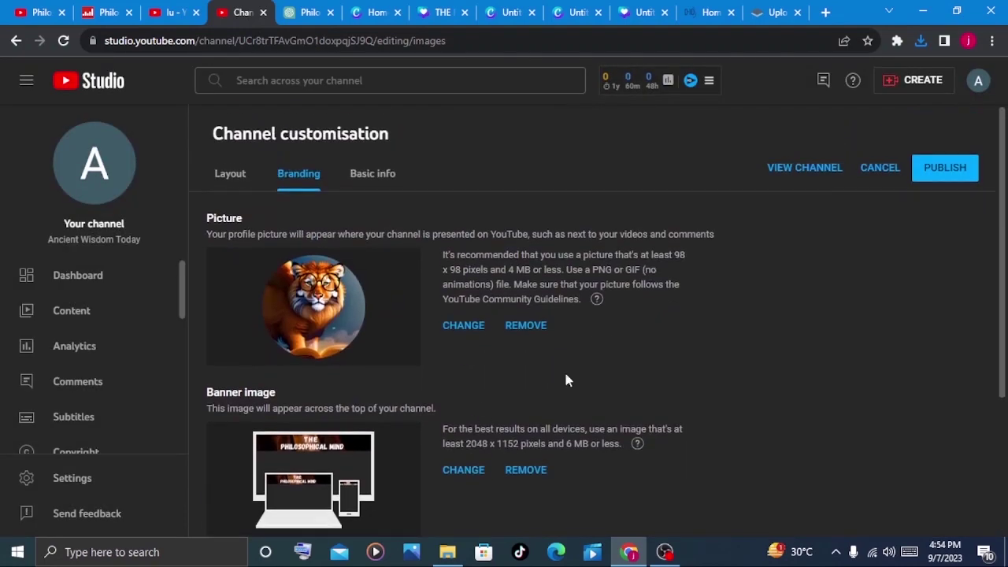
{"action": "left_click", "coordinate": [385, 175]}
{"action": "left_click", "coordinate": [811, 170]}
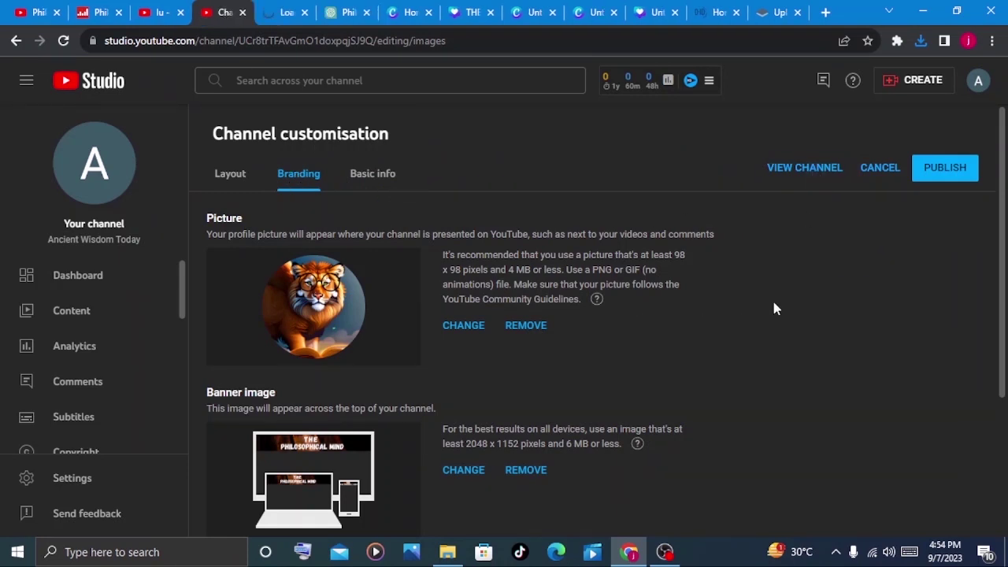
{"action": "left_click", "coordinate": [948, 181]}
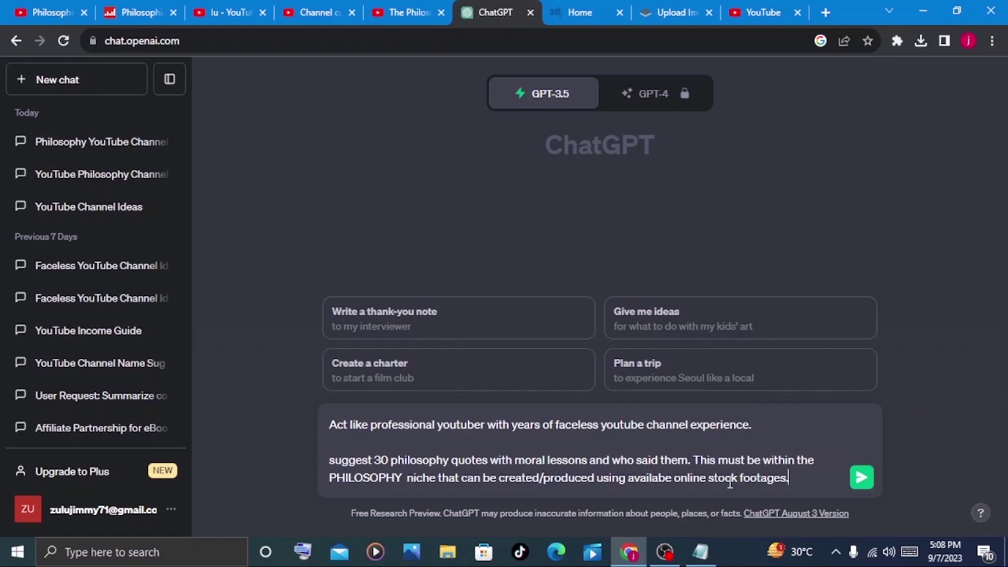
- Submit the ChatGPT prompt for 30 philosophy quotes with moral lessons and their authors, and read through the suggested quotes
{"action": "key", "text": "Return"}
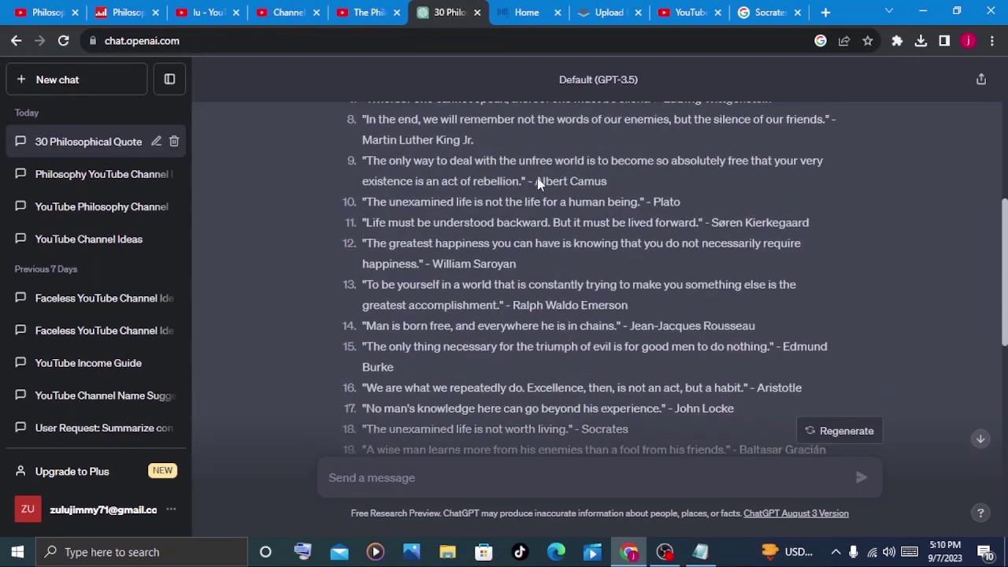
{"action": "scroll", "coordinate": [537, 178], "scroll_direction": "up", "scroll_amount": 5}
{"action": "scroll", "coordinate": [537, 178], "scroll_direction": "down", "scroll_amount": 7}
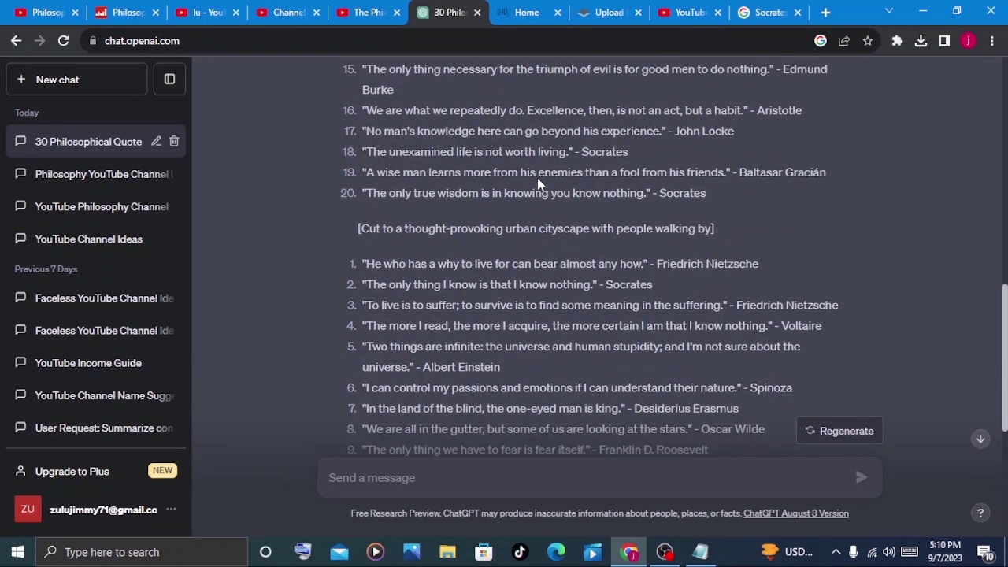
{"action": "scroll", "coordinate": [538, 182], "scroll_direction": "up", "scroll_amount": 1}
{"action": "scroll", "coordinate": [538, 178], "scroll_direction": "down", "scroll_amount": 1}
{"action": "scroll", "coordinate": [539, 178], "scroll_direction": "up", "scroll_amount": 5}
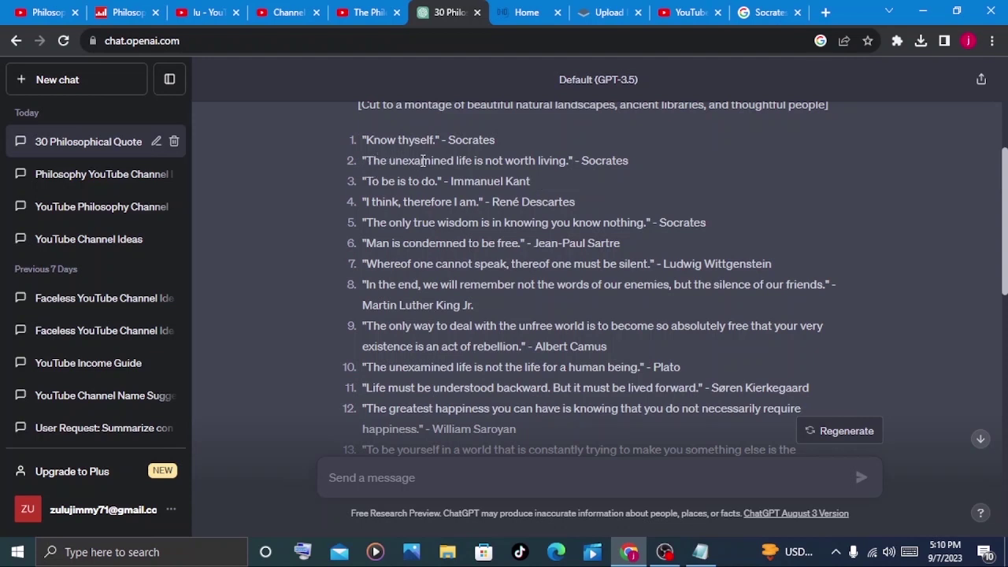
- Copy the name Socrates from the second quote and look through the Google image results for Socrates
{"action": "left_click_drag", "start_coordinate": [583, 162], "coordinate": [637, 154]}
{"action": "double_click", "coordinate": [599, 160]}
{"action": "right_click", "coordinate": [596, 164]}
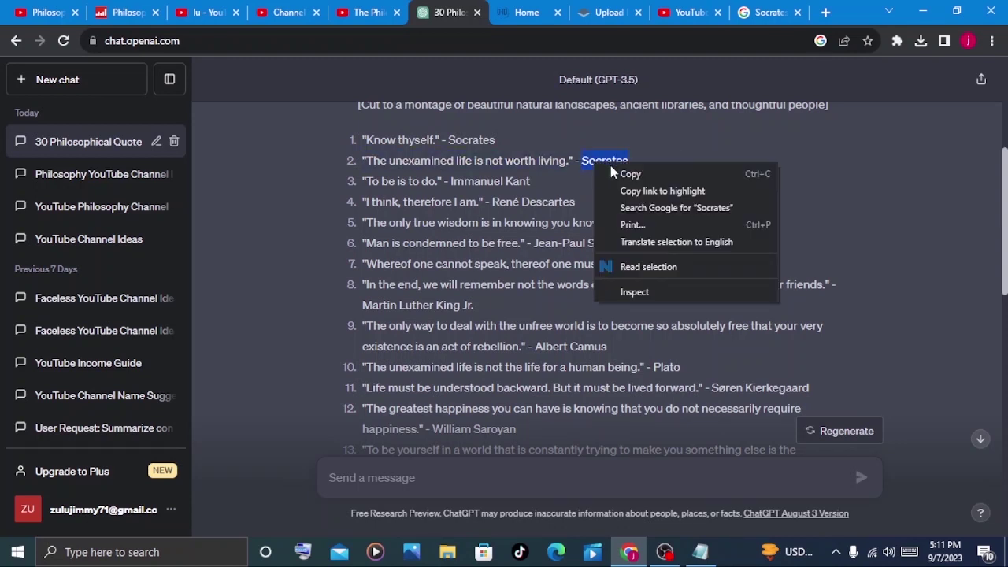
{"action": "left_click", "coordinate": [614, 168]}
{"action": "left_click", "coordinate": [761, 13]}
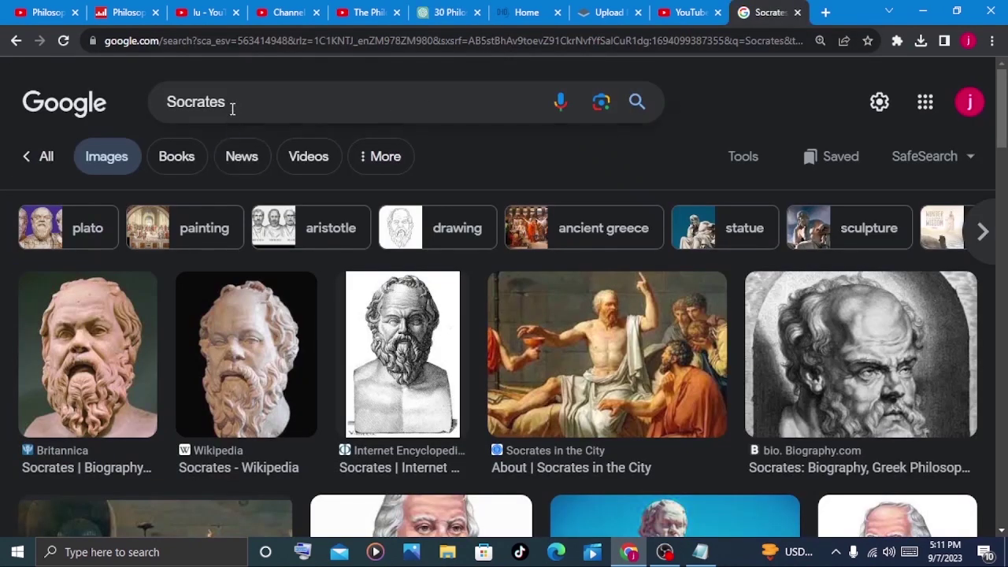
{"action": "scroll", "coordinate": [233, 260], "scroll_direction": "down", "scroll_amount": 1}
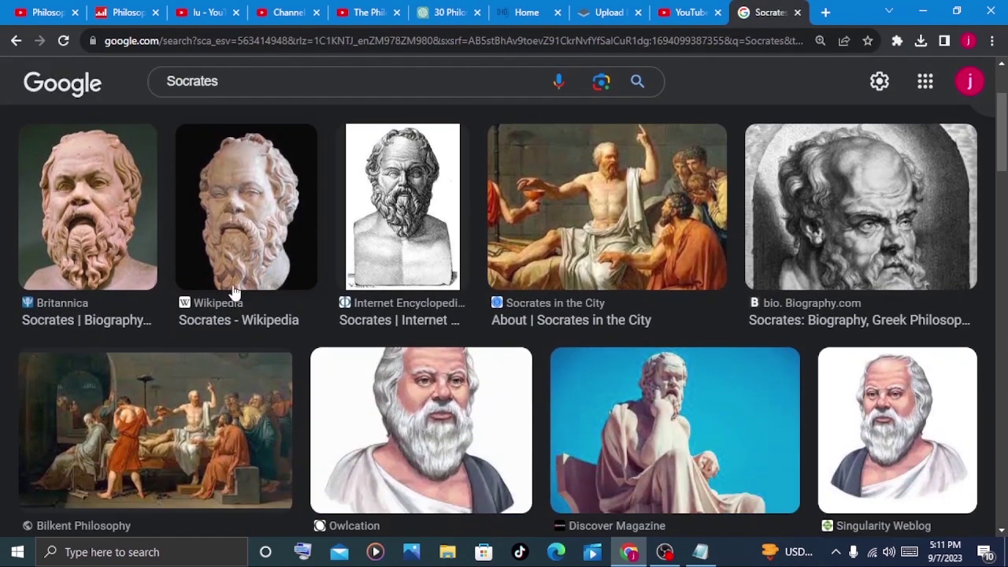
{"action": "scroll", "coordinate": [234, 292], "scroll_direction": "up", "scroll_amount": 1}
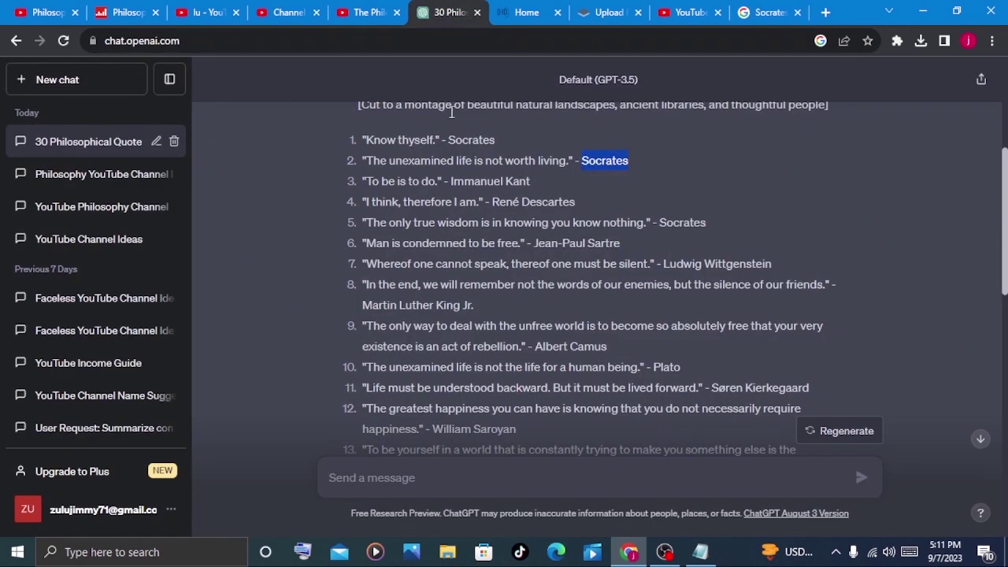
{"action": "left_click", "coordinate": [435, 14]}
{"action": "left_click", "coordinate": [743, 21]}
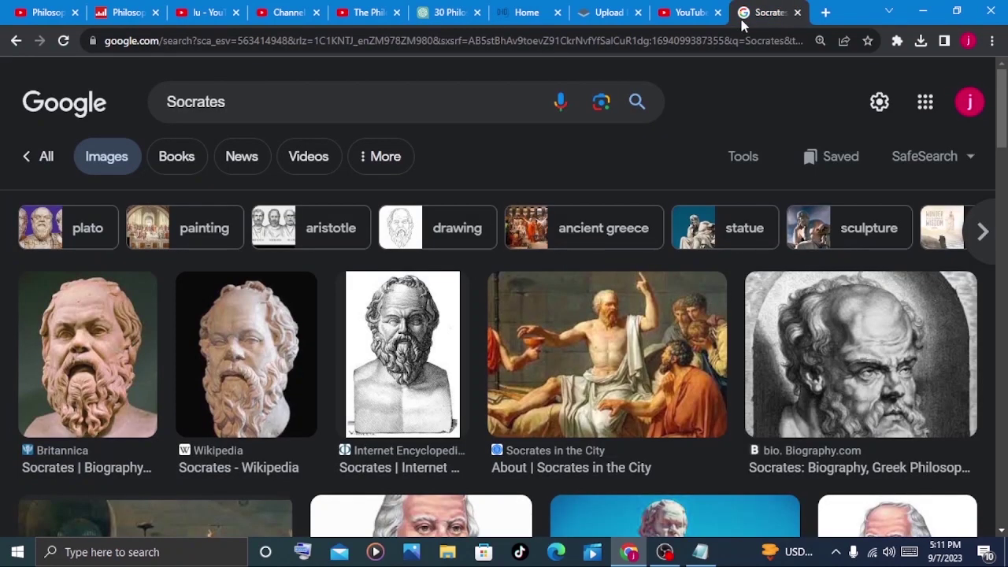
- Ask ChatGPT for a captivating, simple expanded script of up to 300 words explaining Socrates' quote number 2, and review it
{"action": "left_click", "coordinate": [435, 14]}
{"action": "scroll", "coordinate": [551, 315], "scroll_direction": "down", "scroll_amount": 5}
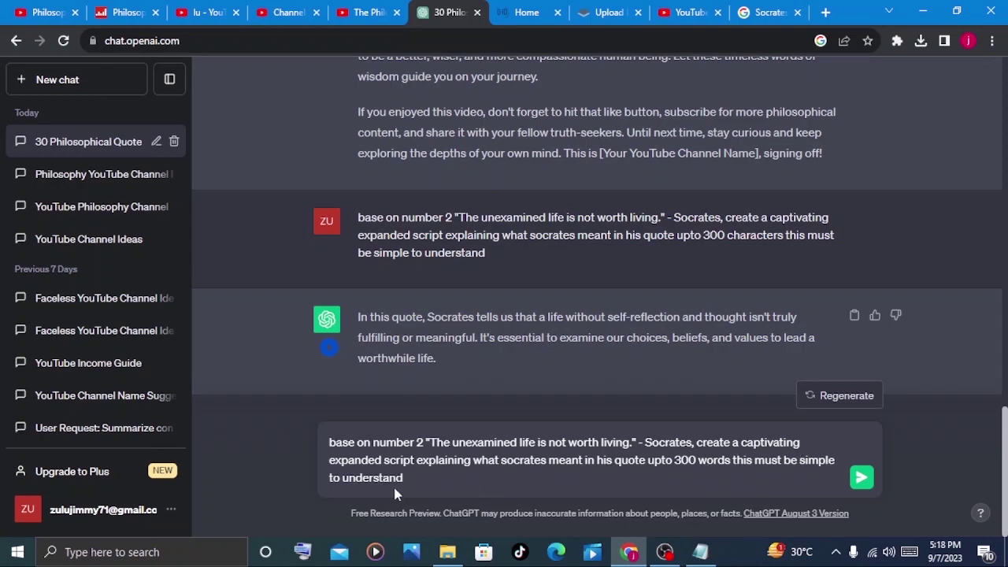
{"action": "left_click", "coordinate": [862, 477]}
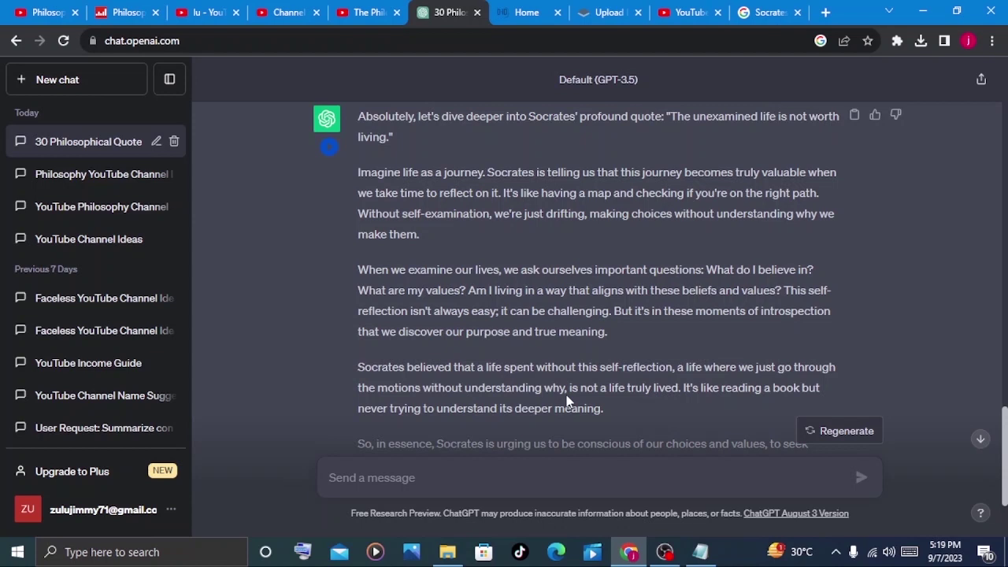
{"action": "scroll", "coordinate": [571, 426], "scroll_direction": "down", "scroll_amount": 2}
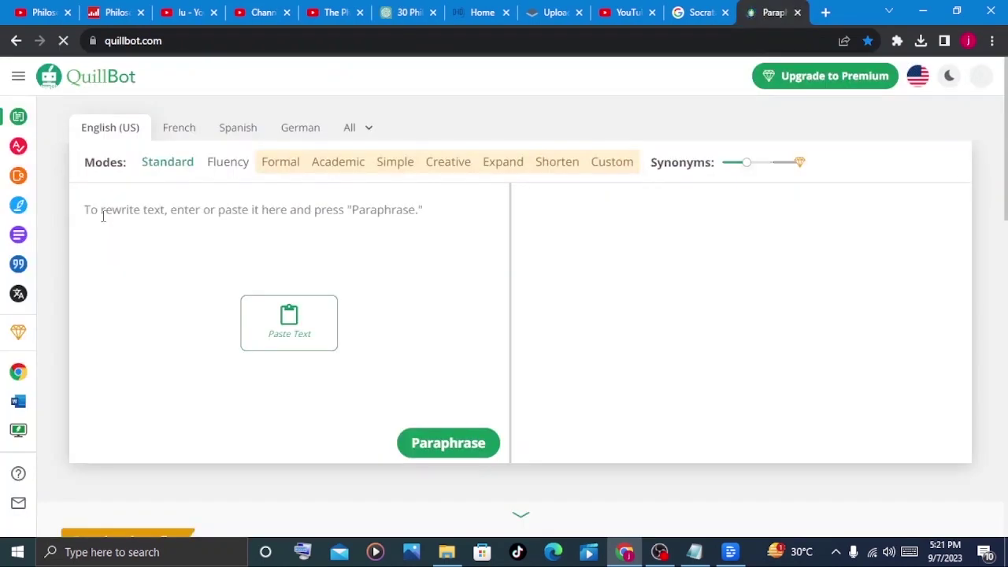
- Paste the Socrates script into QuillBot, paraphrase it in Standard mode and copy the rewritten text
{"action": "key", "text": "ctrl+v"}
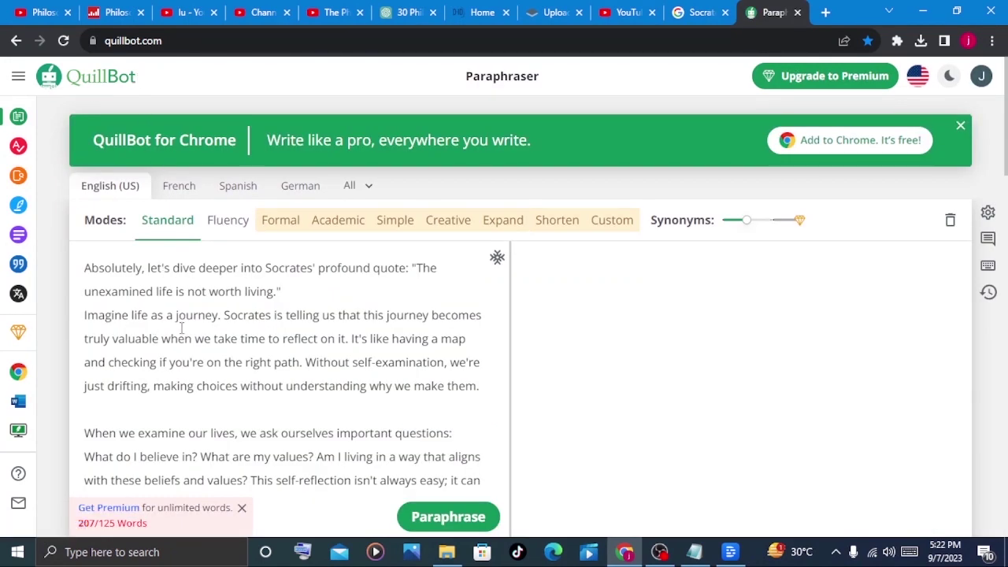
{"action": "left_click", "coordinate": [447, 524]}
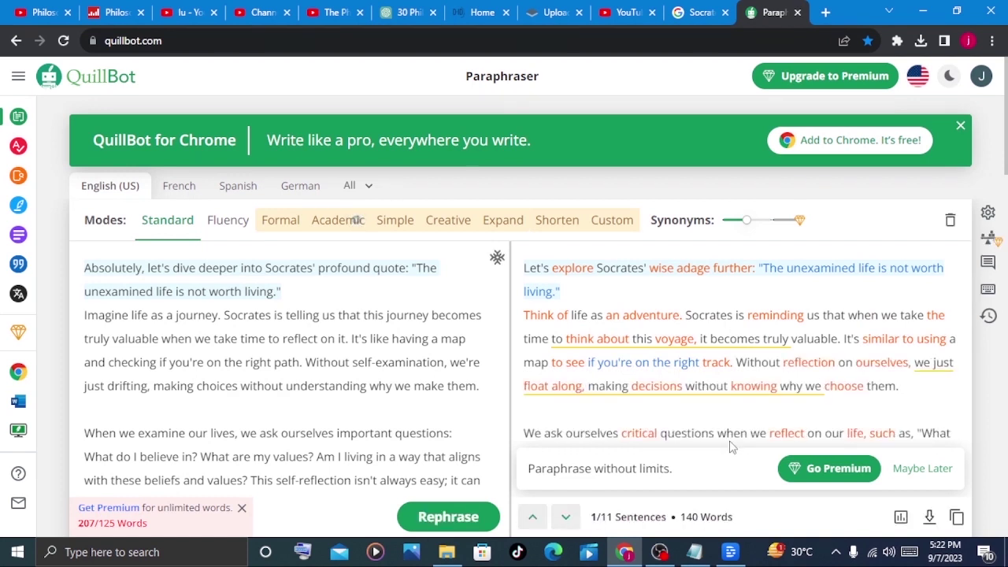
{"action": "left_click", "coordinate": [957, 516]}
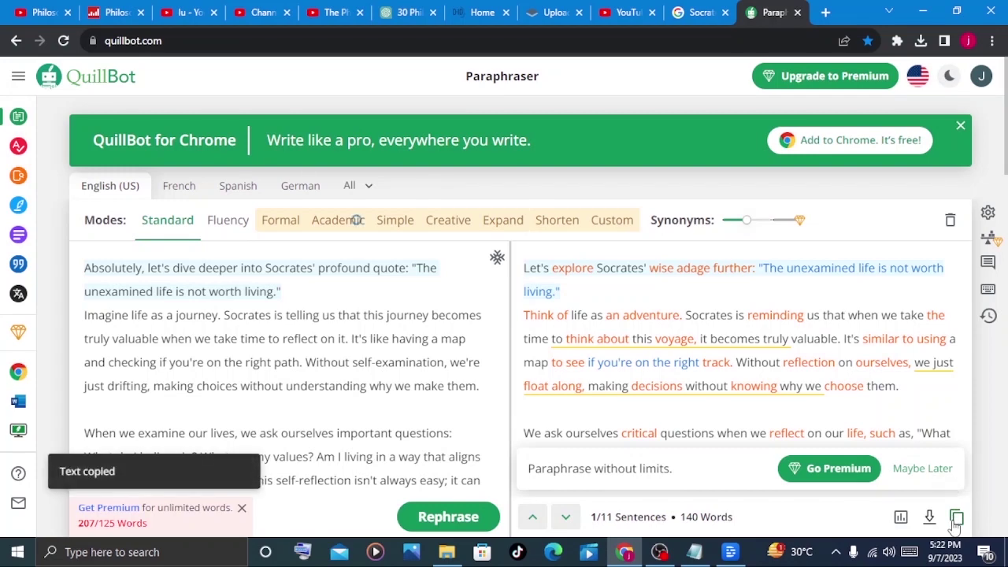
- Switch to Descript, create a new project in the Drive workspace and paste the paraphrased Socrates script into it
{"action": "left_click", "coordinate": [730, 554]}
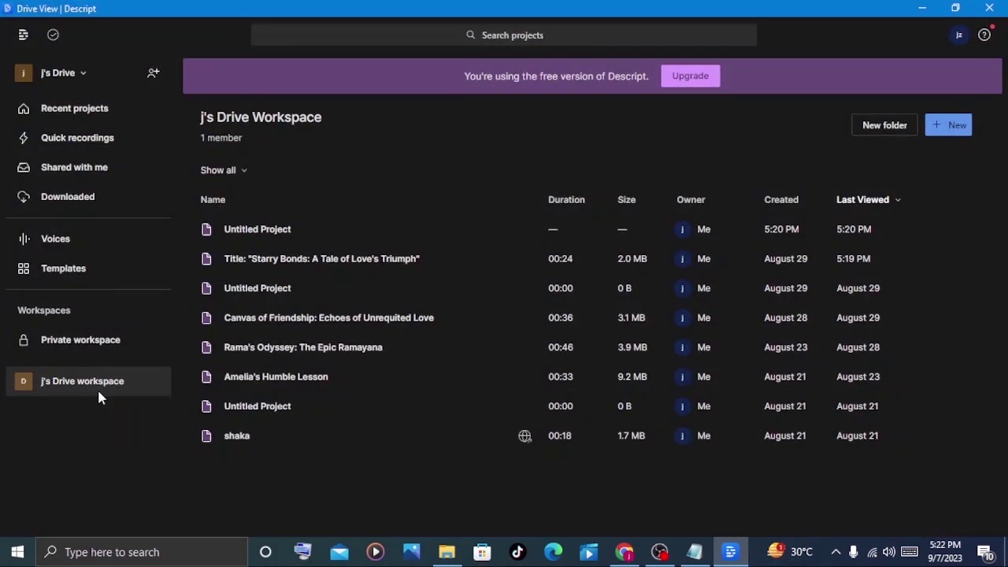
{"action": "left_click", "coordinate": [945, 126]}
{"action": "left_click", "coordinate": [855, 182]}
{"action": "key", "text": "Return"}
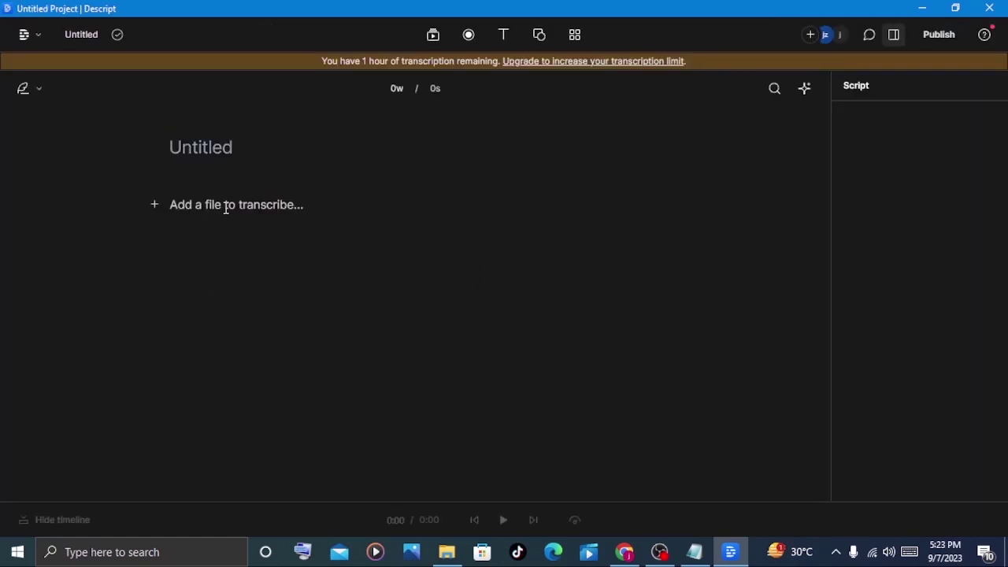
{"action": "right_click", "coordinate": [214, 208]}
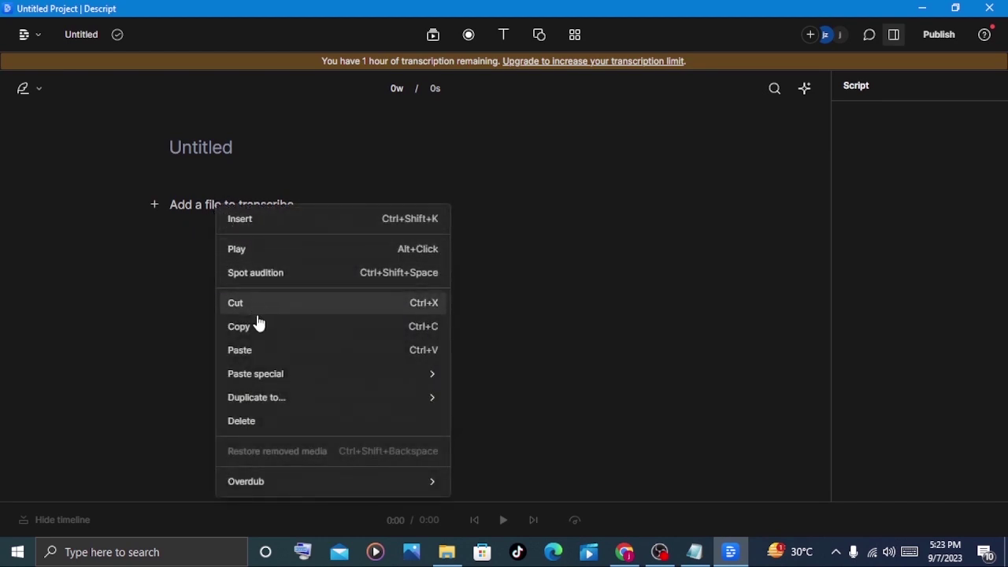
{"action": "left_click", "coordinate": [257, 354]}
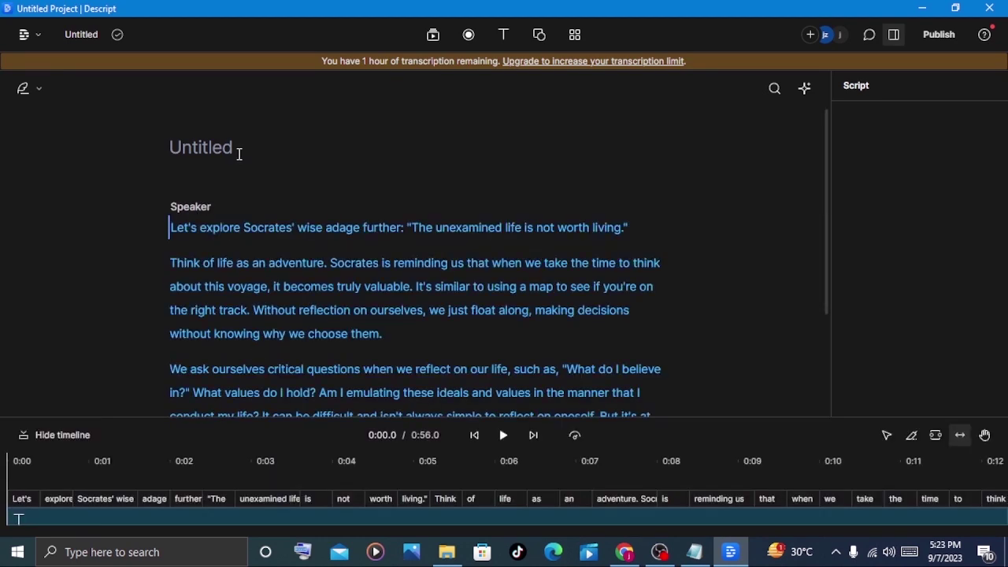
- Copy the second Socrates quote from the ChatGPT list and title the Descript composition "The unexamined life is not worth living"
{"action": "left_click", "coordinate": [226, 154]}
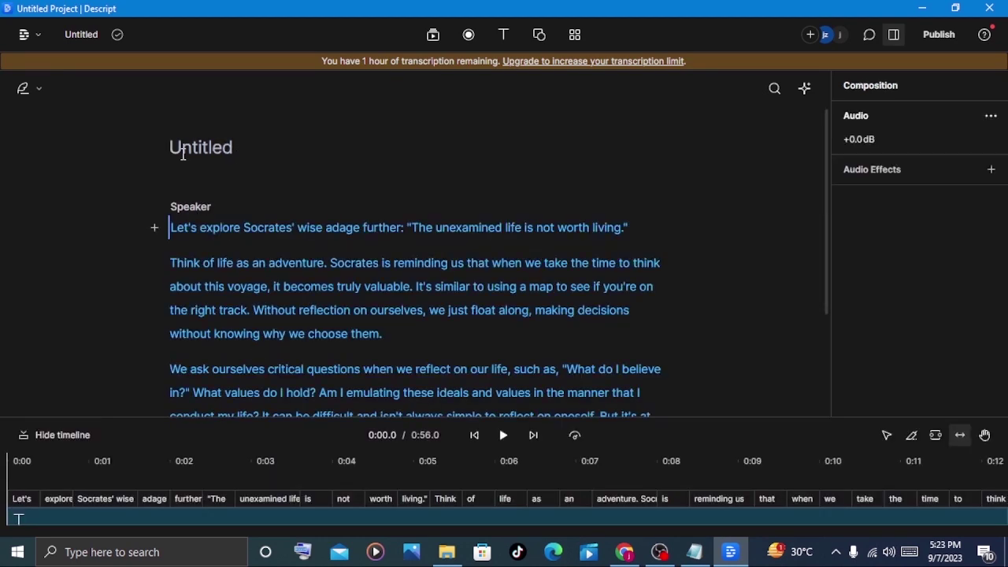
{"action": "left_click", "coordinate": [624, 552]}
{"action": "left_click", "coordinate": [408, 12]}
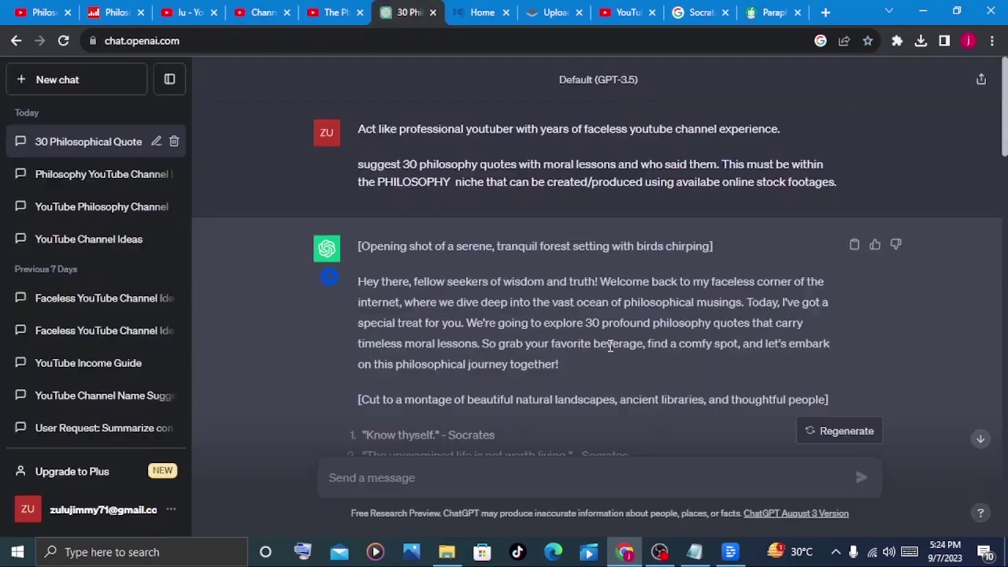
{"action": "scroll", "coordinate": [602, 347], "scroll_direction": "down", "scroll_amount": 3}
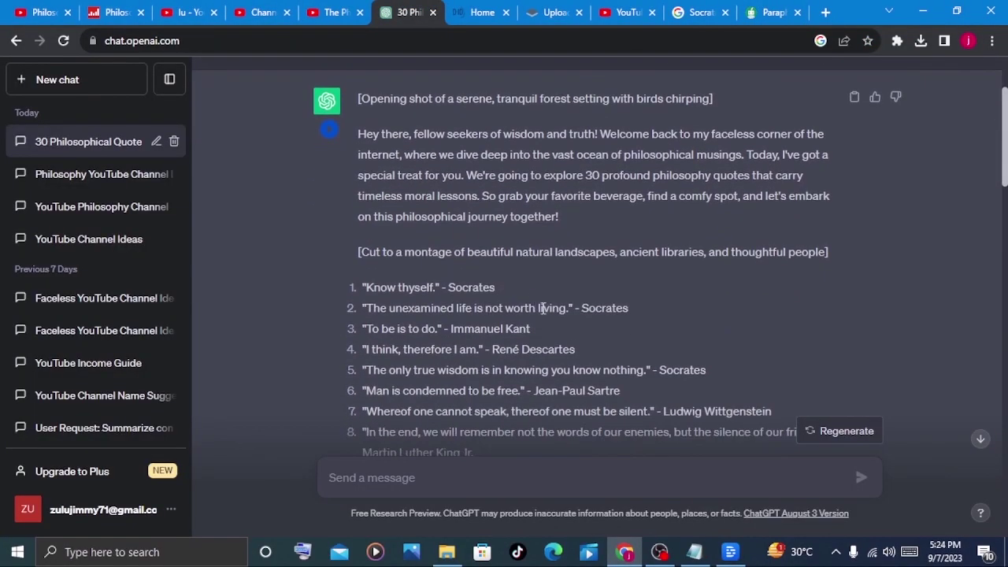
{"action": "left_click_drag", "start_coordinate": [567, 308], "coordinate": [388, 309]}
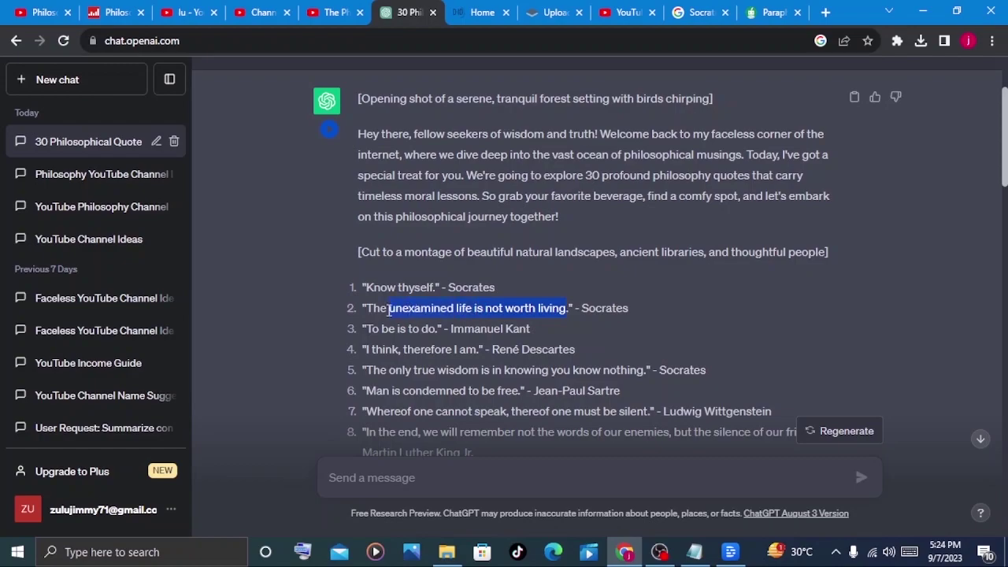
{"action": "key", "text": "alt+Tab"}
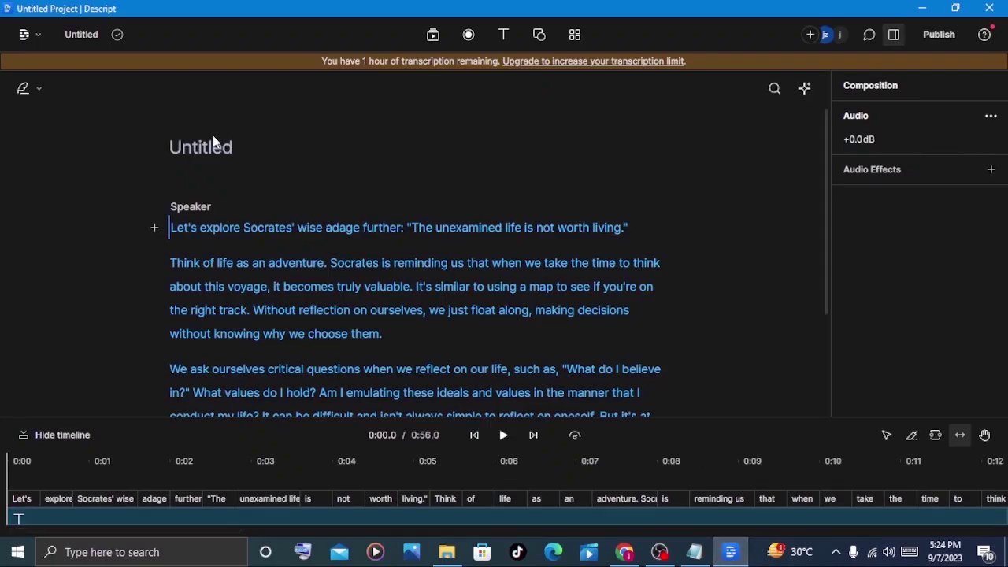
{"action": "key", "text": "ctrl+v"}
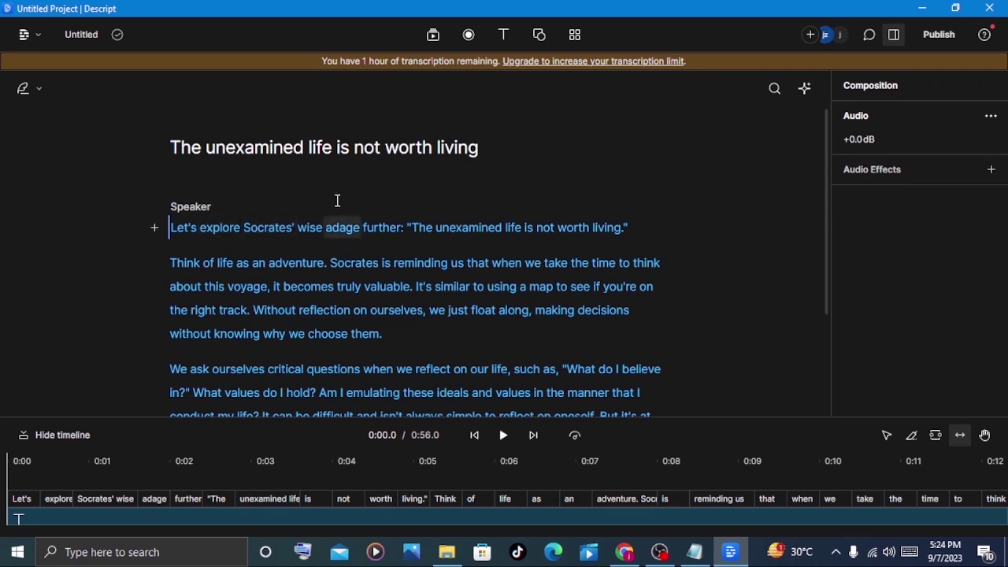
- Assign the stock voice Nicholas to the script's speaker label and choose its Neutral style
{"action": "left_click", "coordinate": [198, 215]}
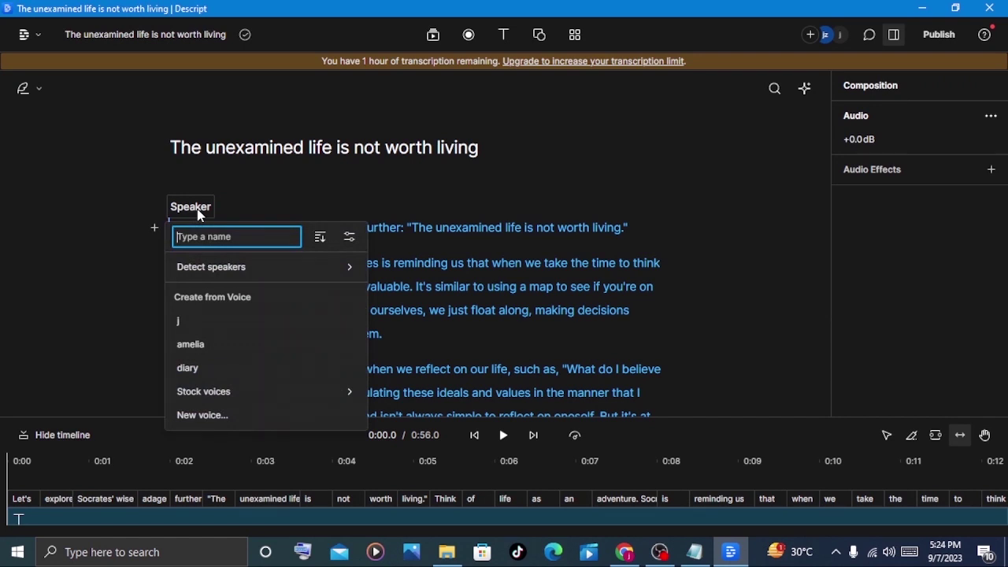
{"action": "mouse_move", "coordinate": [199, 398]}
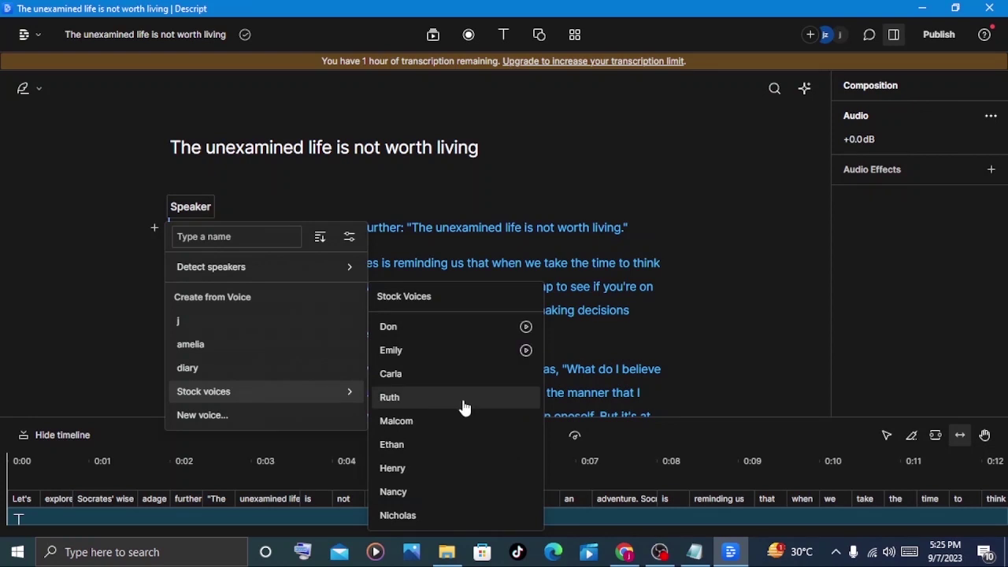
{"action": "left_click", "coordinate": [439, 522]}
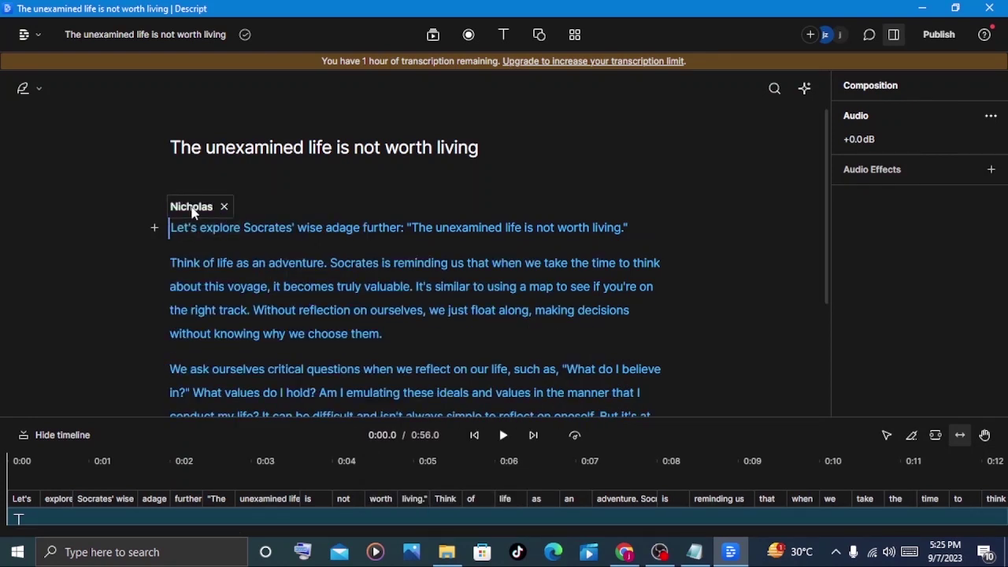
{"action": "left_click", "coordinate": [193, 209]}
{"action": "mouse_move", "coordinate": [349, 267]}
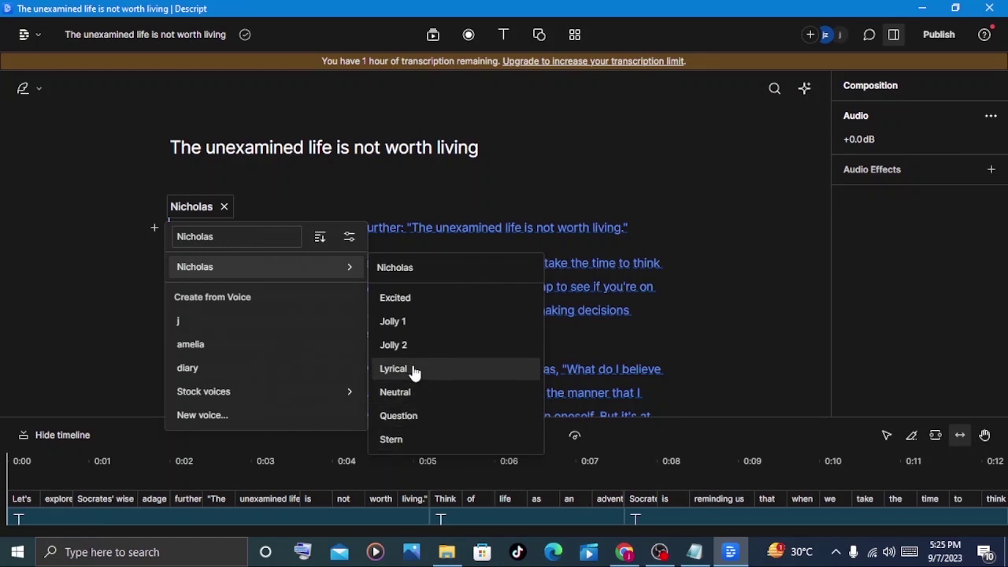
{"action": "left_click", "coordinate": [412, 394]}
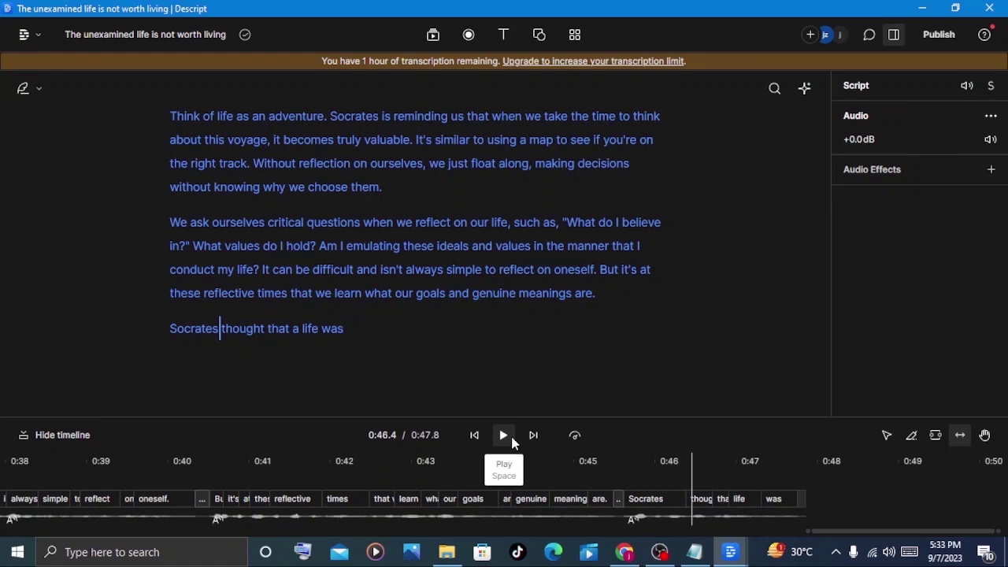
- Play back part of the generated voiceover and export the current composition as MP3 audio
{"action": "left_click", "coordinate": [510, 439]}
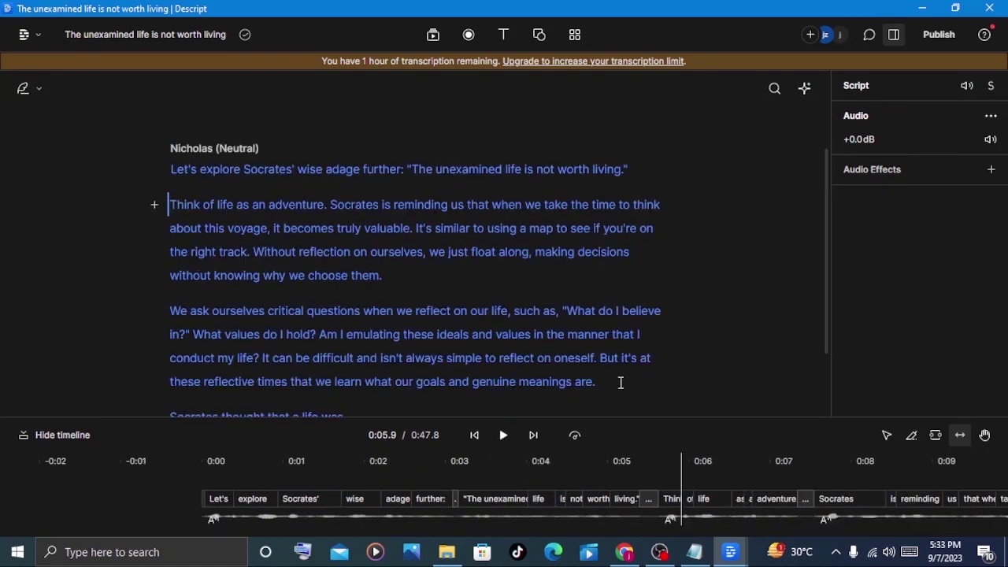
{"action": "left_click", "coordinate": [938, 35]}
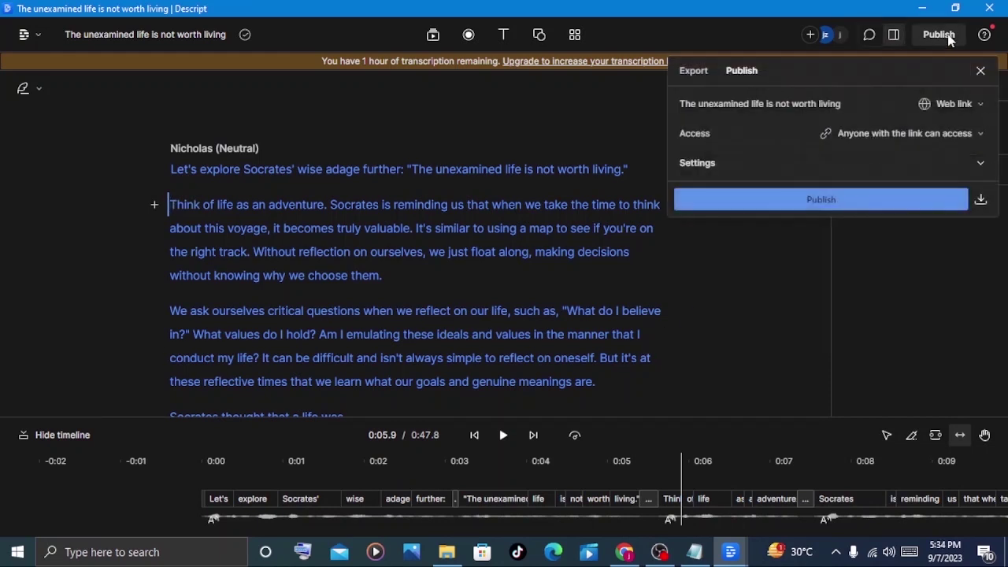
{"action": "left_click", "coordinate": [691, 71]}
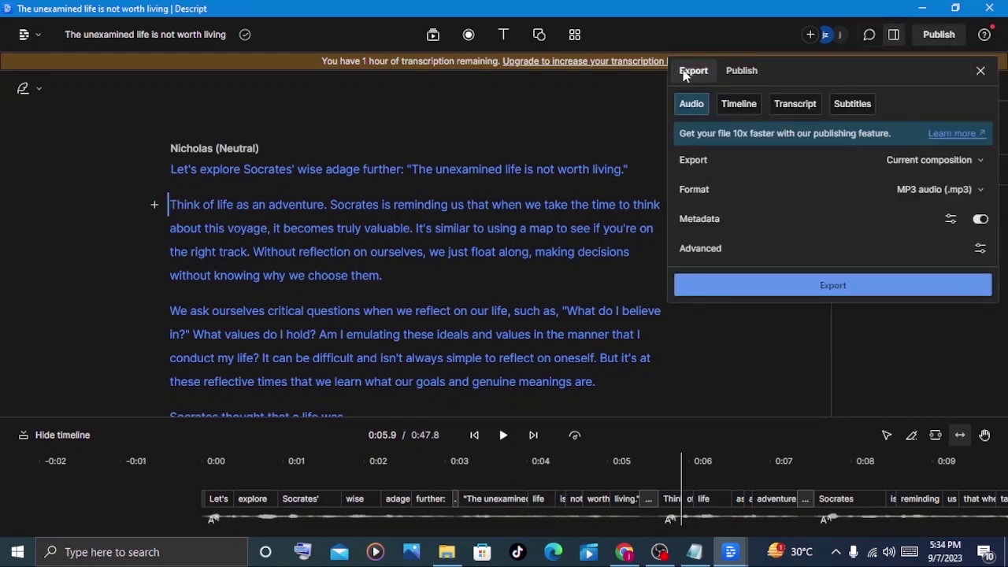
{"action": "left_click", "coordinate": [913, 195]}
{"action": "left_click", "coordinate": [890, 265]}
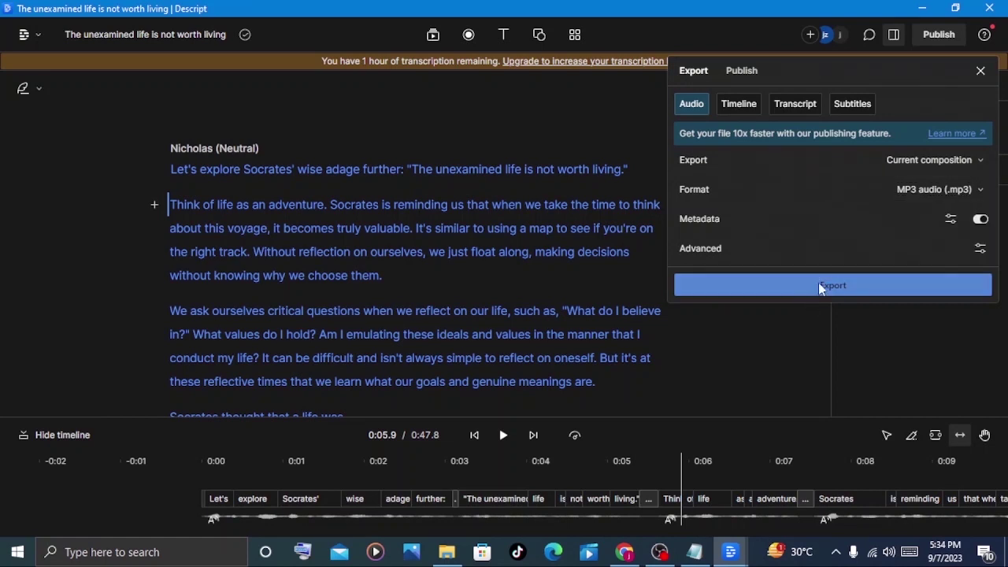
- Switch to Canva in the browser and create a new blank Video design
{"action": "key", "text": "alt+Tab"}
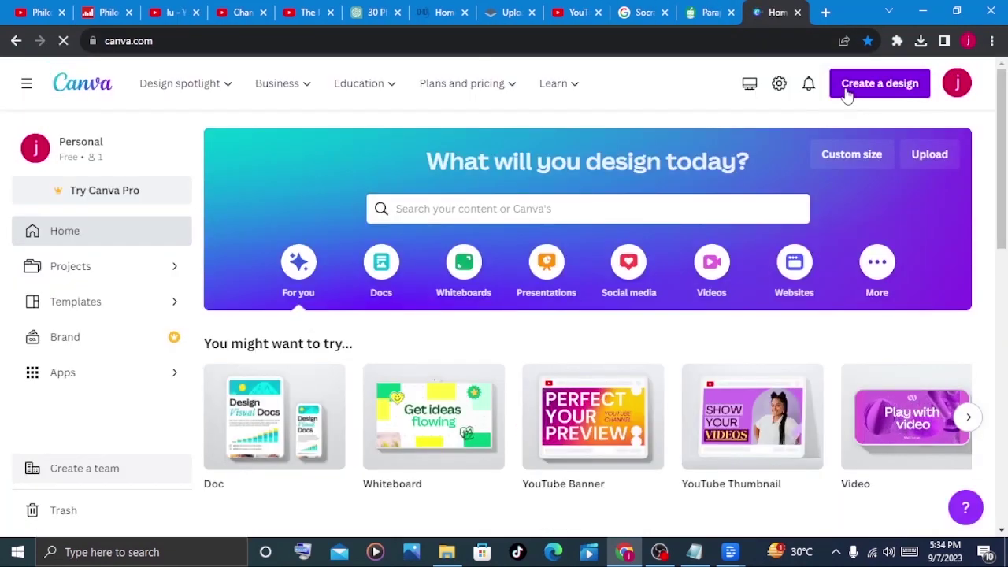
{"action": "left_click", "coordinate": [851, 87]}
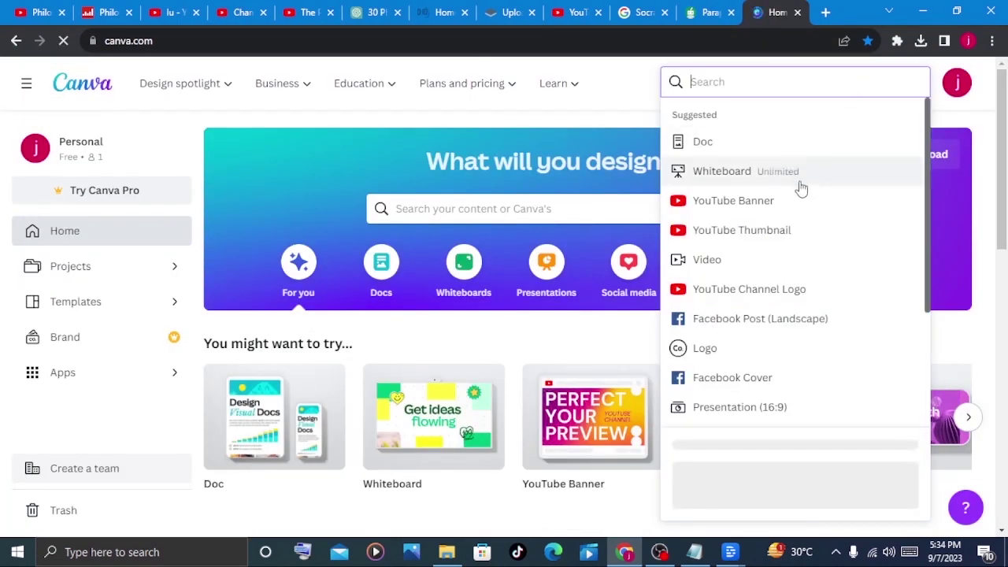
{"action": "left_click", "coordinate": [764, 266]}
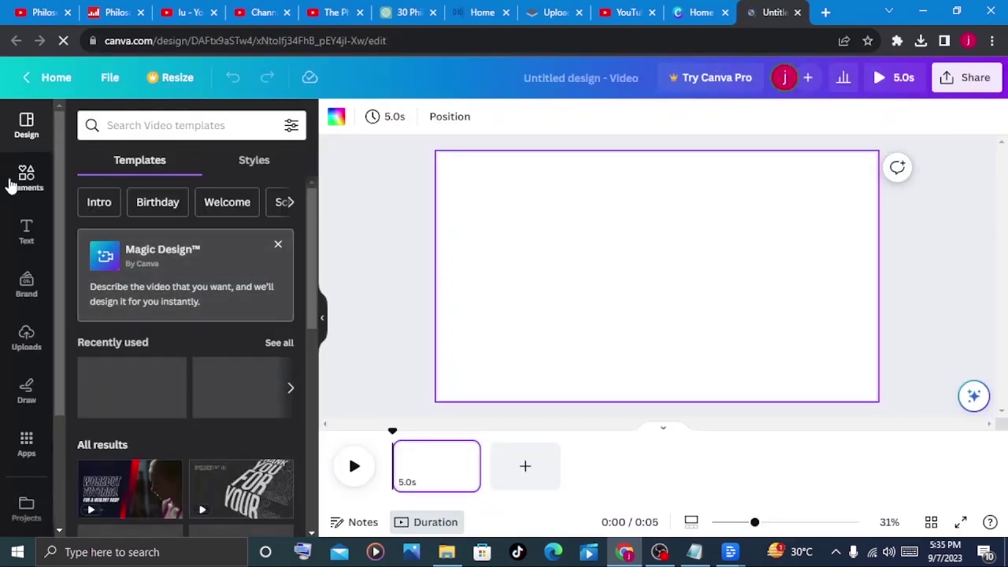
- Add the recently used photo of old books to the page and enlarge it to fill the whole canvas
{"action": "left_click", "coordinate": [14, 184]}
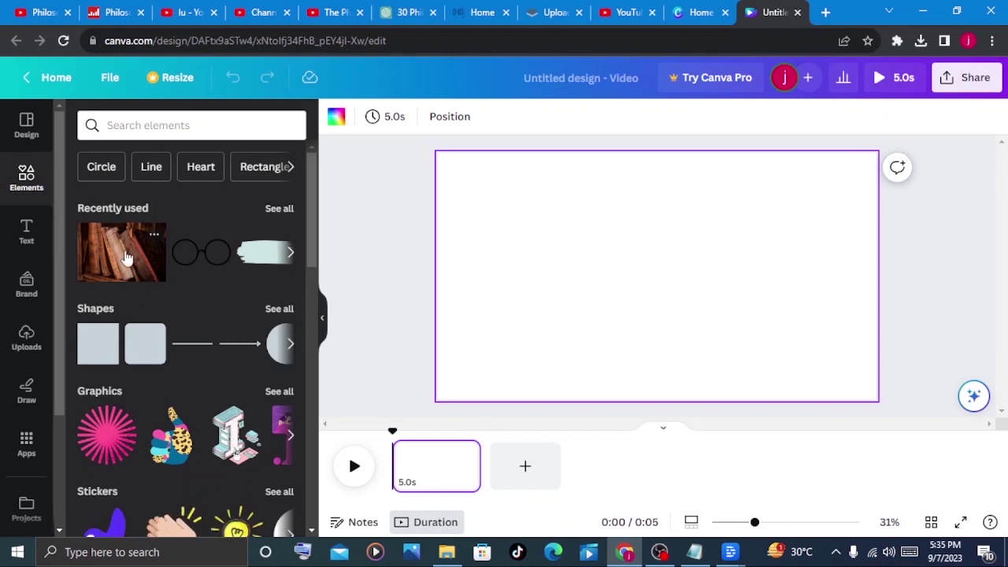
{"action": "left_click", "coordinate": [116, 254]}
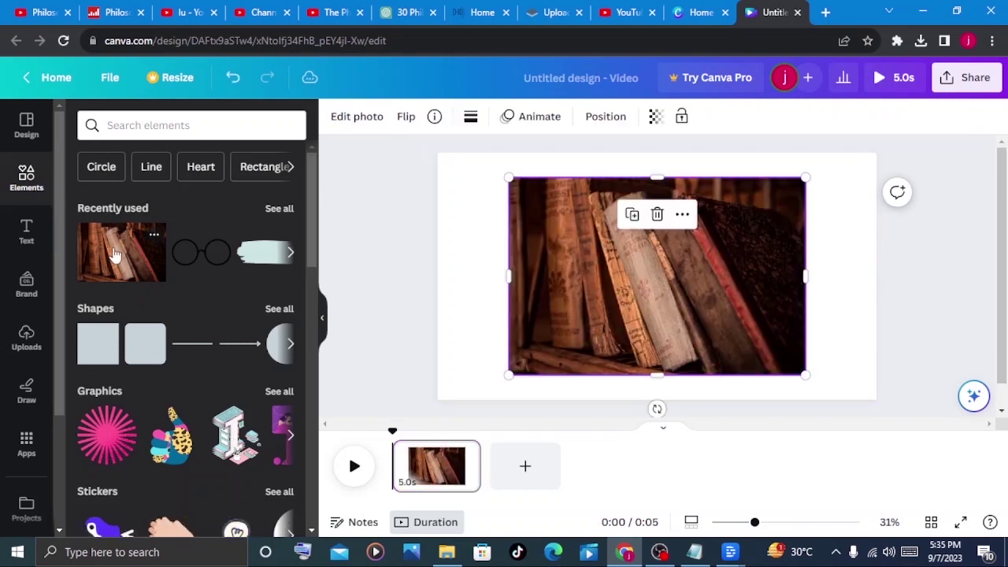
{"action": "left_click_drag", "start_coordinate": [116, 254], "coordinate": [669, 299]}
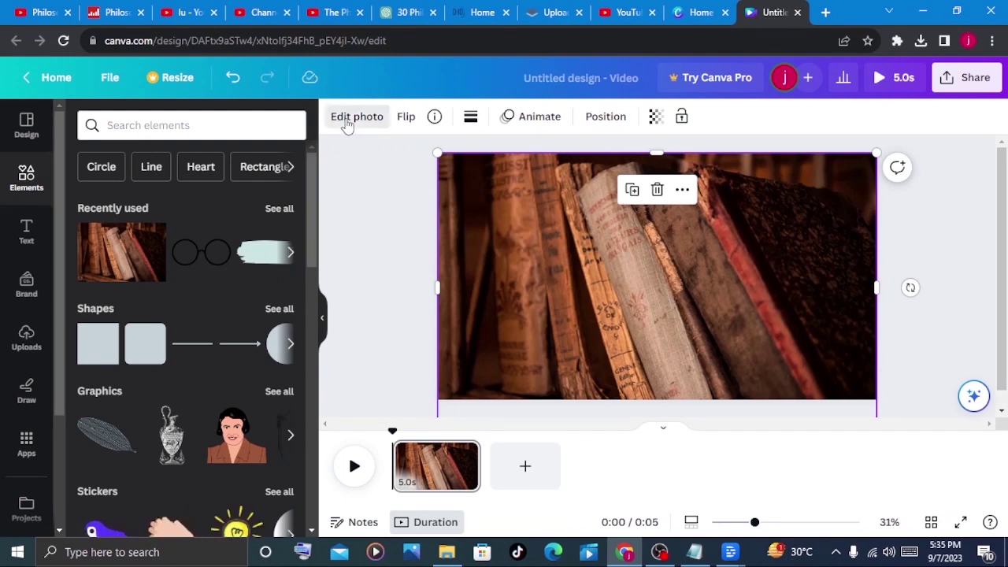
- Apply a blur effect to the old books photo
{"action": "left_click", "coordinate": [347, 124]}
{"action": "left_click", "coordinate": [260, 492]}
{"action": "left_click_drag", "start_coordinate": [118, 181], "coordinate": [140, 189]}
- Adjust the books photo to temperature 48, brightness -22 and contrast 56, and deselect it
{"action": "left_click", "coordinate": [190, 128]}
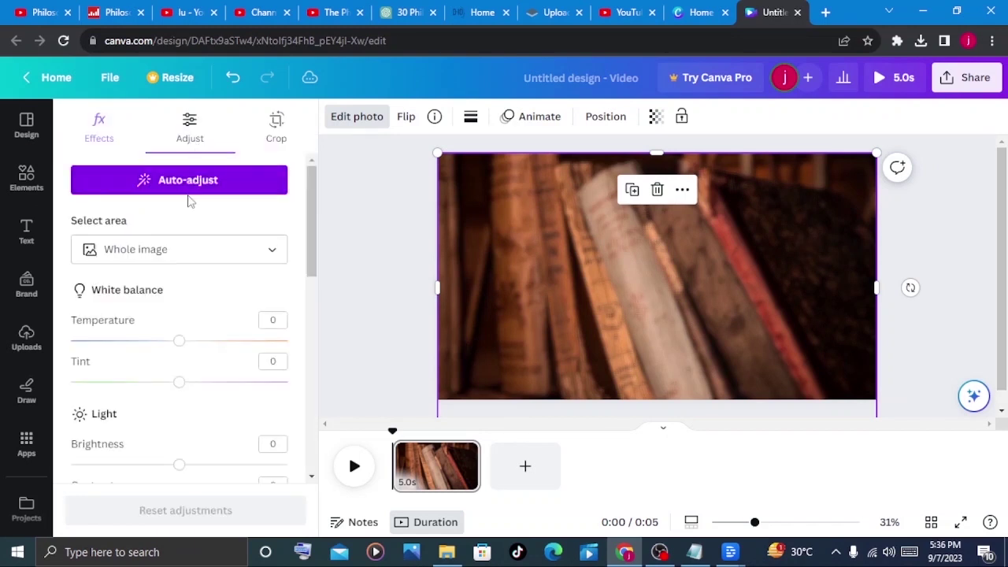
{"action": "left_click_drag", "start_coordinate": [171, 344], "coordinate": [234, 362]}
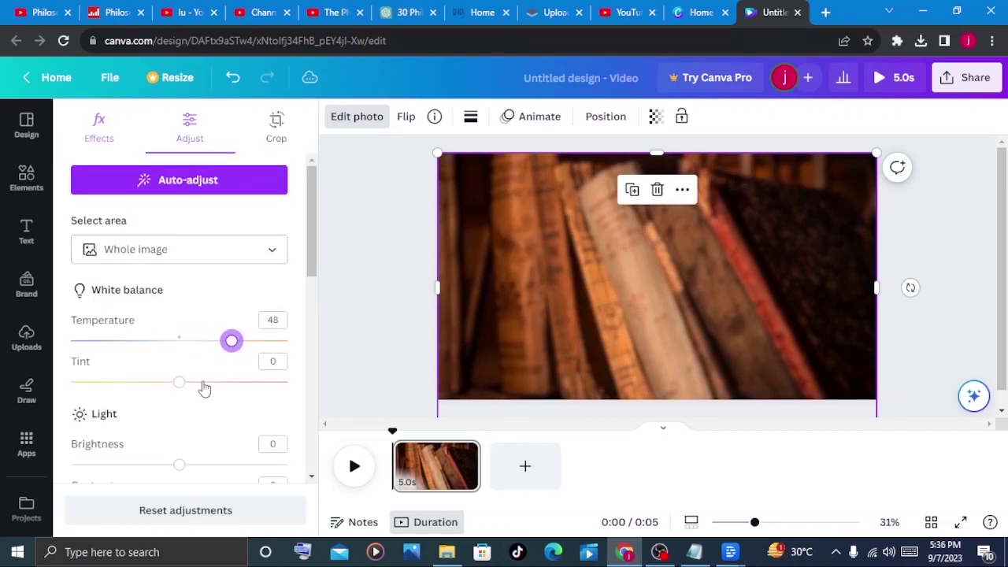
{"action": "left_click_drag", "start_coordinate": [180, 383], "coordinate": [197, 383]}
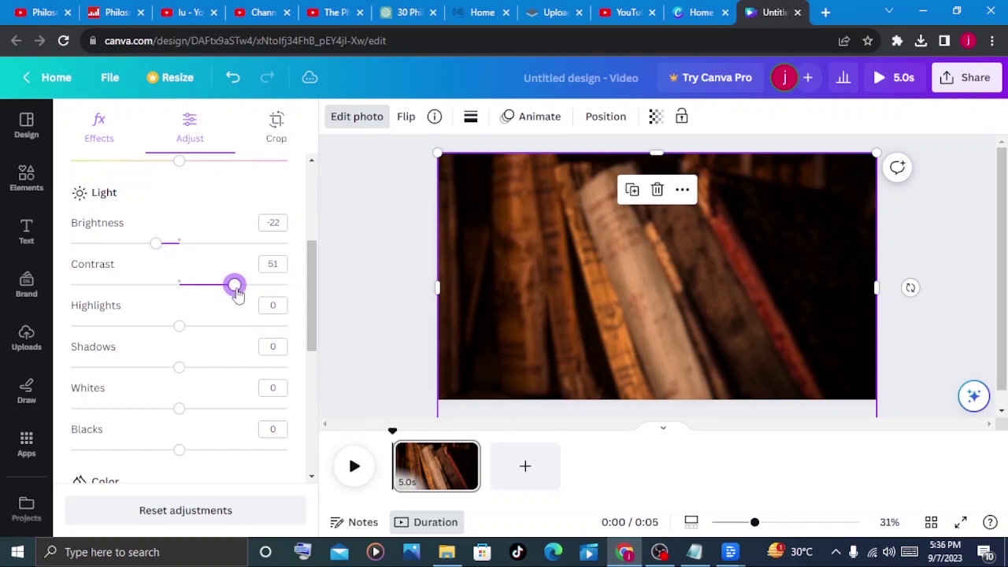
{"action": "left_click_drag", "start_coordinate": [233, 287], "coordinate": [241, 293]}
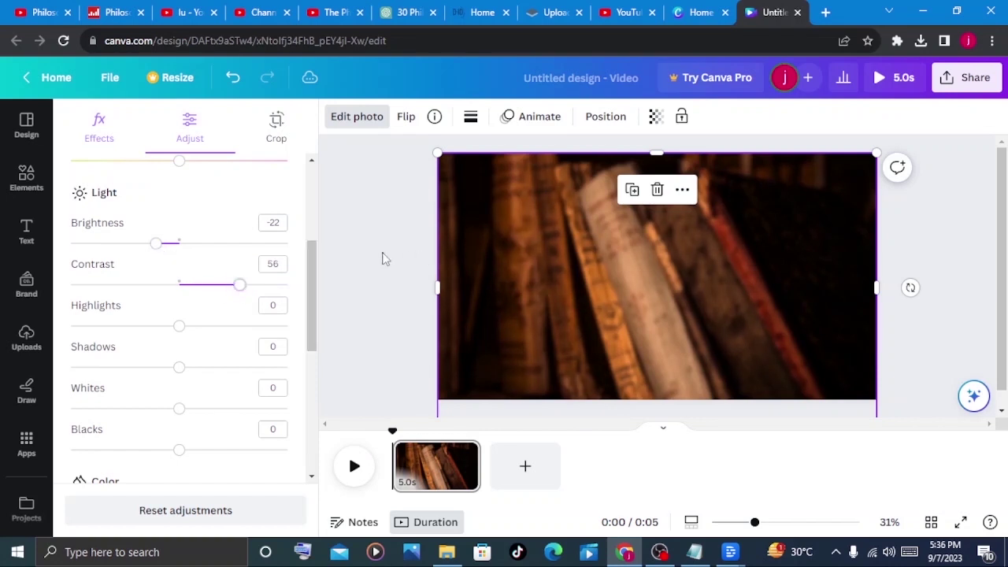
{"action": "key", "text": "Escape"}
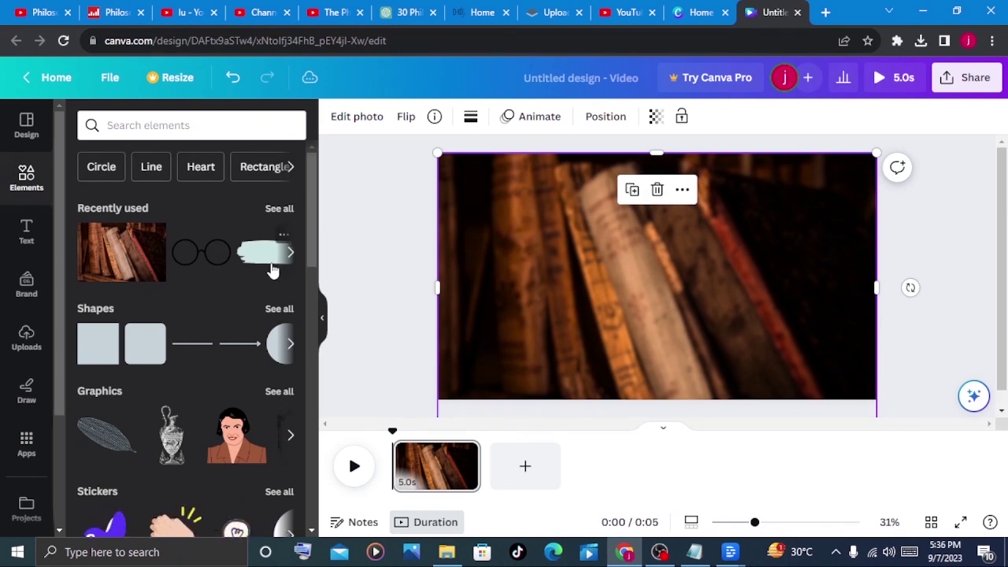
{"action": "left_click", "coordinate": [367, 262]}
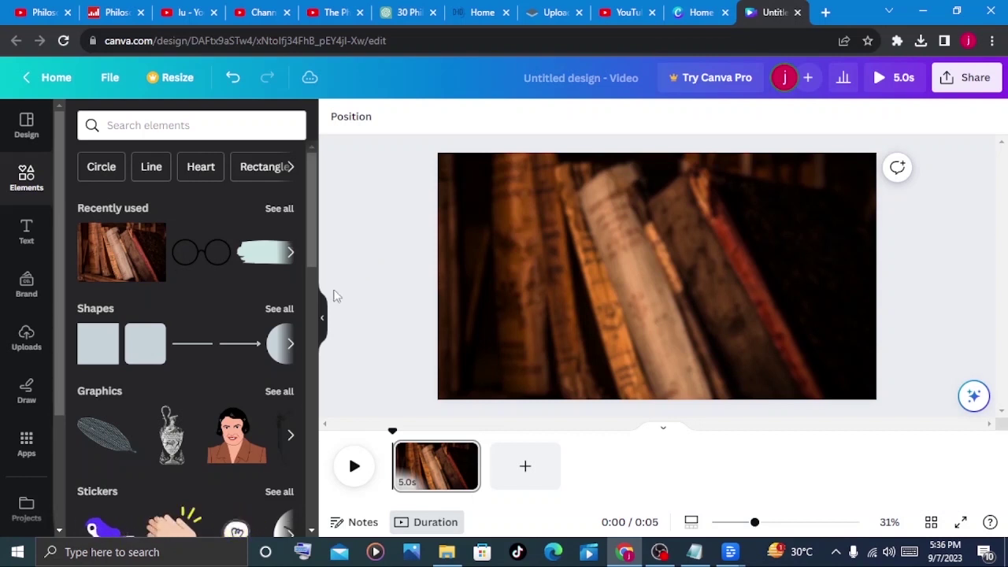
- Open the Text to Image app and enter the prompt "Socrates the philosopher" with the name capitalized
{"action": "left_click", "coordinate": [27, 445]}
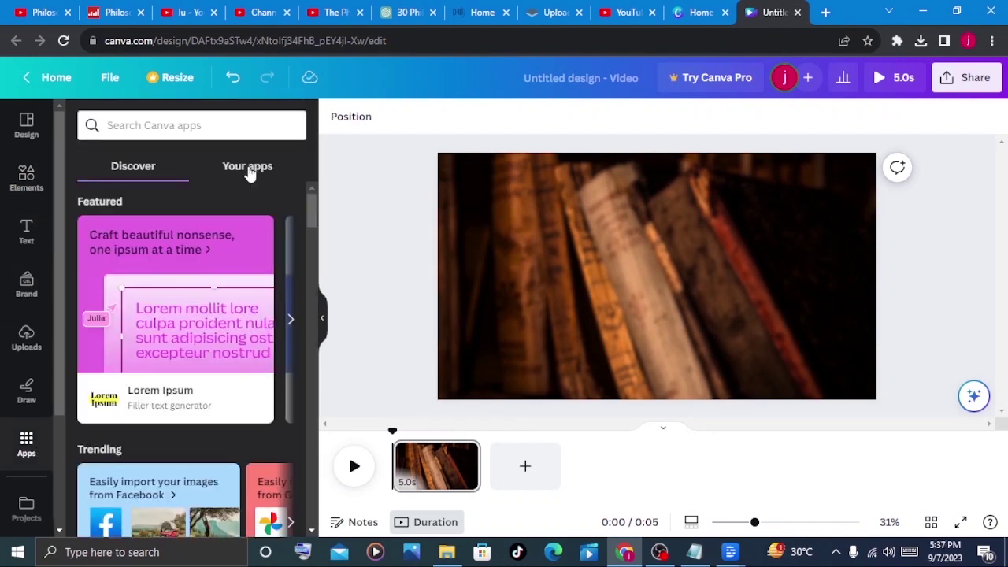
{"action": "left_click", "coordinate": [248, 167]}
{"action": "left_click", "coordinate": [101, 228]}
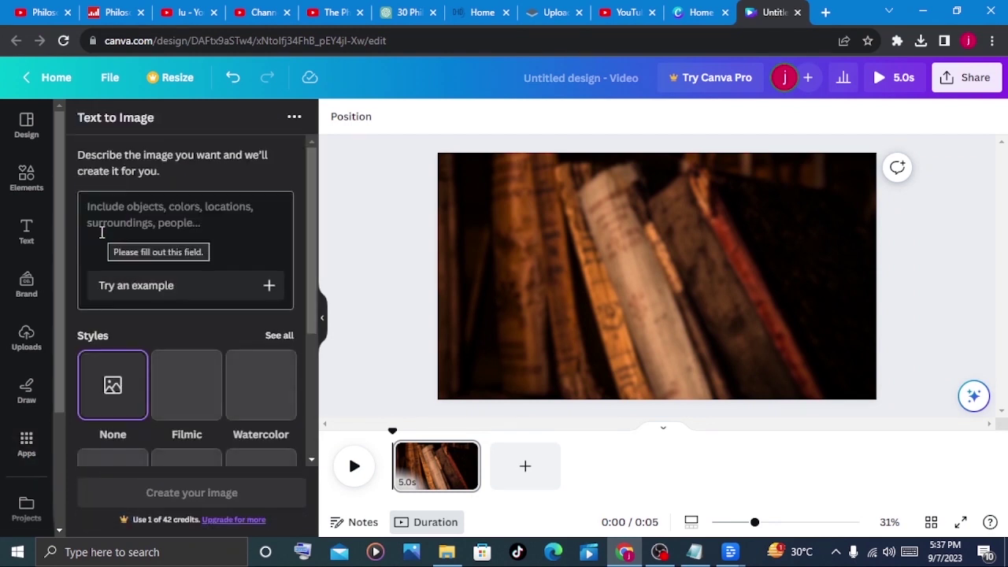
{"action": "left_click", "coordinate": [93, 210]}
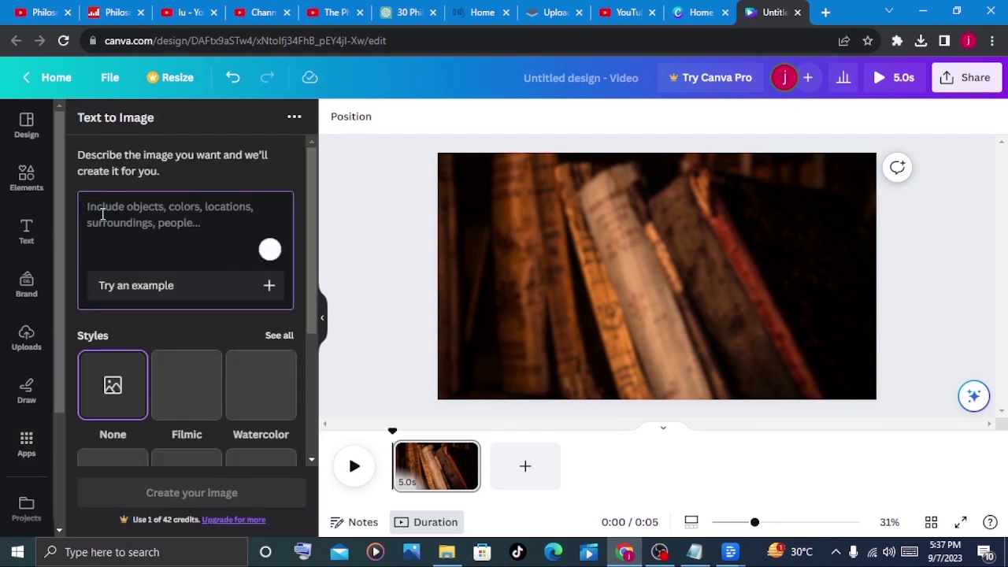
{"action": "right_click", "coordinate": [93, 210]}
{"action": "left_click", "coordinate": [112, 326]}
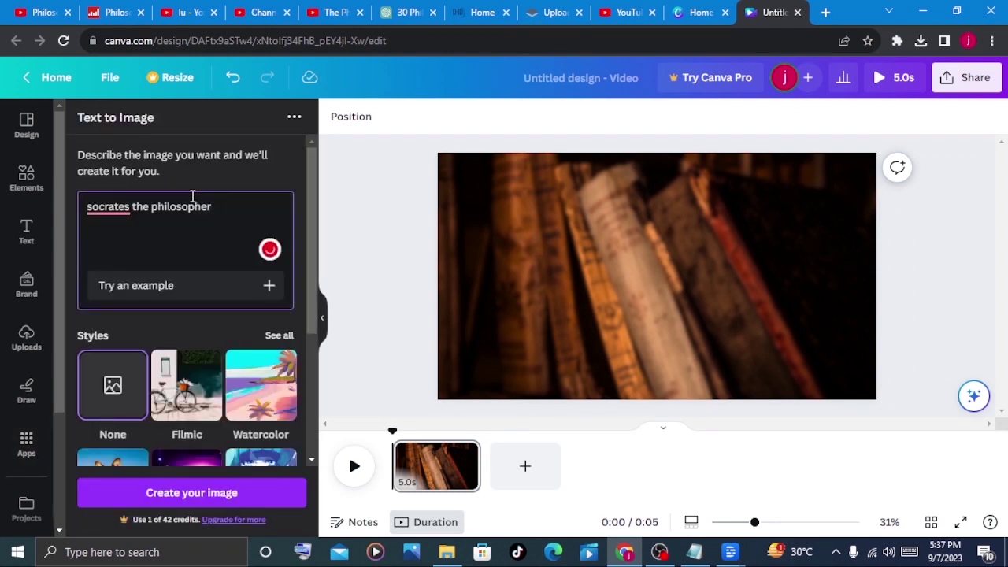
{"action": "left_click", "coordinate": [126, 206]}
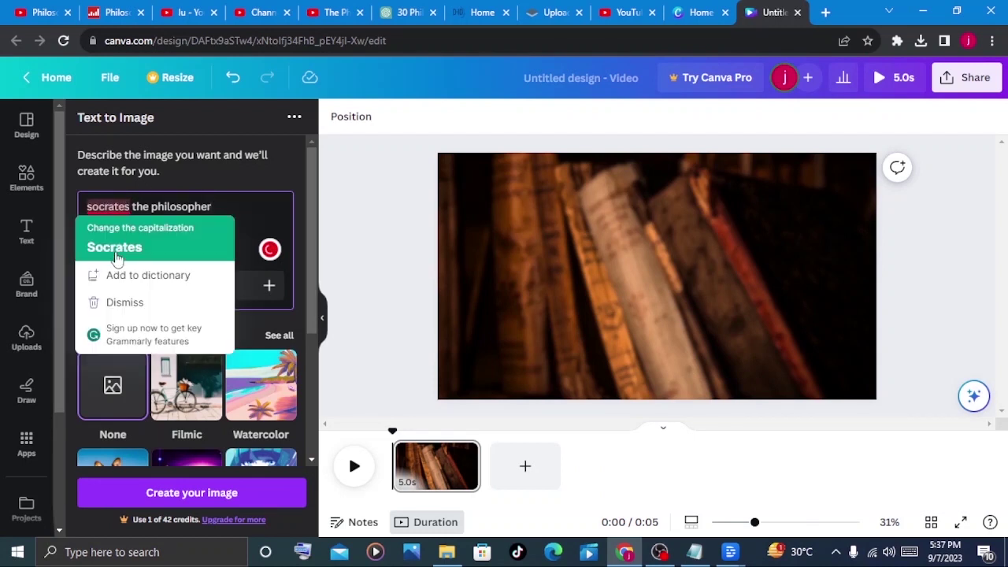
{"action": "left_click", "coordinate": [116, 248]}
- Generate images from the Socrates prompt in the Dreamy style
{"action": "scroll", "coordinate": [229, 205], "scroll_direction": "down", "scroll_amount": 2}
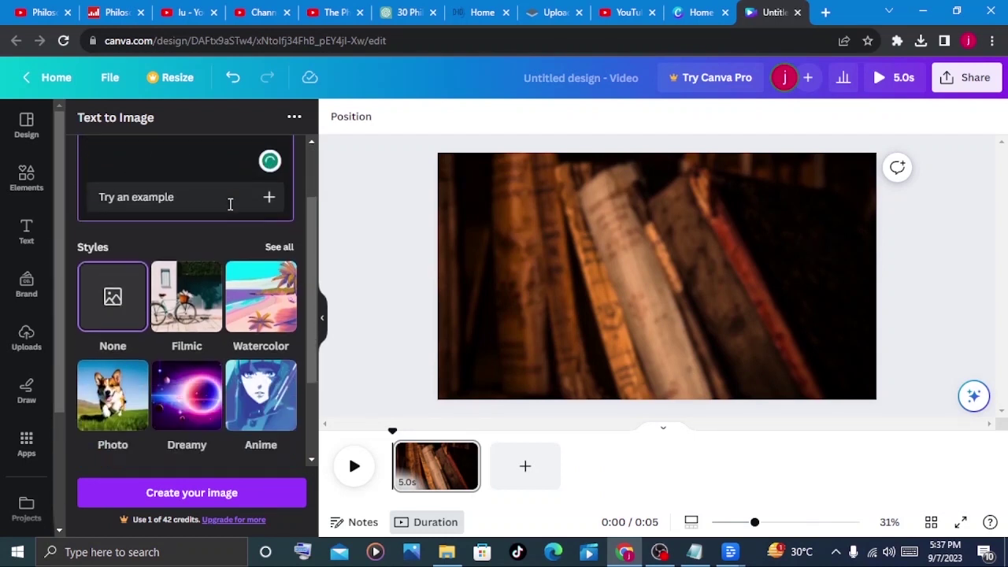
{"action": "left_click", "coordinate": [202, 360]}
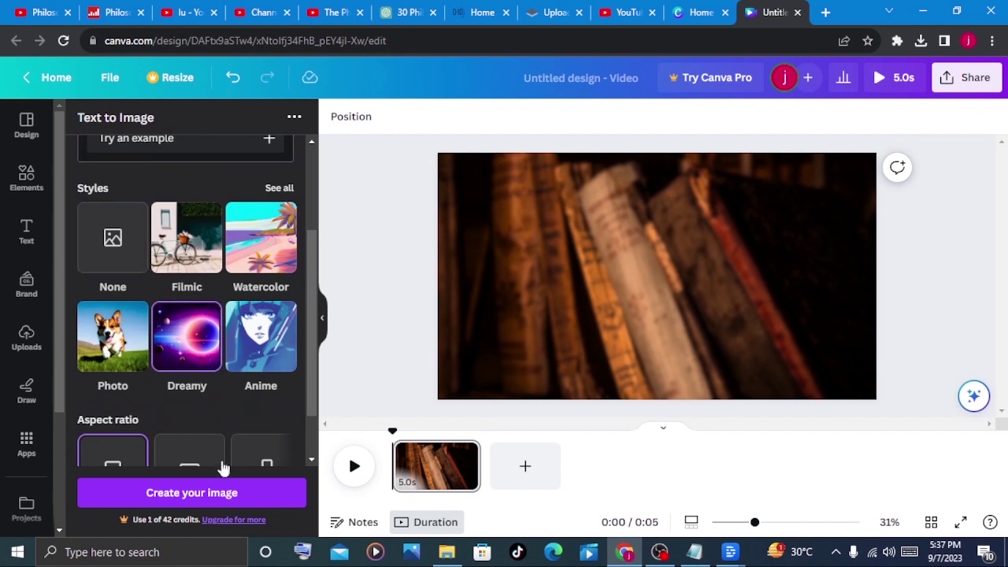
{"action": "left_click", "coordinate": [223, 494]}
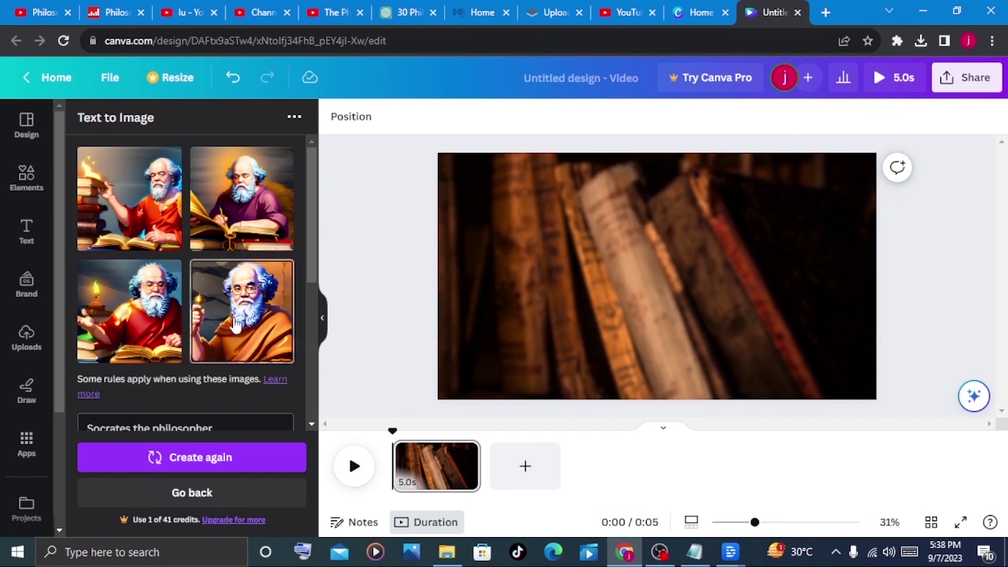
- Place the generated image of Socrates in an orange robe on the books page and download it from the uploads
{"action": "left_click_drag", "start_coordinate": [234, 327], "coordinate": [526, 331]}
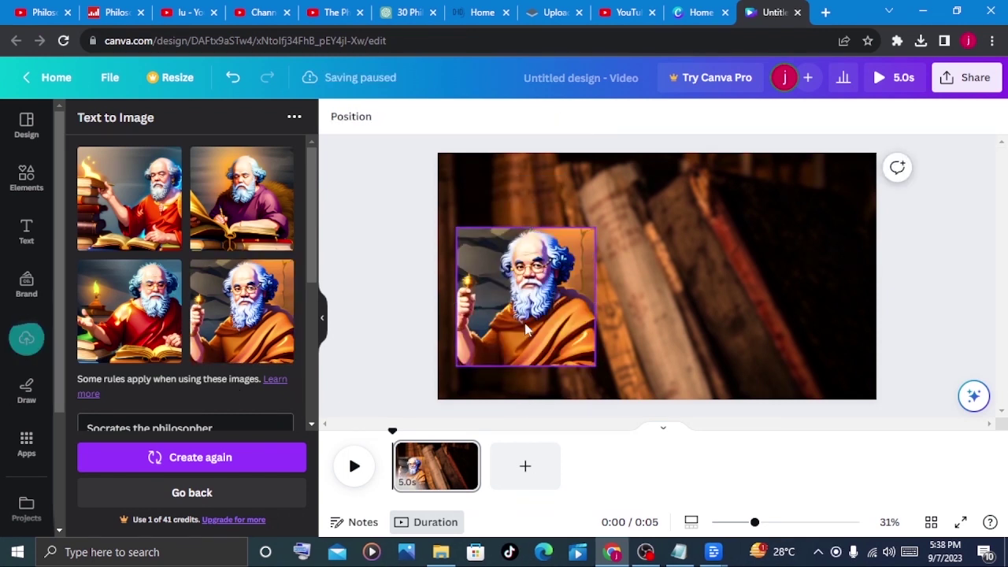
{"action": "left_click_drag", "start_coordinate": [591, 230], "coordinate": [612, 220]}
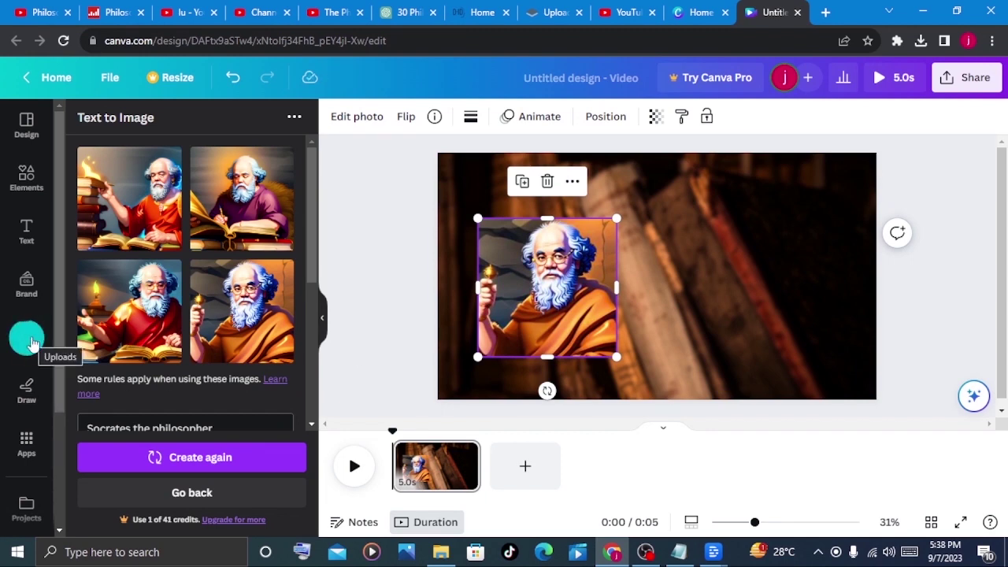
{"action": "left_click", "coordinate": [28, 347]}
{"action": "left_click", "coordinate": [125, 425]}
{"action": "left_click", "coordinate": [171, 381]}
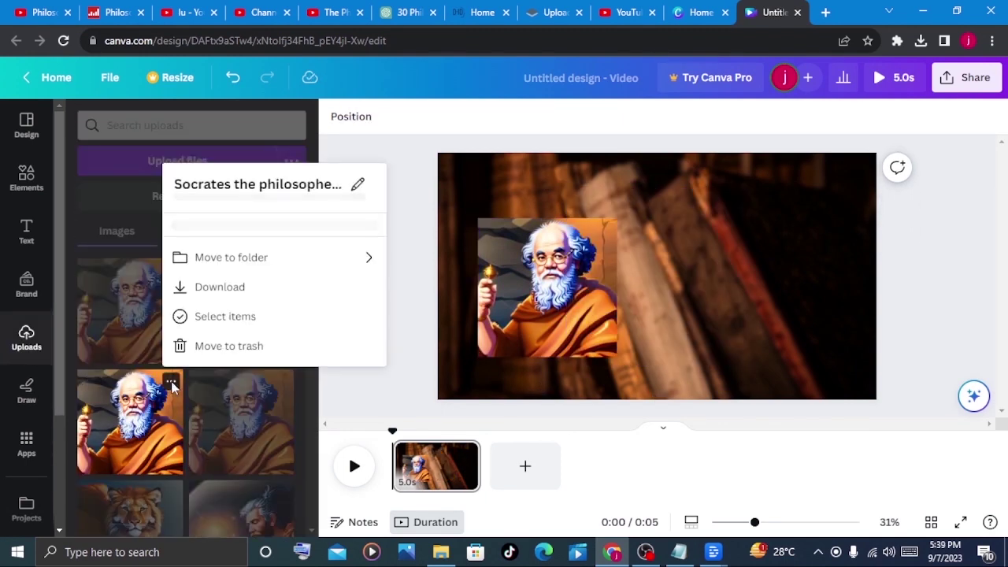
{"action": "left_click", "coordinate": [245, 288]}
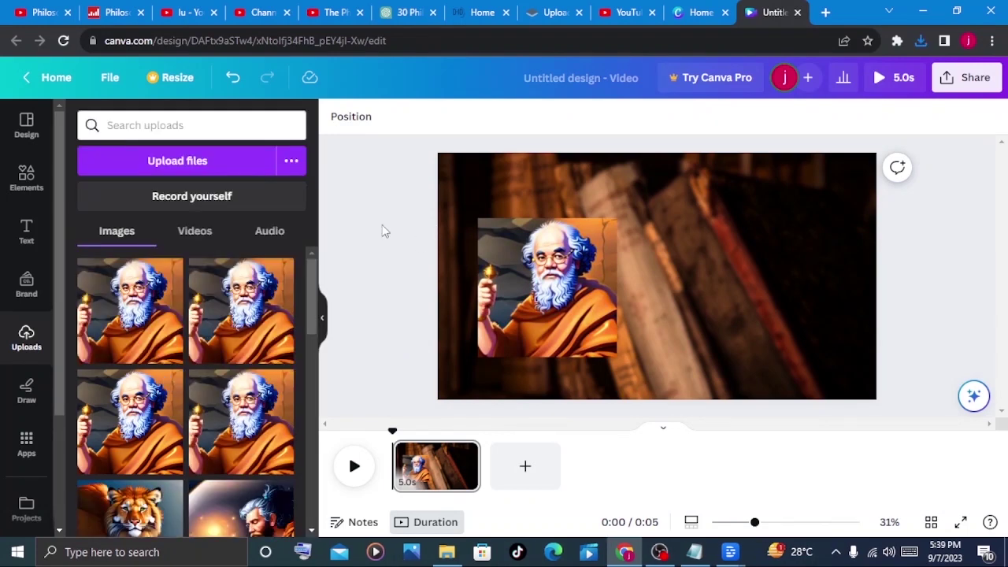
- Switch to remove.bg, remove the background from the downloaded Socrates image and download the 500 × 500 result
{"action": "left_click", "coordinate": [554, 14]}
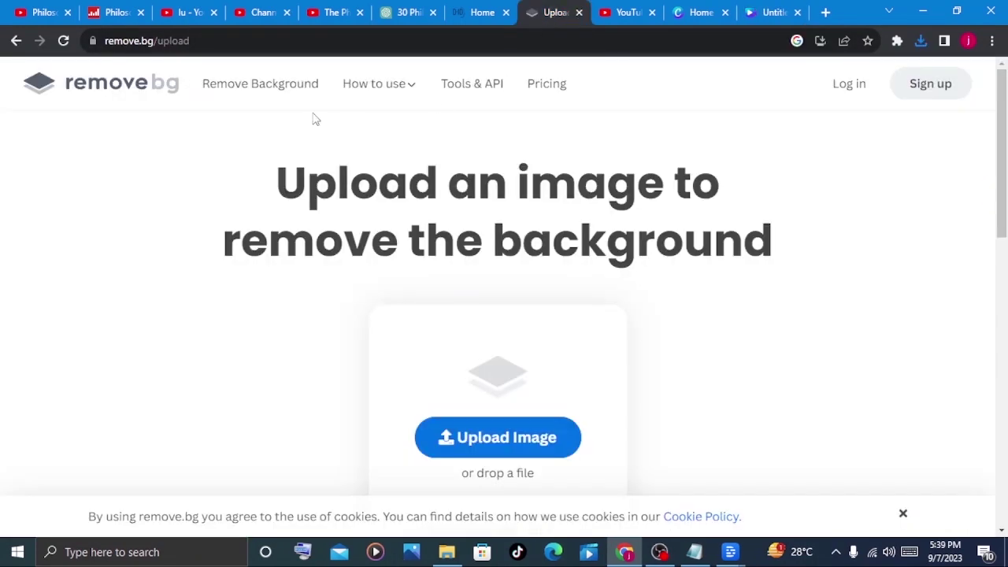
{"action": "left_click", "coordinate": [475, 452]}
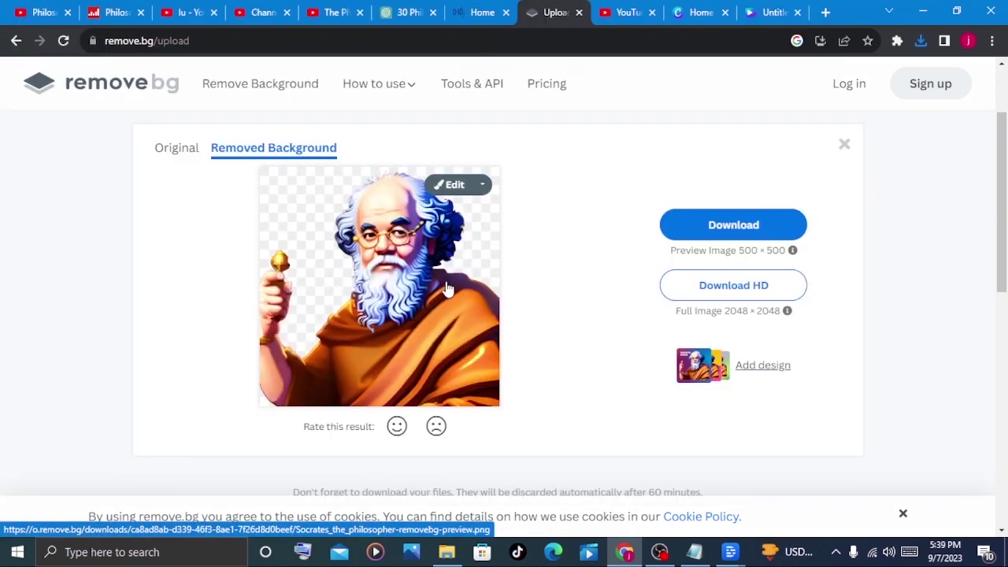
{"action": "left_click", "coordinate": [734, 232]}
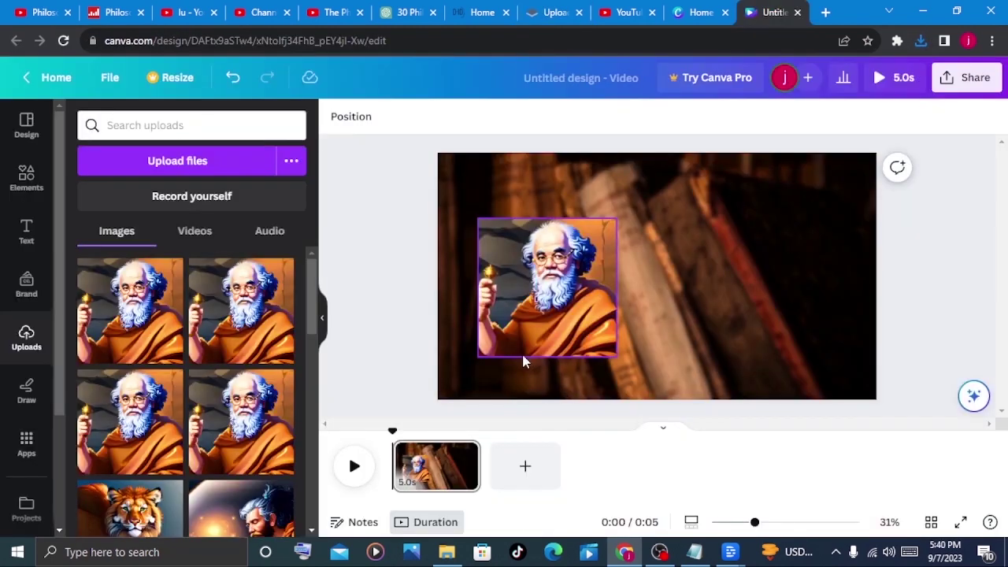
- Back in Canva, delete the original Socrates image from the page and upload the background-free version
{"action": "left_click", "coordinate": [543, 319]}
{"action": "left_click", "coordinate": [549, 181]}
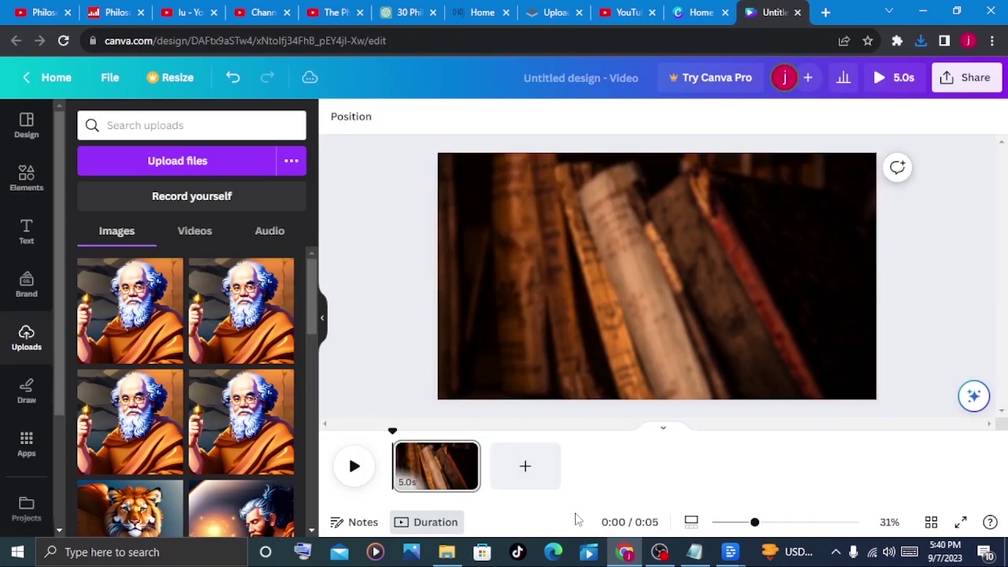
{"action": "left_click", "coordinate": [216, 167]}
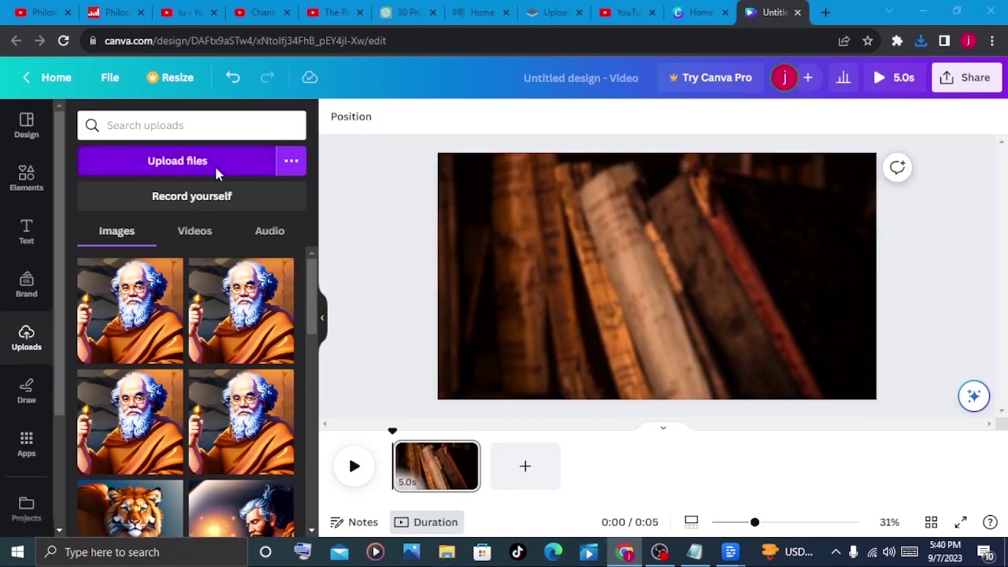
{"action": "left_click", "coordinate": [217, 167]}
{"action": "left_click", "coordinate": [705, 477]}
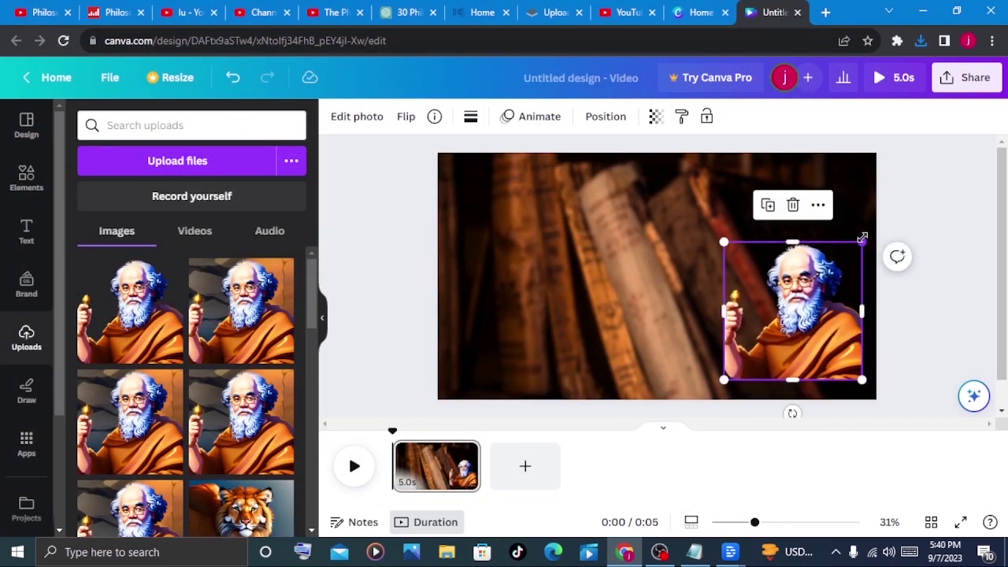
- Enlarge and mirror the cut-out Socrates on the left half of the page and add the bold white caption "-SOCRATES" beside his arm
{"action": "left_click_drag", "start_coordinate": [867, 233], "coordinate": [607, 304]}
{"action": "mouse_move", "coordinate": [752, 375]}
{"action": "left_mouse_down"}
{"action": "mouse_move", "coordinate": [778, 355]}
{"action": "mouse_move", "coordinate": [758, 378]}
{"action": "left_mouse_up"}
{"action": "left_click", "coordinate": [27, 233]}
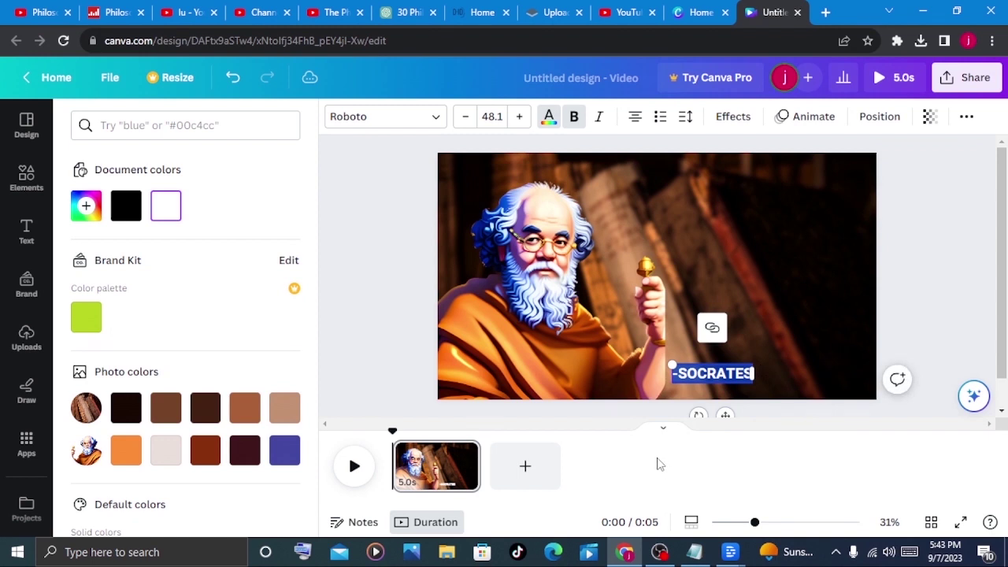
{"action": "left_click", "coordinate": [806, 334]}
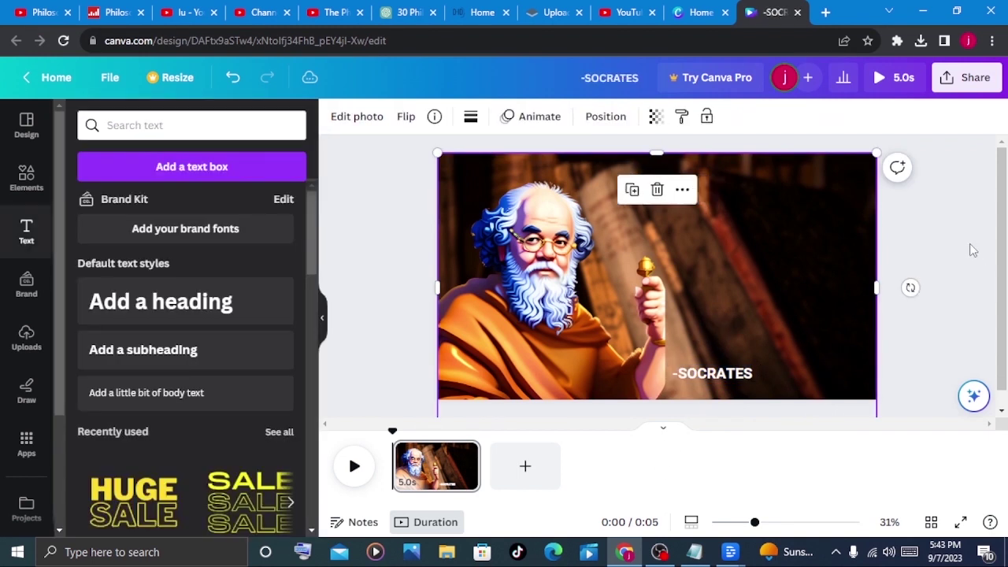
{"action": "left_click", "coordinate": [973, 250]}
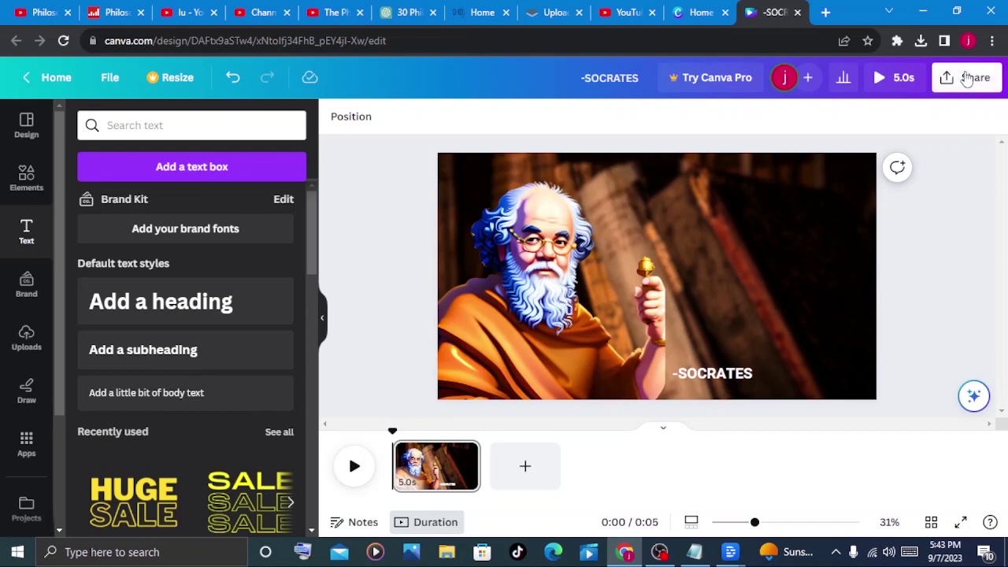
- Download the Socrates design as a PNG
{"action": "left_click", "coordinate": [967, 79]}
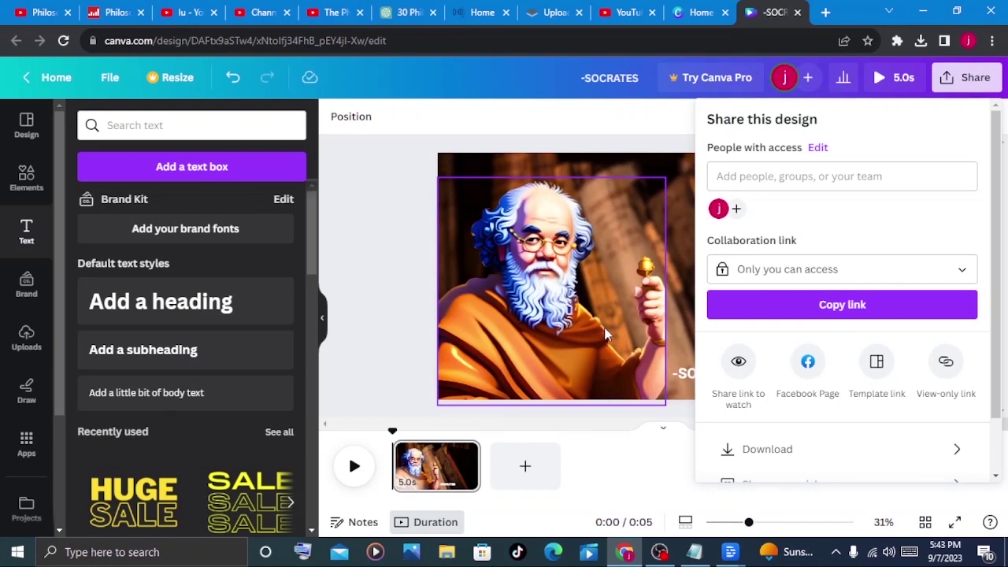
{"action": "left_click", "coordinate": [843, 459]}
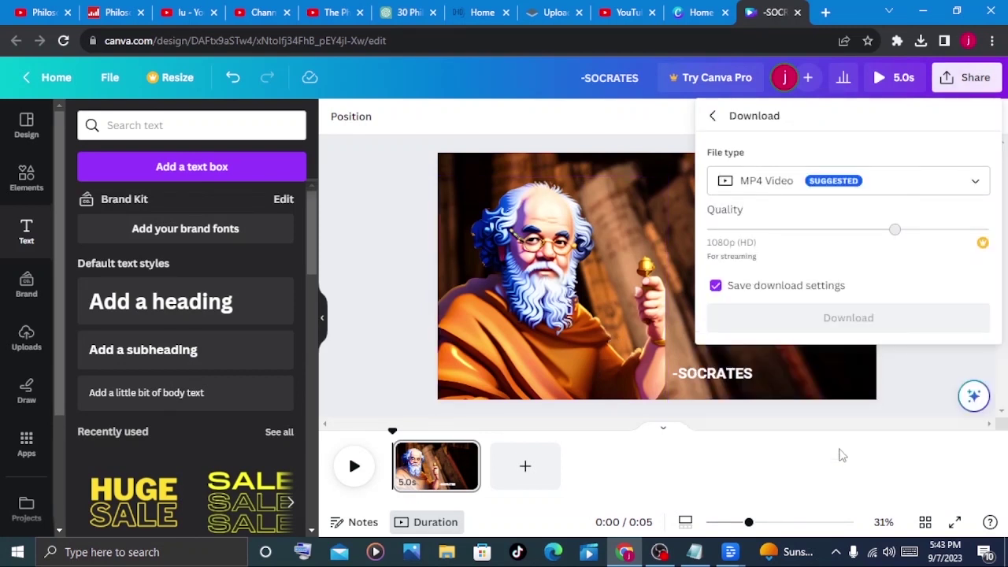
{"action": "left_click", "coordinate": [845, 181]}
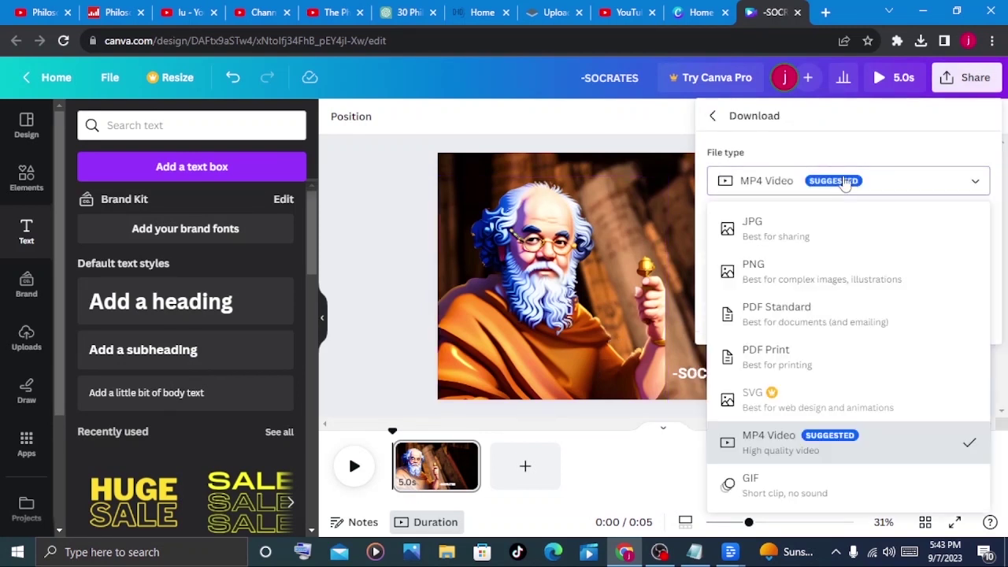
{"action": "left_click", "coordinate": [765, 272]}
{"action": "left_click", "coordinate": [849, 360]}
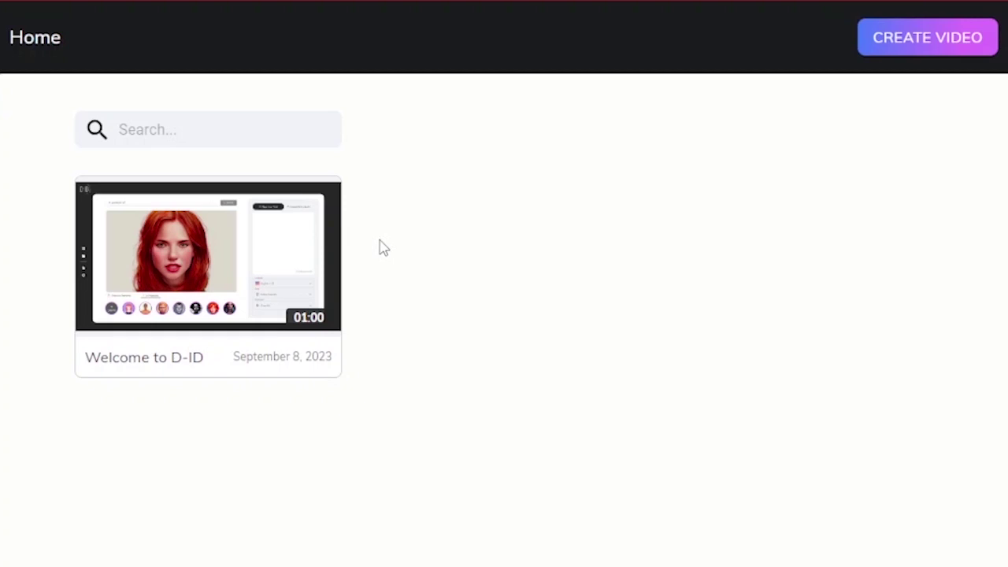
- Switch to D-ID, start a new video and add the downloaded Socrates design image as the presenter
{"action": "left_click", "coordinate": [950, 51]}
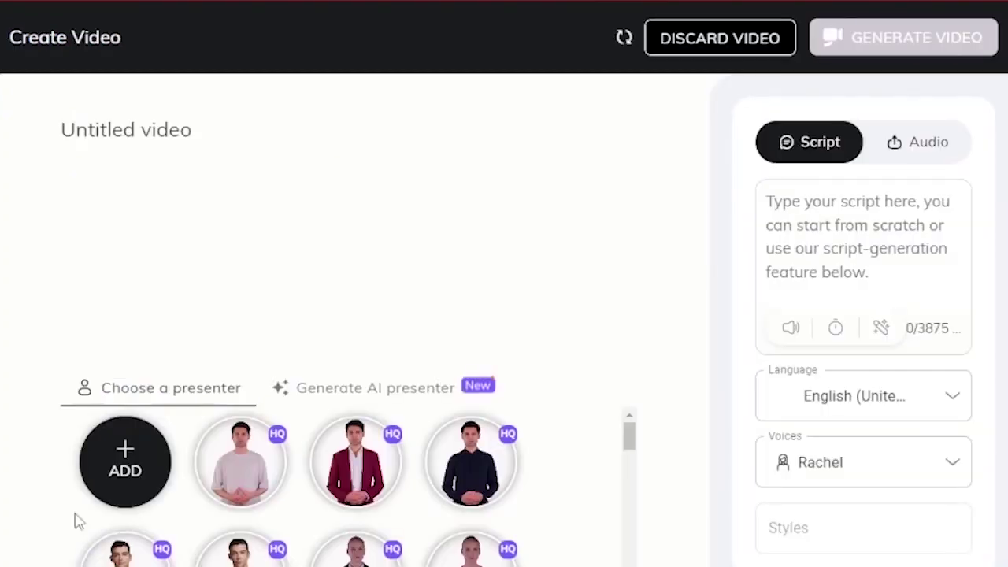
{"action": "mouse_move", "coordinate": [116, 512]}
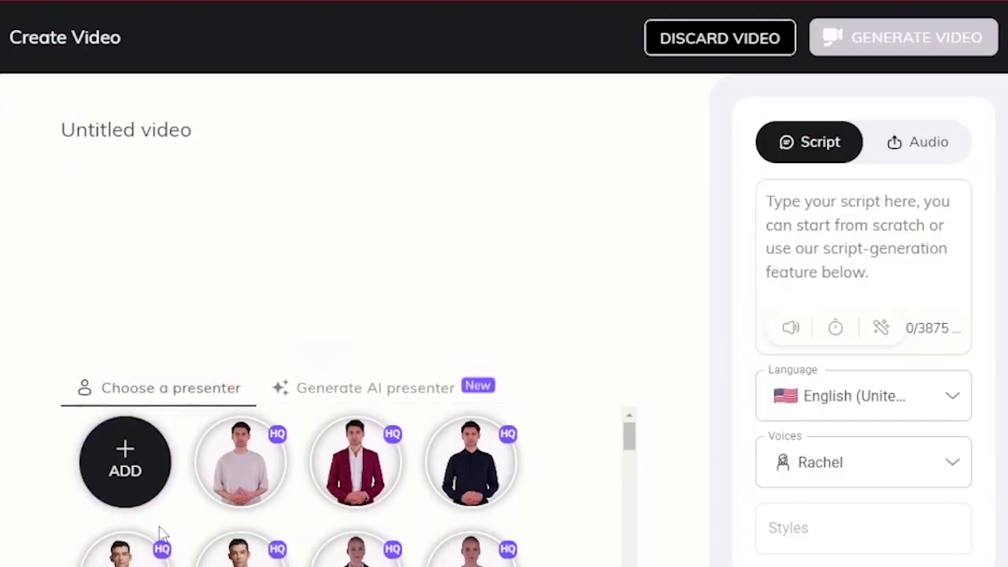
{"action": "left_click", "coordinate": [134, 471]}
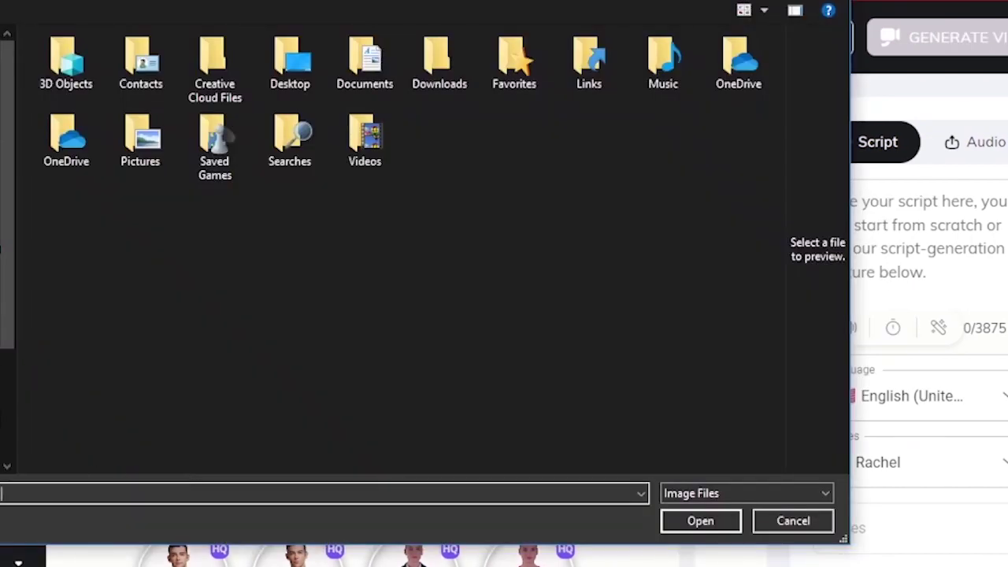
{"action": "left_click", "coordinate": [3, 353]}
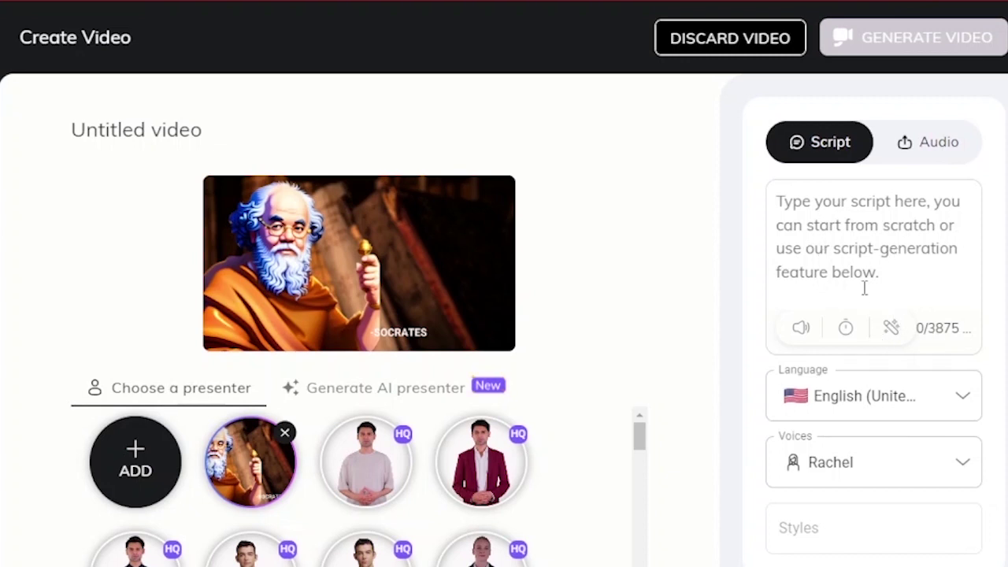
- Upload the audio file "The unexamined life is not worth living" as the presenter's voice and generate the video
{"action": "left_click", "coordinate": [931, 150]}
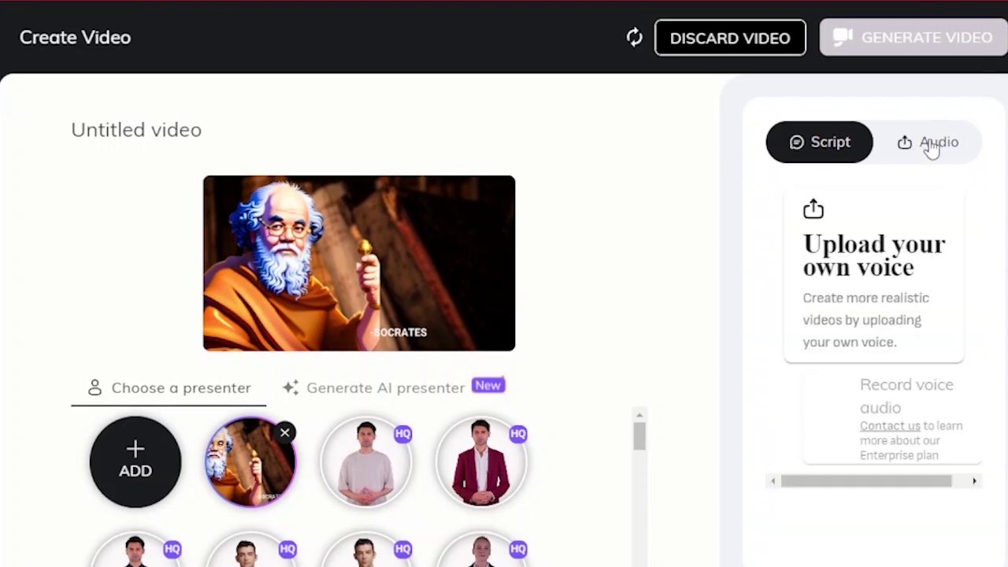
{"action": "left_click", "coordinate": [876, 285]}
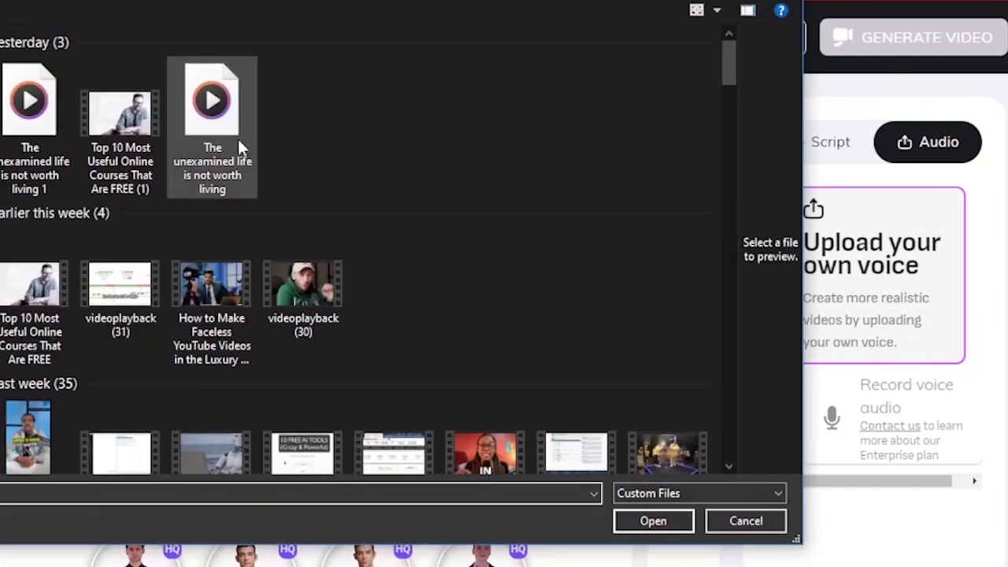
{"action": "double_click", "coordinate": [233, 132]}
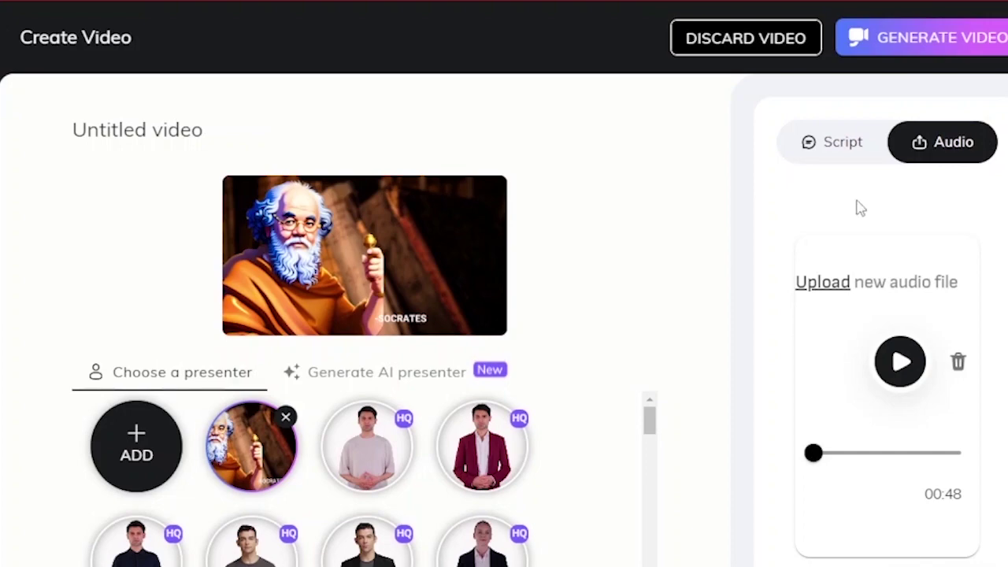
{"action": "left_click", "coordinate": [922, 44]}
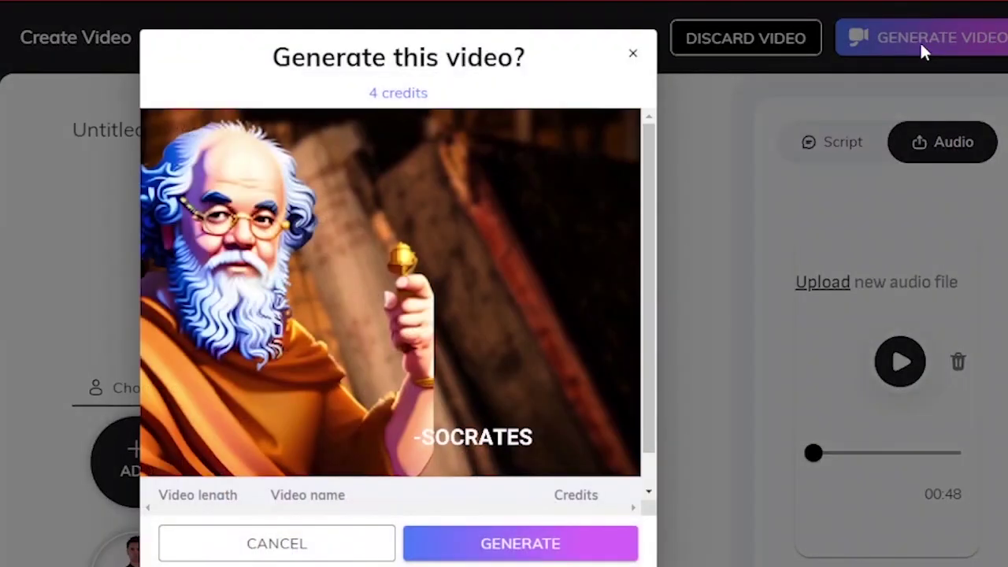
{"action": "left_click", "coordinate": [491, 546]}
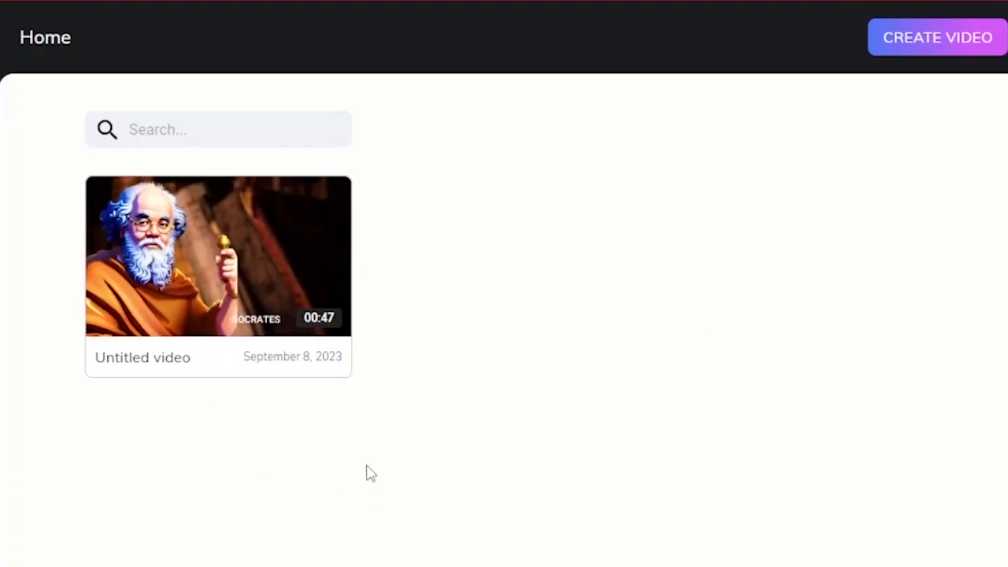
- Preview the first seconds of the generated talking Socrates video and download it
{"action": "mouse_move", "coordinate": [218, 274]}
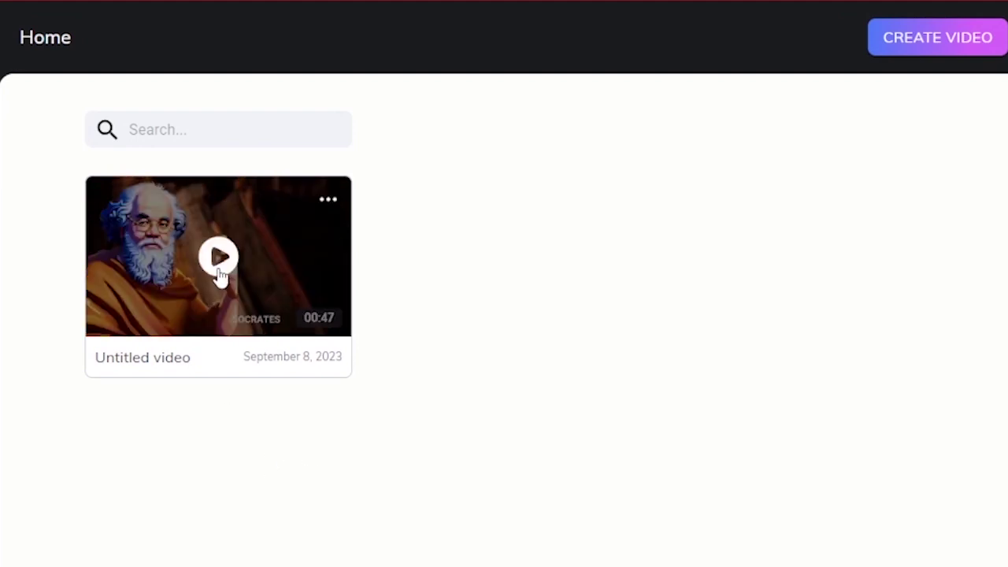
{"action": "left_click", "coordinate": [219, 270]}
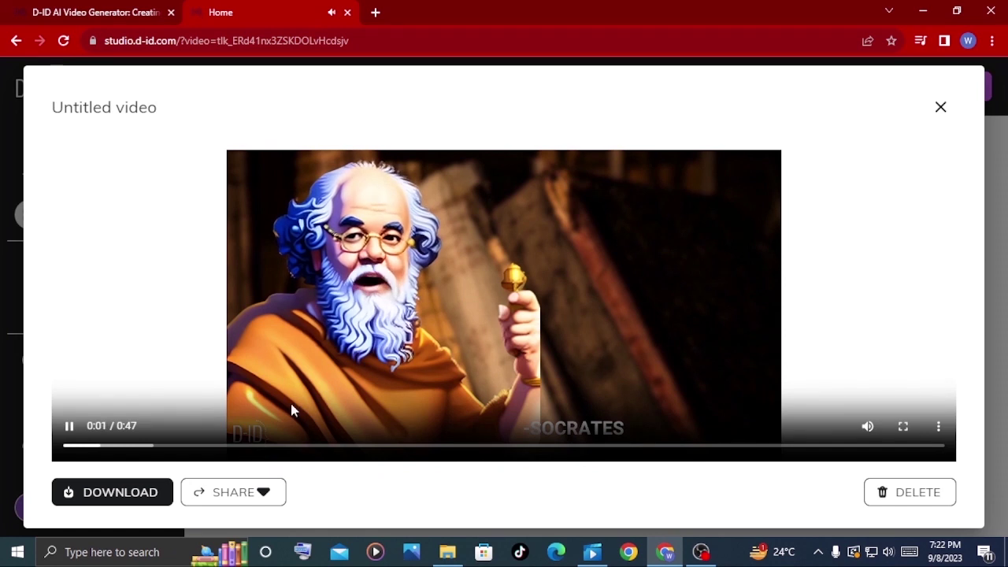
{"action": "left_click", "coordinate": [68, 425]}
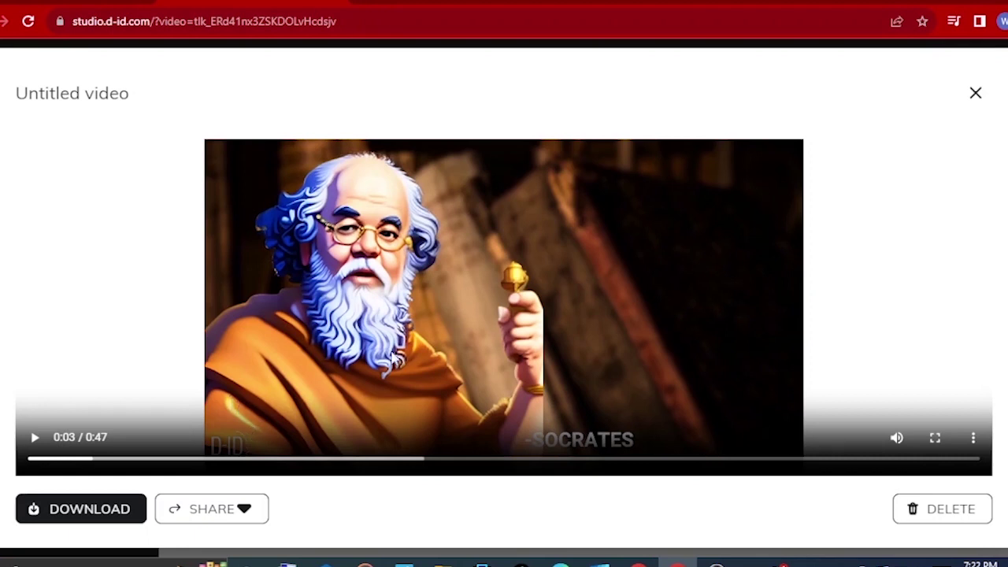
{"action": "left_click", "coordinate": [92, 523]}
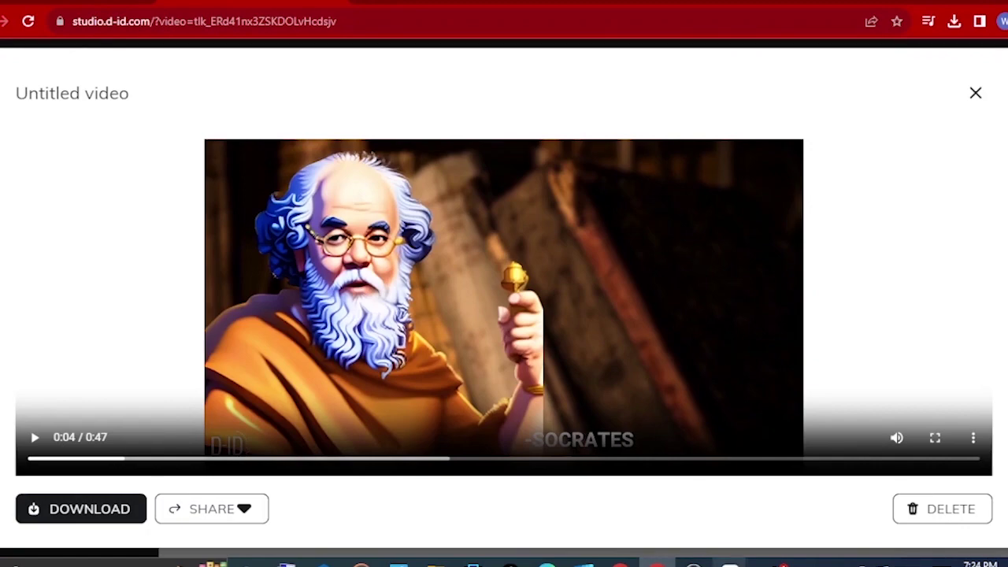
- Switch to CapCut and dismiss the survey about how the program was discovered
{"action": "mouse_move", "coordinate": [730, 563]}
{"action": "left_click", "coordinate": [708, 496]}
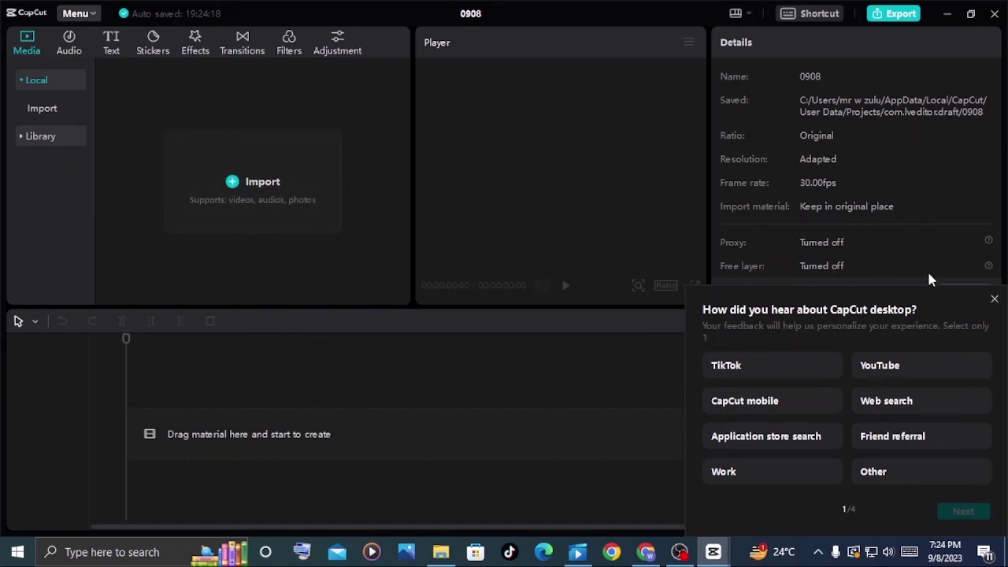
{"action": "left_click", "coordinate": [994, 301]}
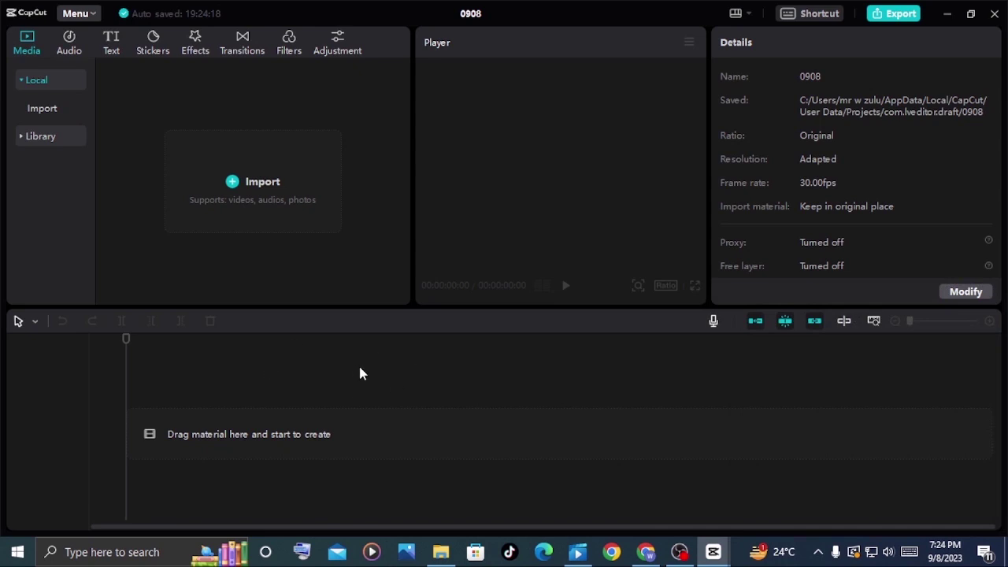
- Import "Untitled video" from the Downloads folder and place it at the start of the timeline
{"action": "left_click", "coordinate": [260, 198]}
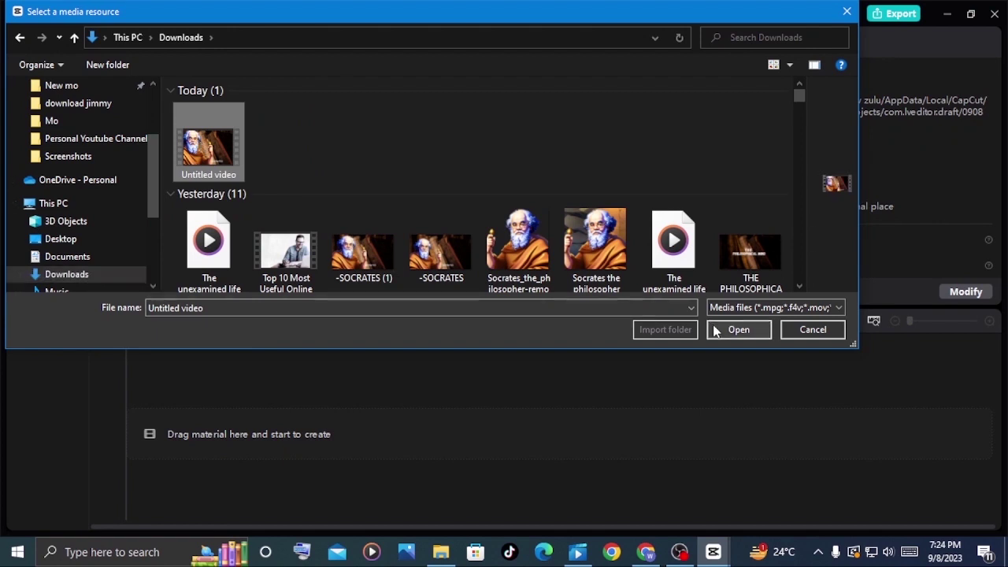
{"action": "left_click", "coordinate": [725, 329]}
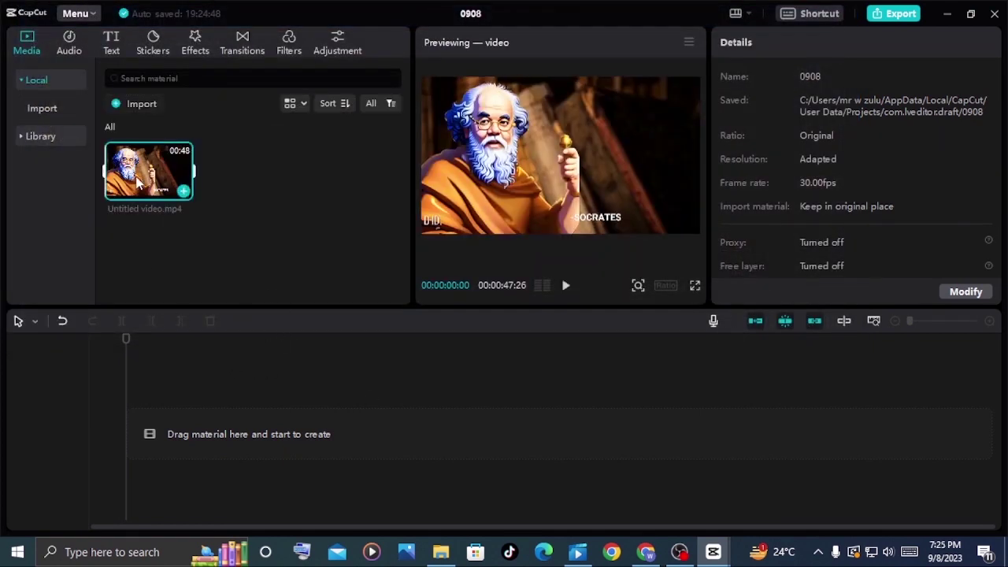
{"action": "left_click_drag", "start_coordinate": [137, 185], "coordinate": [142, 426]}
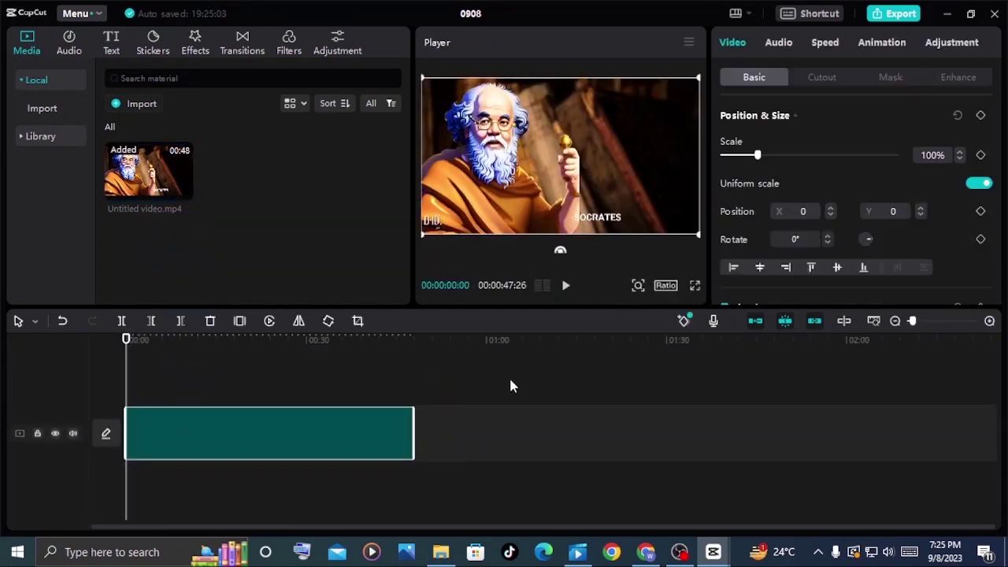
- Generate English auto captions from the speech in the Socrates video clip
{"action": "left_click", "coordinate": [111, 48]}
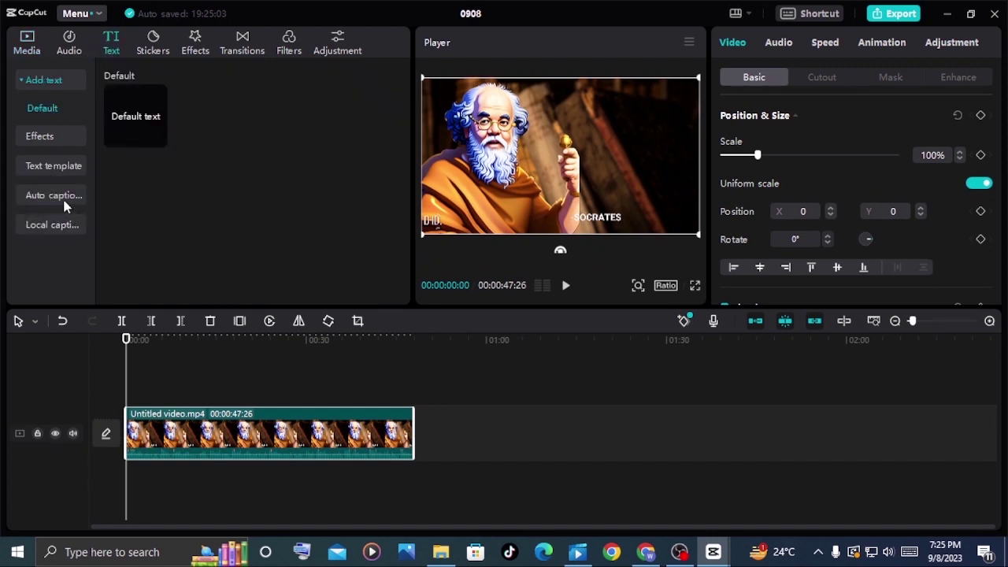
{"action": "left_click", "coordinate": [66, 197]}
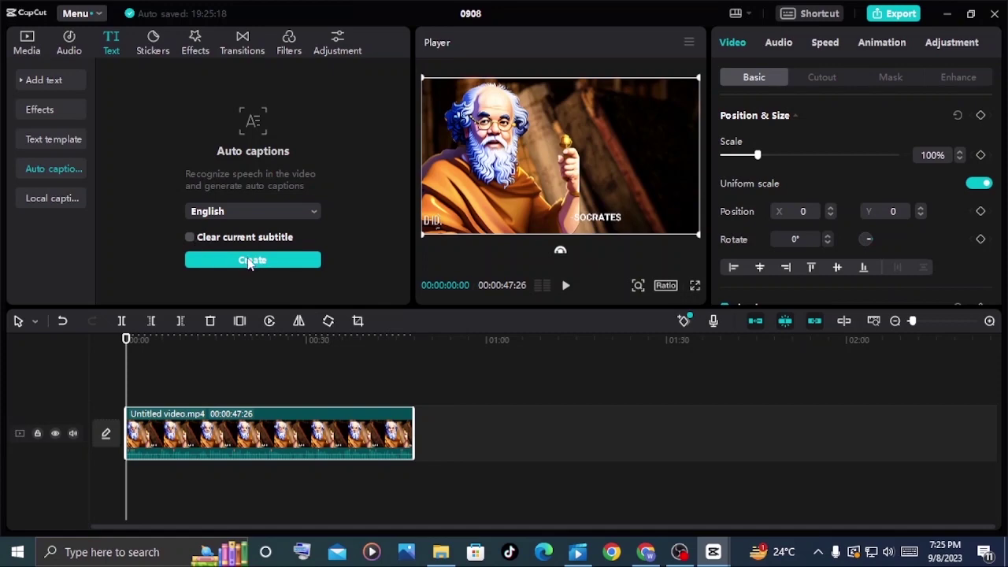
{"action": "left_click", "coordinate": [251, 266]}
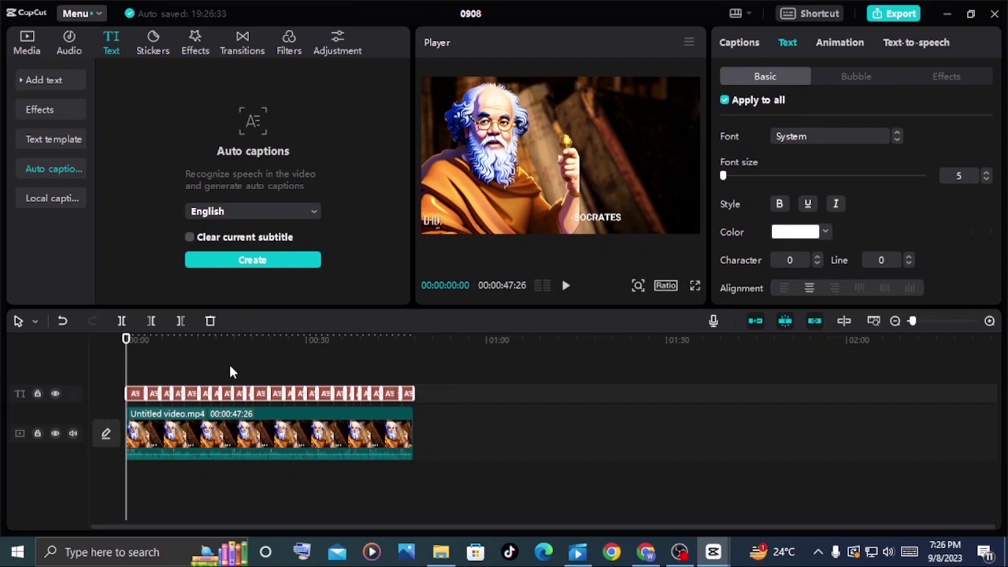
- Split the generated captions into short phrases of about two to four words, starting with "let's explore Socrates" and "wise adage further", and review the caption list
{"action": "left_click", "coordinate": [739, 42]}
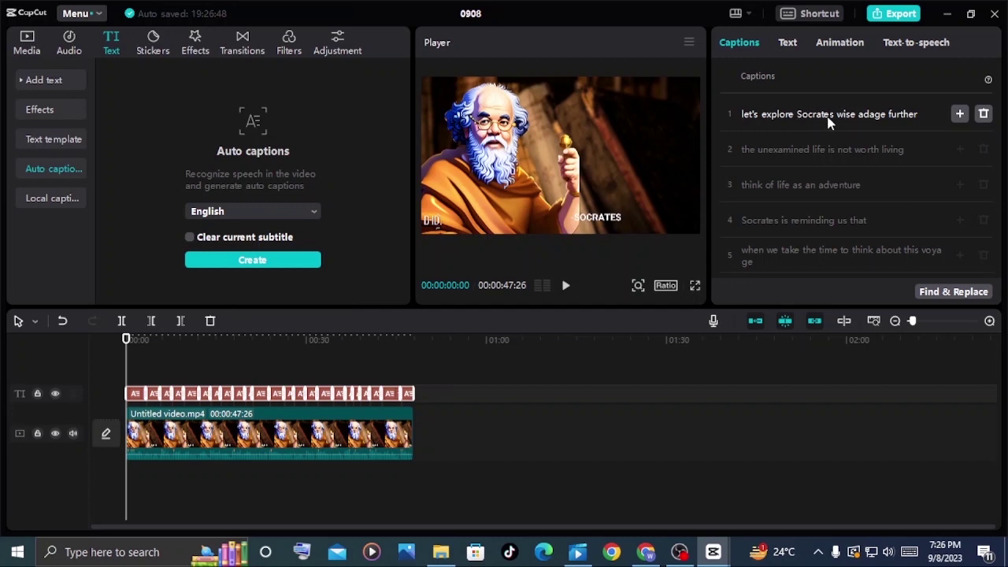
{"action": "left_click", "coordinate": [834, 118]}
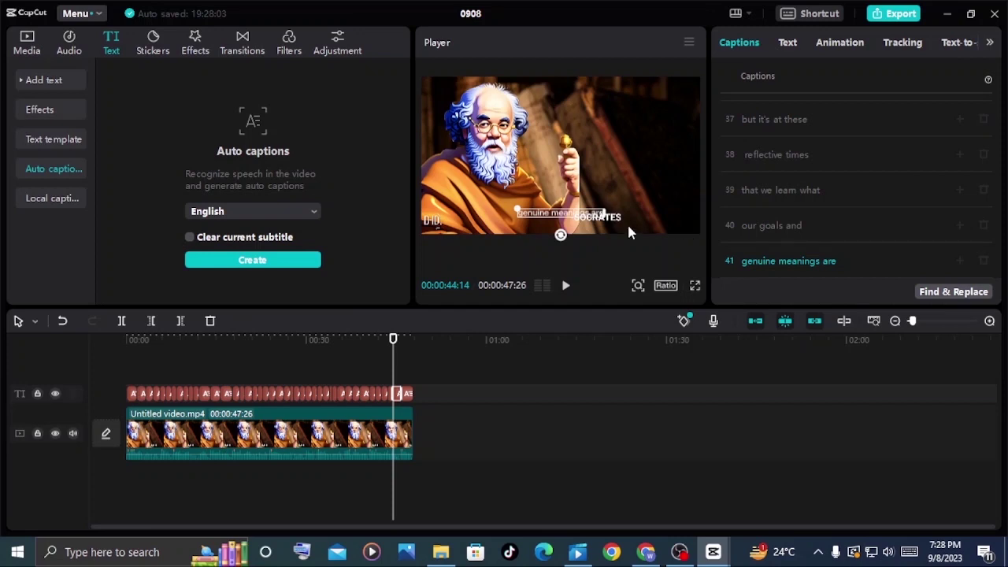
{"action": "scroll", "coordinate": [772, 187], "scroll_direction": "up", "scroll_amount": 5}
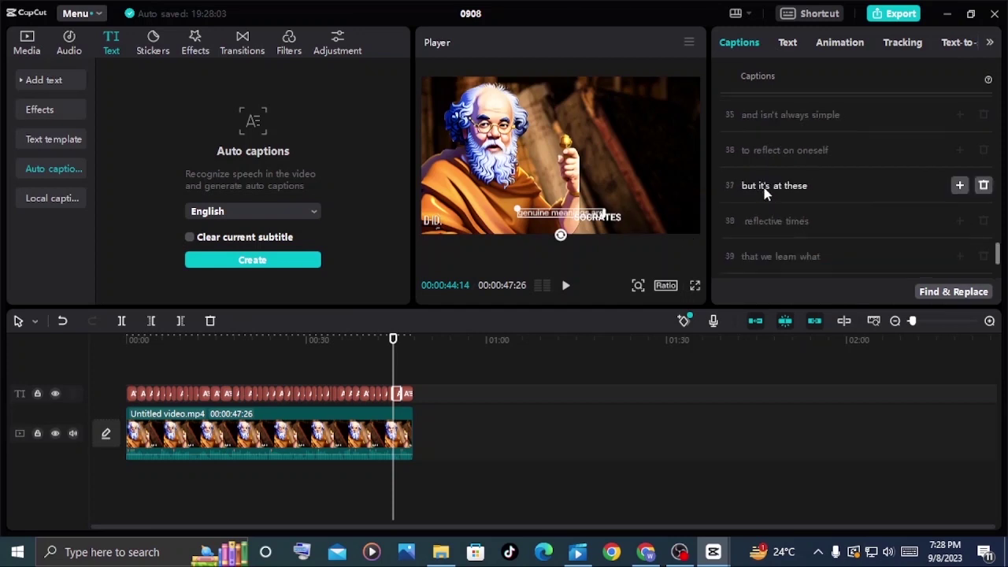
{"action": "scroll", "coordinate": [771, 188], "scroll_direction": "up", "scroll_amount": 15}
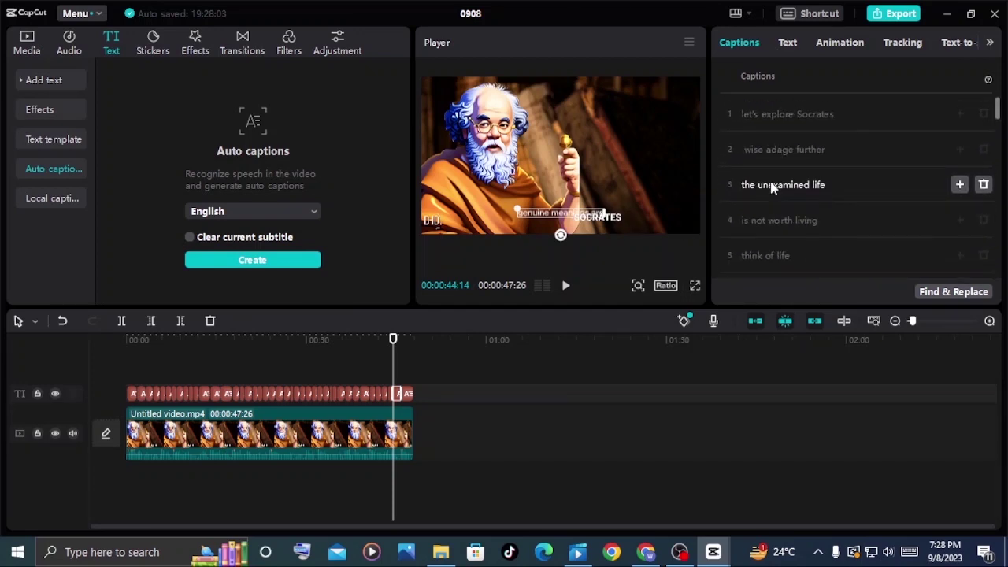